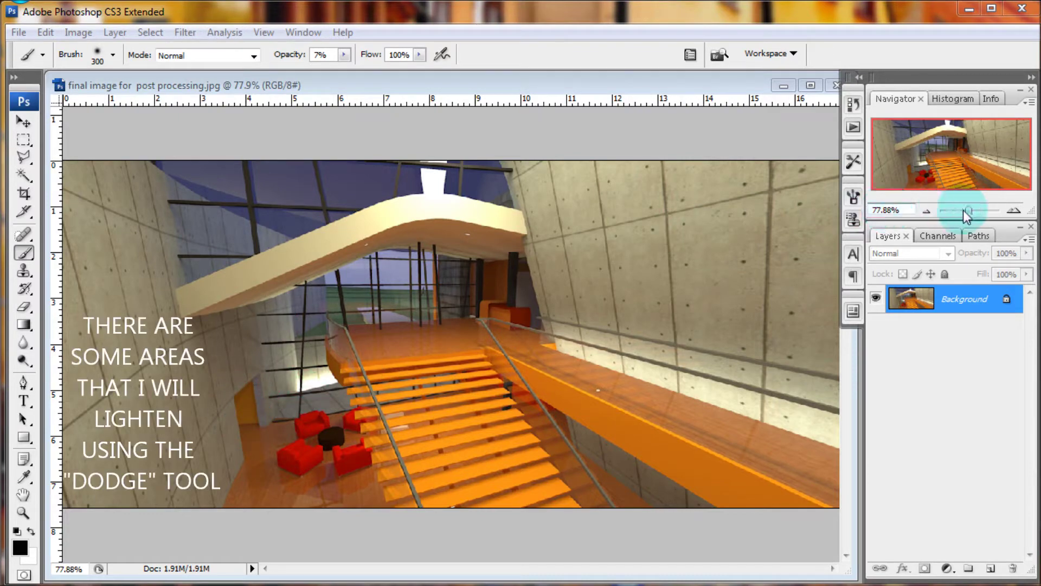
- Zoom in on the staircase render and convert its locked Background into Layer 0
left_click_drag(971, 211, 976, 210)
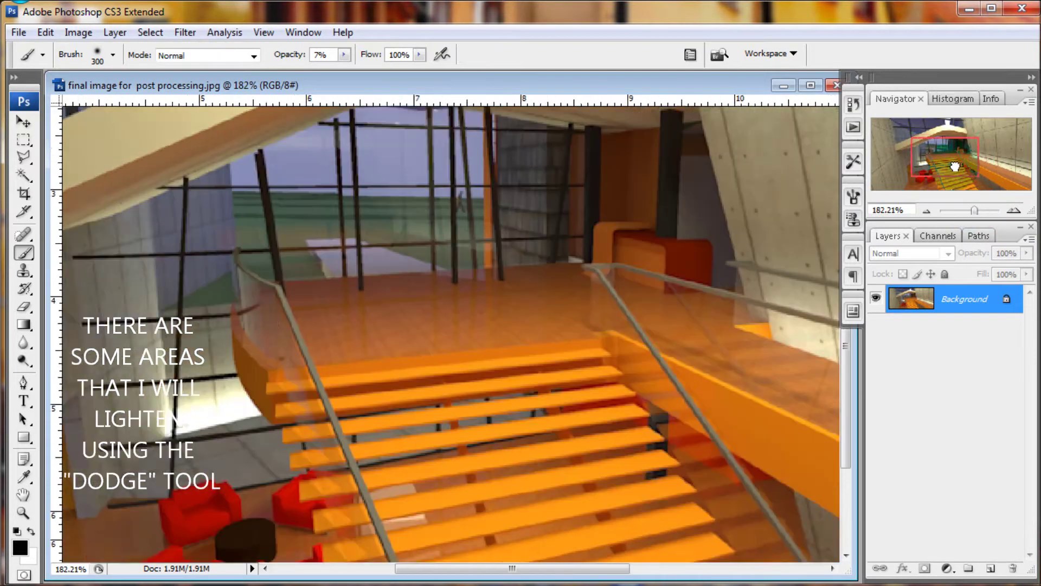
mouse_move(956, 166)
left_mouse_down()
mouse_move(952, 203)
mouse_move(979, 211)
left_mouse_up()
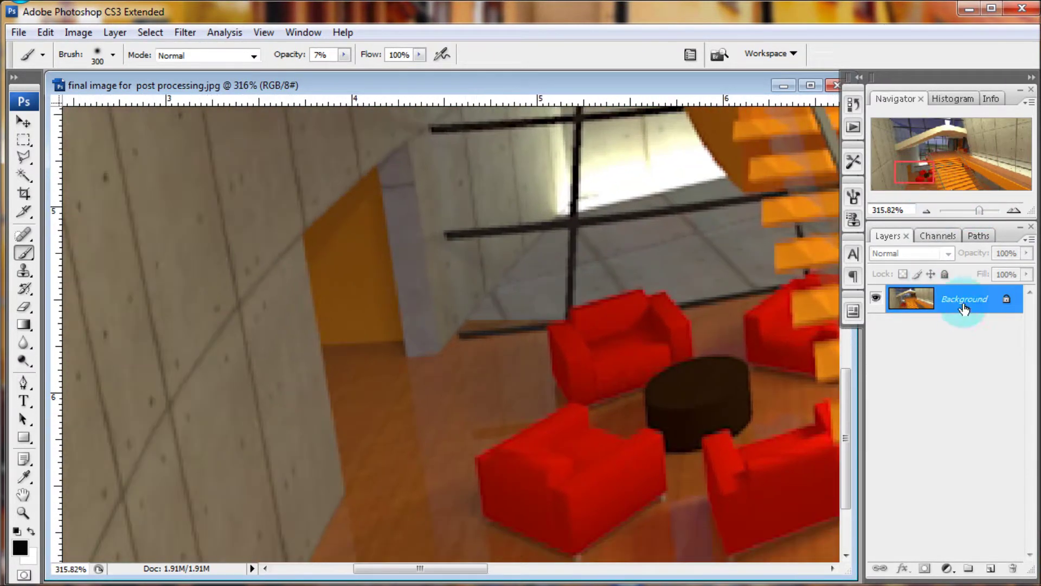
double_click(964, 308)
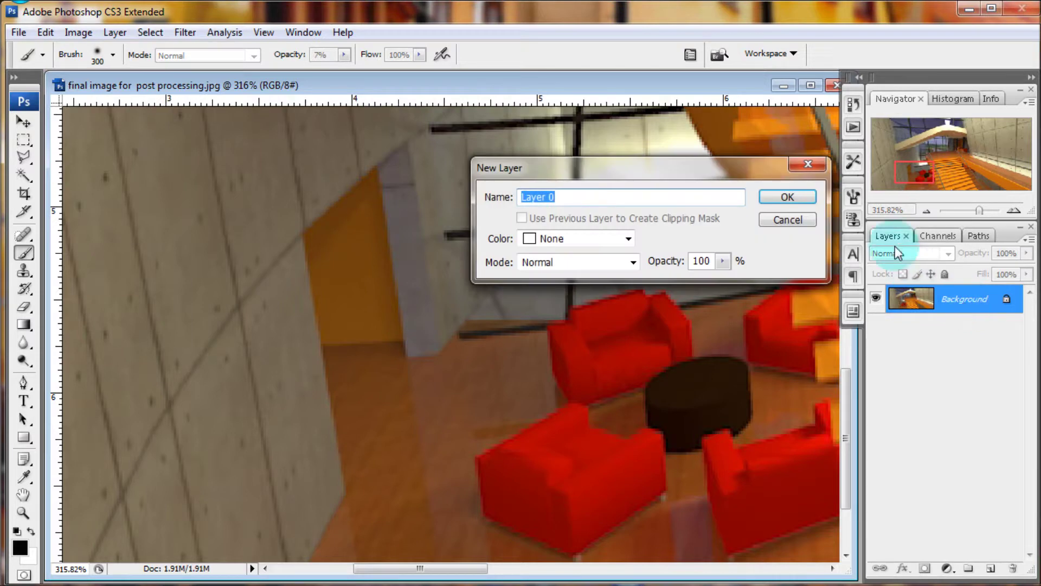
left_click(793, 195)
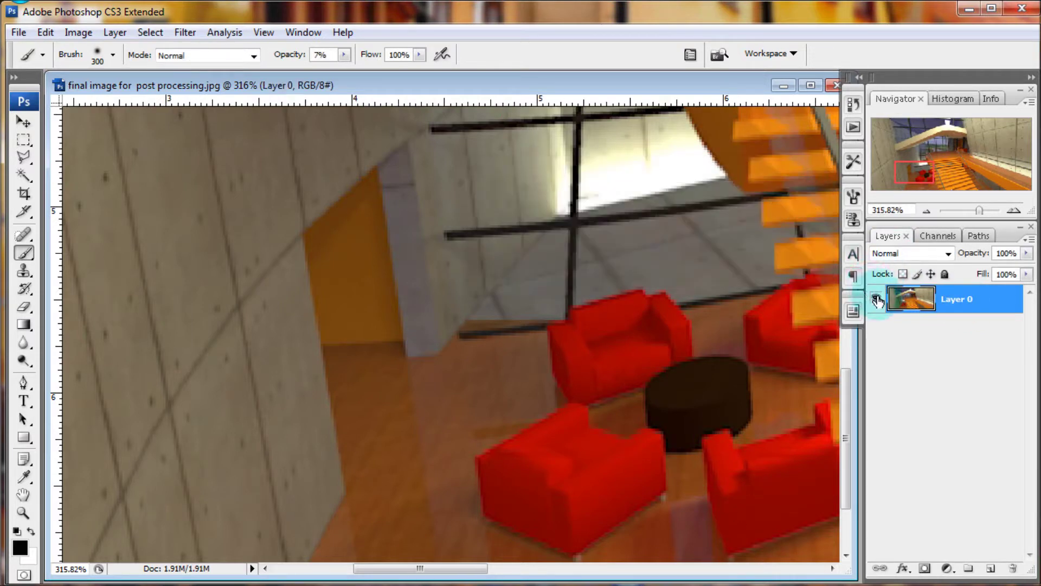
left_click(24, 157)
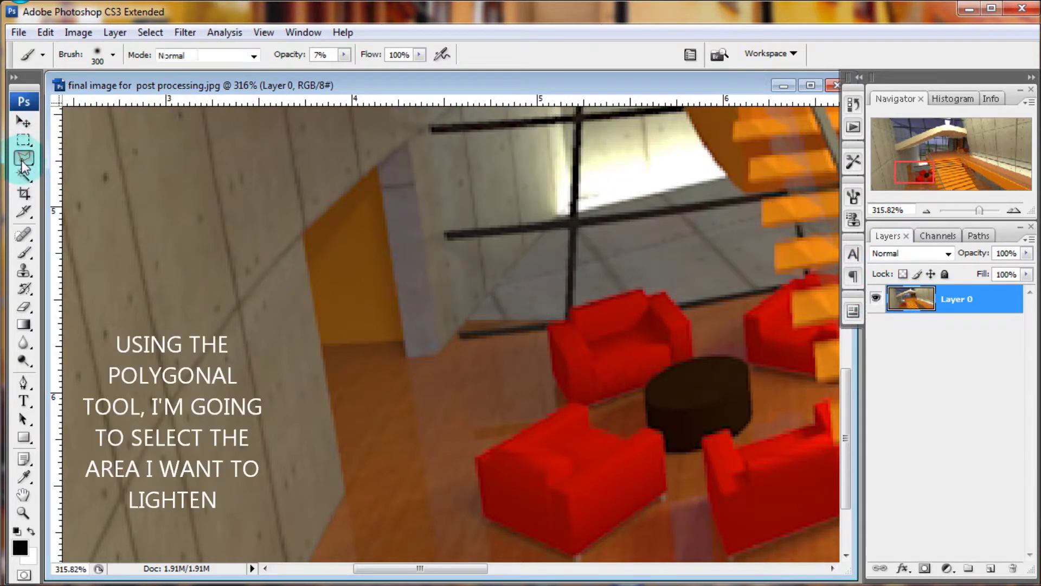
- Trace a polygonal selection around the orange wall and the floor beside the red armchairs
left_click(312, 554)
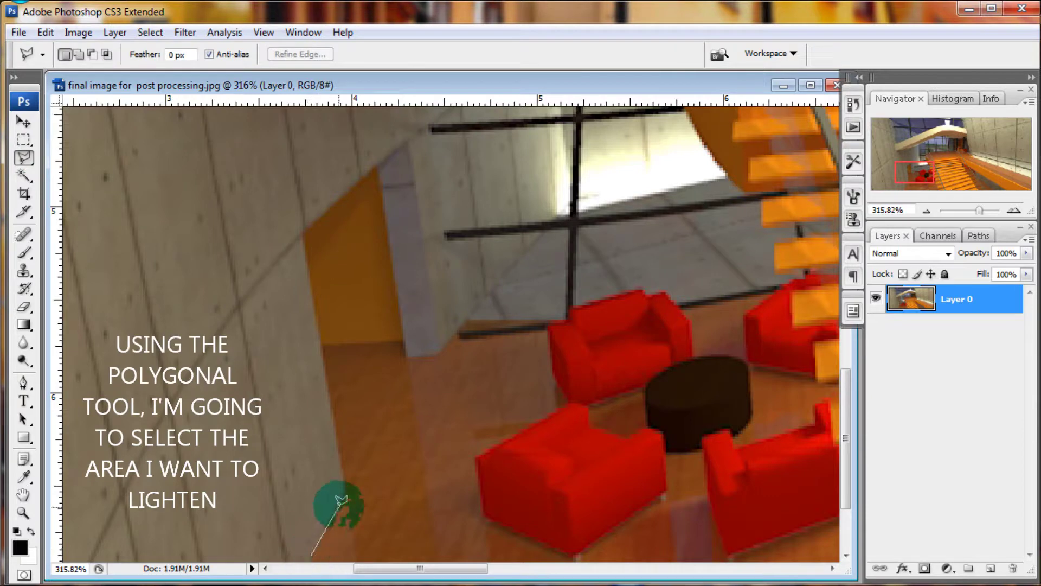
left_click(346, 492)
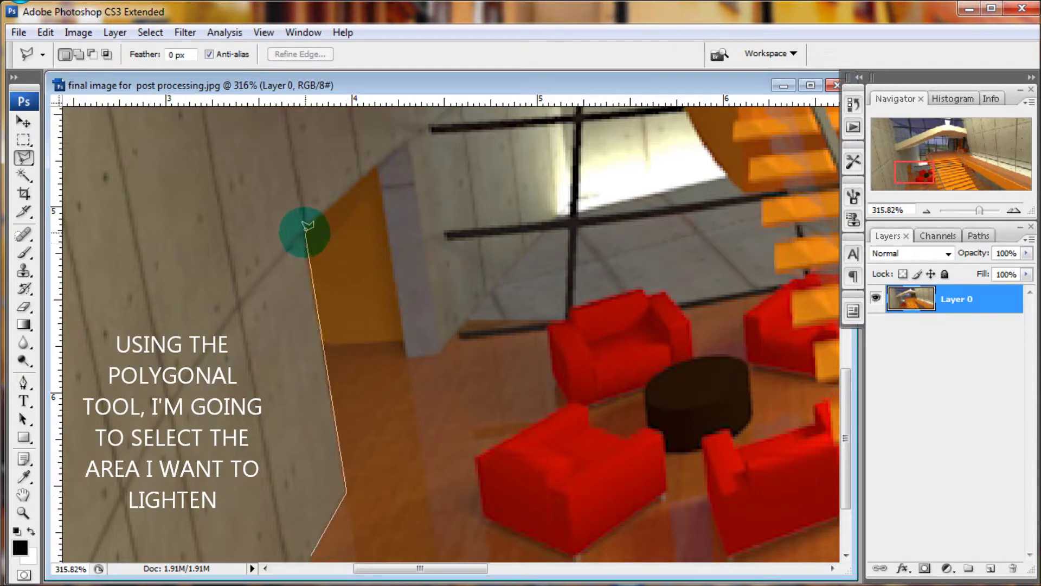
left_click(305, 232)
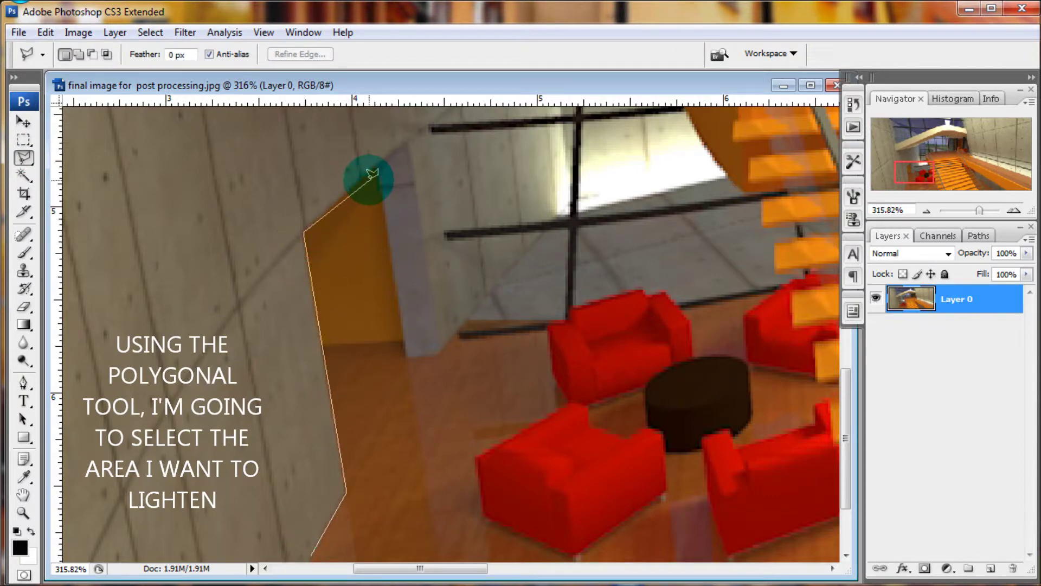
left_click(406, 142)
left_click(437, 355)
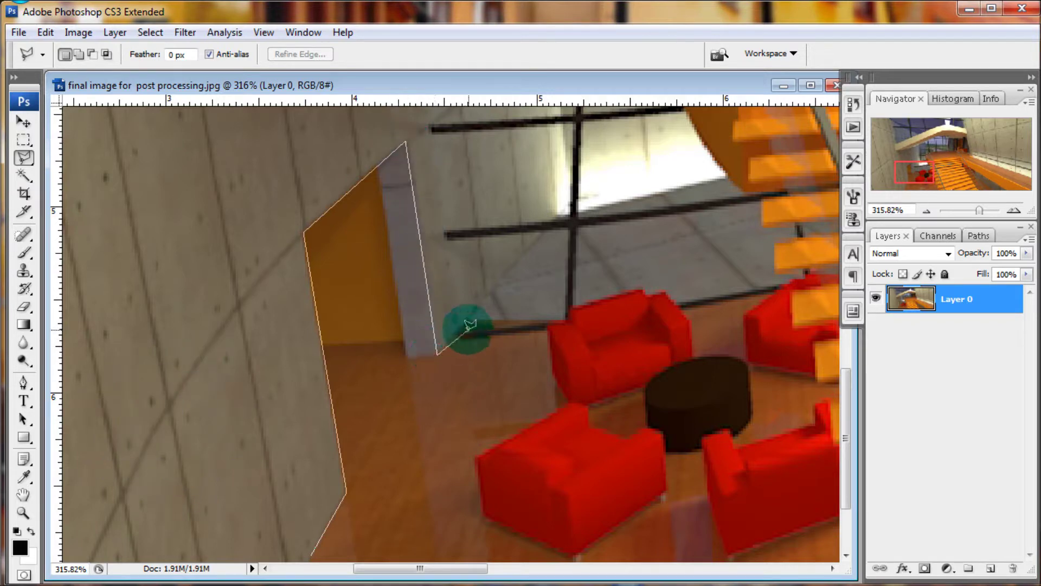
left_click(466, 320)
left_click(549, 321)
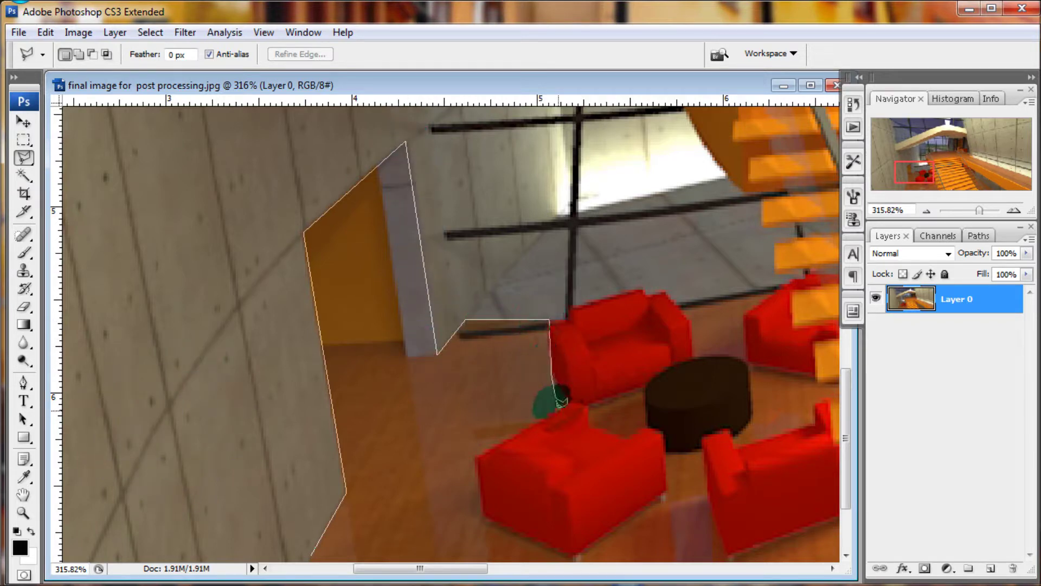
left_click(551, 415)
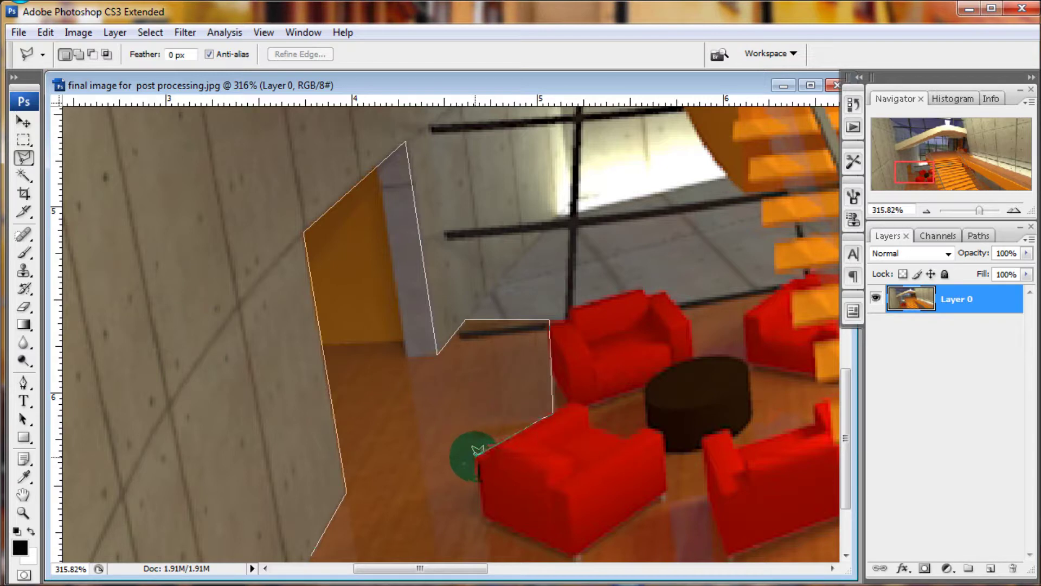
left_click(476, 457)
left_click(483, 519)
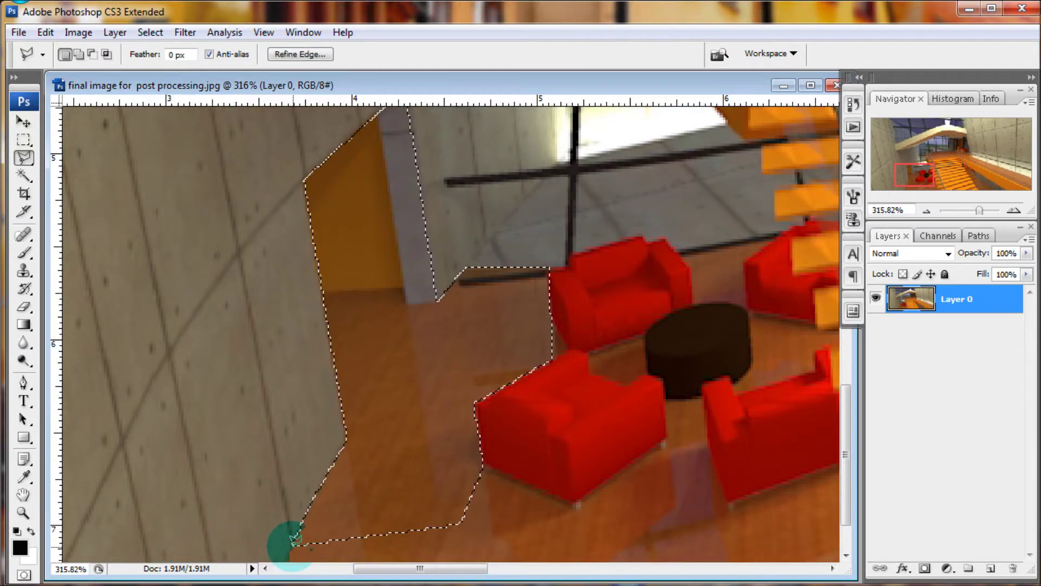
left_click(781, 174)
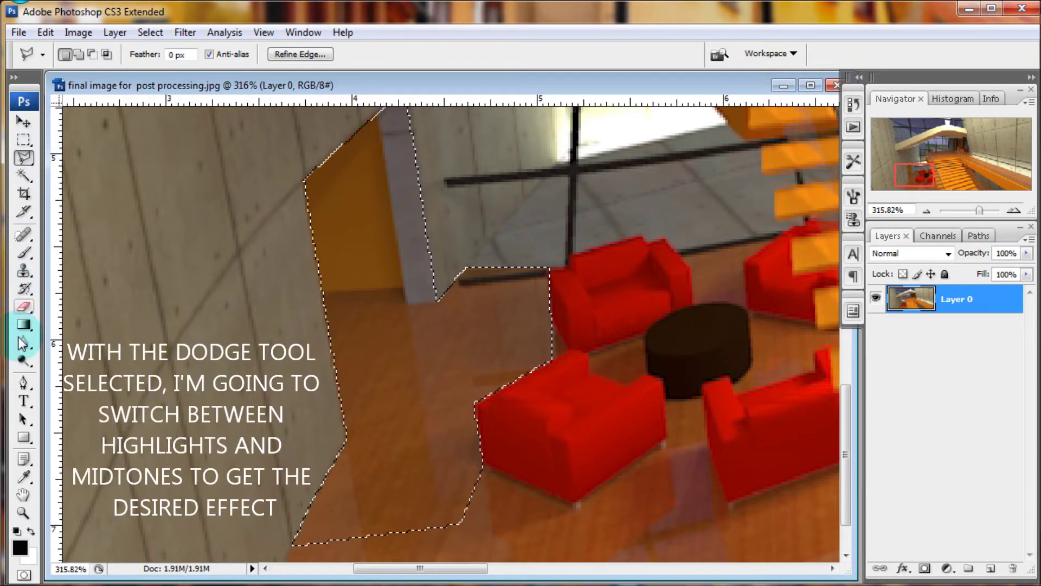
- Set up the Dodge tool with a smaller brush, Midtones range and 35% exposure
left_click(24, 360)
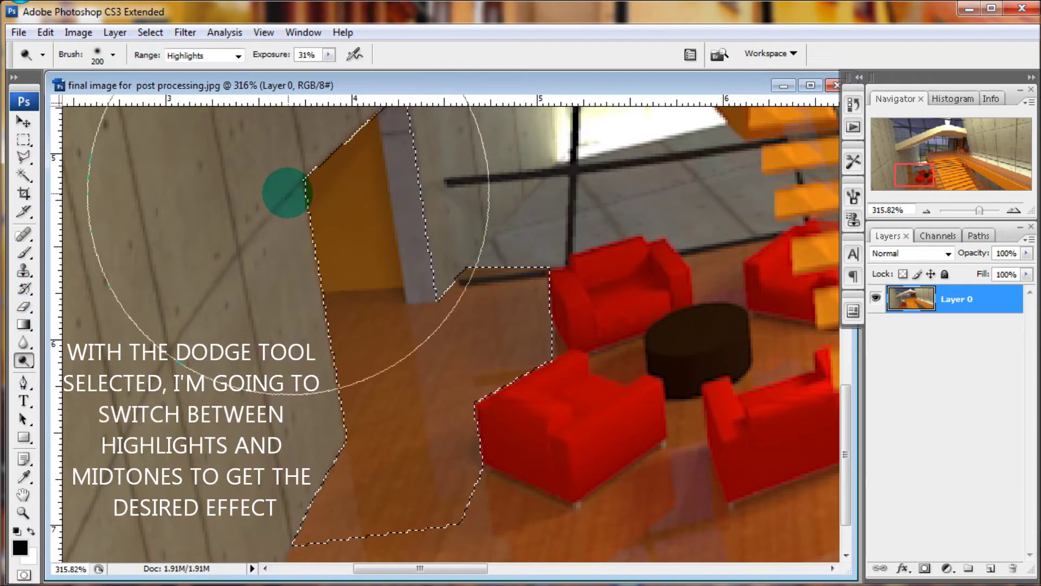
key("bracketleft")
key("bracketleft")
key("bracketleft")
left_click(239, 56)
left_click(216, 84)
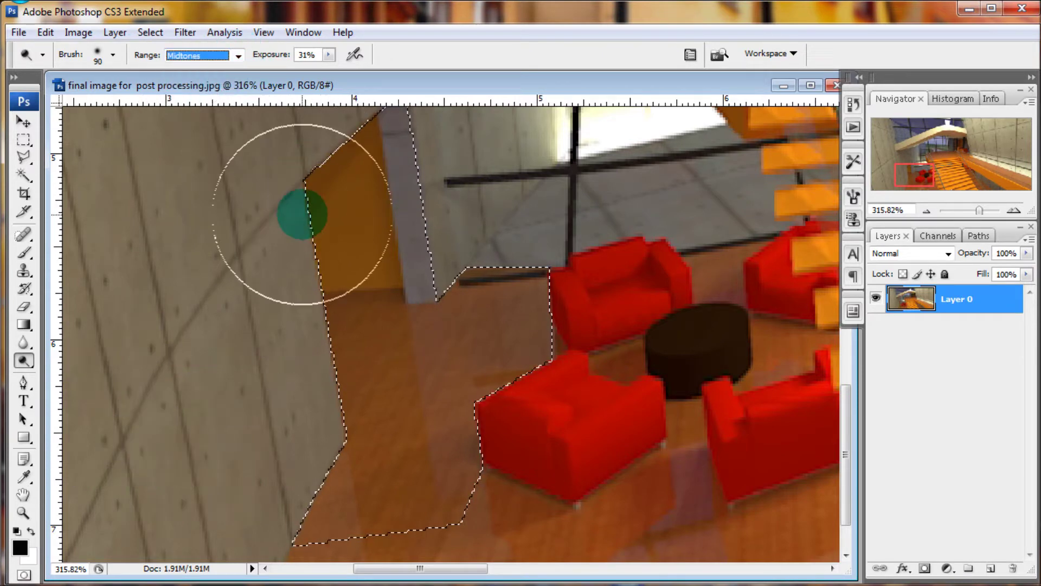
left_click(328, 55)
left_click_drag(330, 70, 333, 70)
- Dodge the selected wall and floor until the orange wall turns bright yellow, then deselect
mouse_move(319, 160)
left_mouse_down()
mouse_move(320, 182)
mouse_move(338, 162)
mouse_move(398, 169)
left_mouse_up()
mouse_move(307, 203)
left_mouse_down()
mouse_move(338, 331)
mouse_move(407, 309)
left_mouse_up()
mouse_move(372, 360)
left_mouse_down()
mouse_move(349, 407)
mouse_move(396, 379)
mouse_move(415, 346)
left_mouse_up()
mouse_move(354, 316)
left_mouse_down()
mouse_move(301, 256)
mouse_move(286, 179)
mouse_move(298, 154)
mouse_move(318, 157)
mouse_move(290, 116)
left_mouse_up()
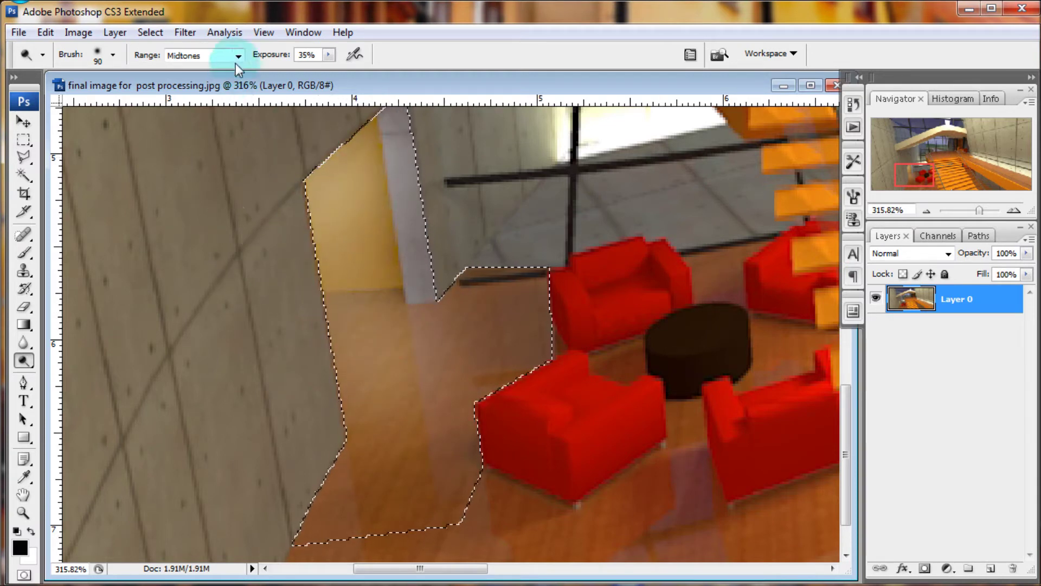
left_click(216, 96)
mouse_move(341, 167)
left_mouse_down()
mouse_move(372, 145)
mouse_move(335, 299)
mouse_move(395, 274)
mouse_move(400, 255)
mouse_move(343, 395)
mouse_move(437, 348)
mouse_move(477, 343)
mouse_move(390, 255)
mouse_move(360, 140)
mouse_move(695, 136)
mouse_move(387, 157)
left_mouse_up()
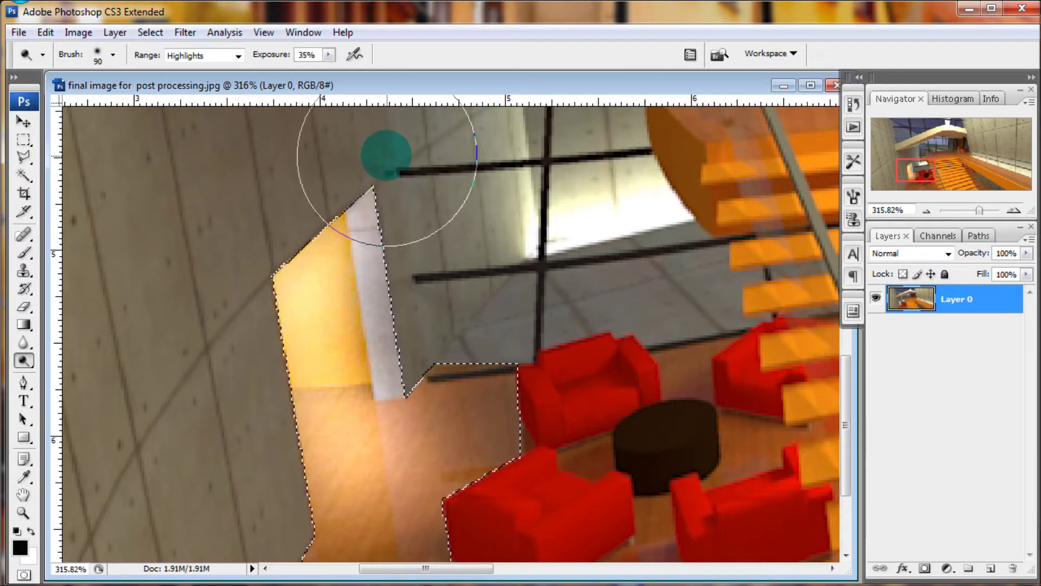
left_click_drag(979, 212, 971, 212)
left_click(147, 32)
left_click(128, 64)
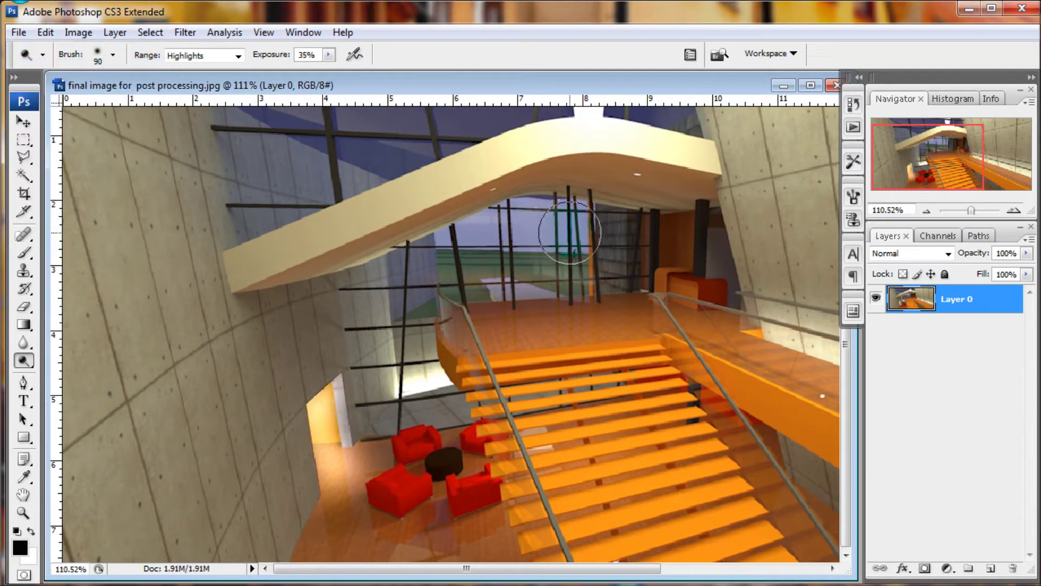
- Zoom to about 246% on the upper landing and shrink the Dodge brush to 70
left_click_drag(978, 209, 978, 208)
left_click_drag(961, 158, 971, 152)
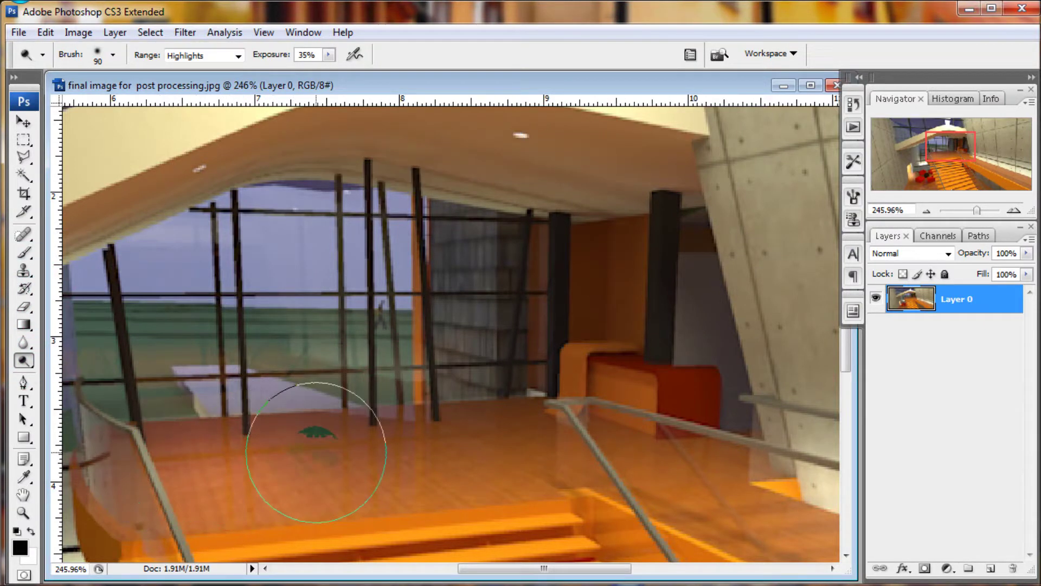
key("bracketleft")
key("bracketleft")
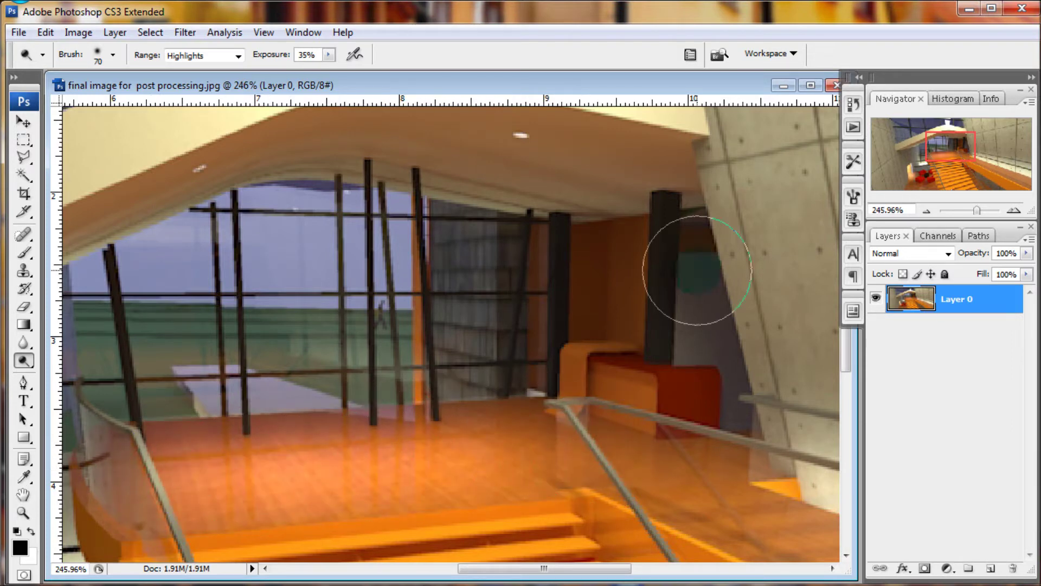
left_click(23, 157)
left_click_drag(950, 149, 958, 143)
- Lasso the curved ceiling band above the windows and copy it into a new Layer 1
left_click(683, 196)
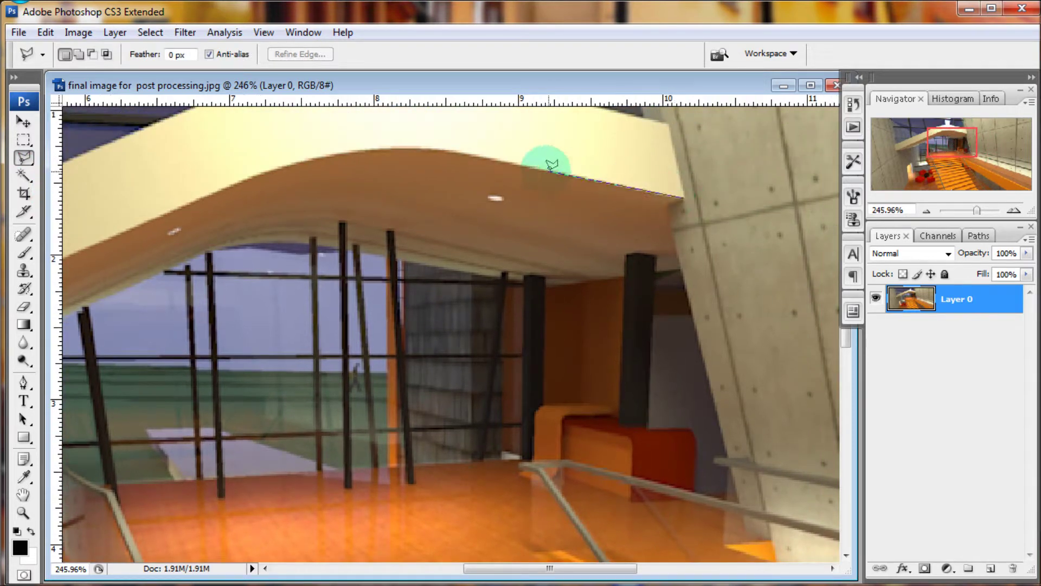
left_click(362, 144)
left_click(268, 165)
left_click(181, 198)
left_click(63, 255)
left_click(285, 455)
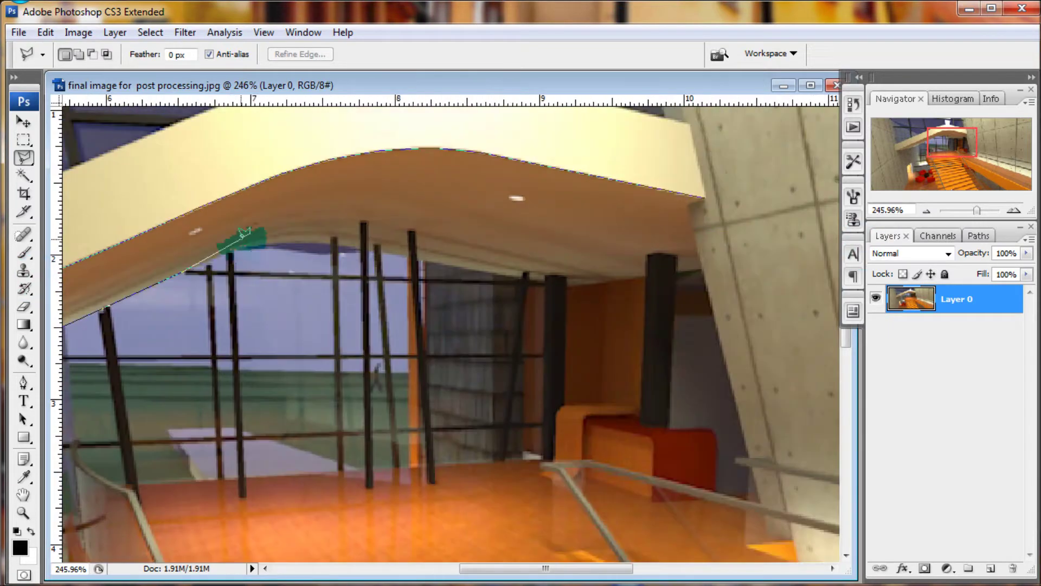
mouse_move(245, 233)
left_mouse_down()
mouse_move(326, 232)
mouse_move(600, 284)
mouse_move(651, 245)
left_mouse_up()
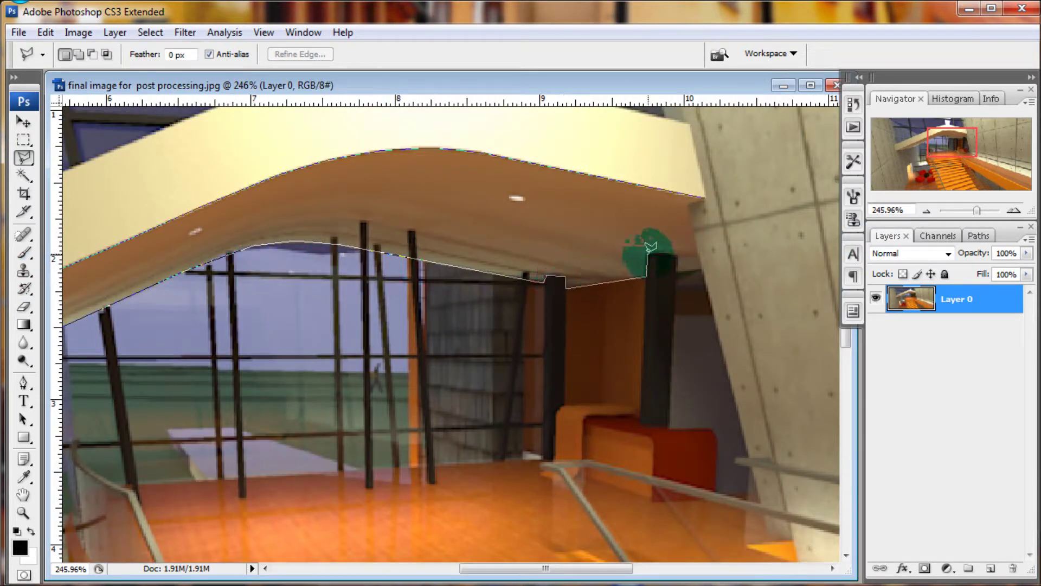
left_click(693, 196)
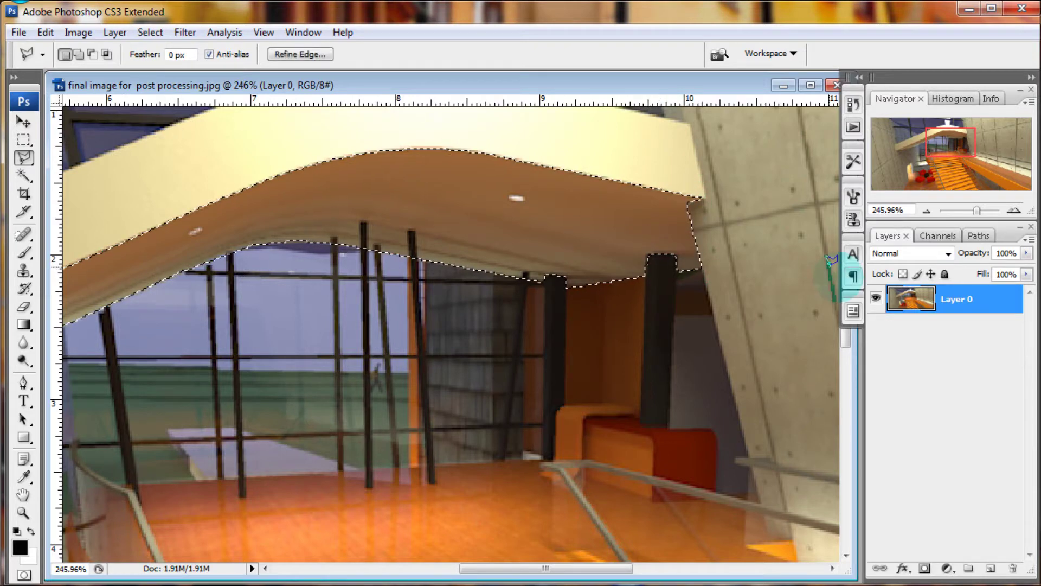
right_click(579, 226)
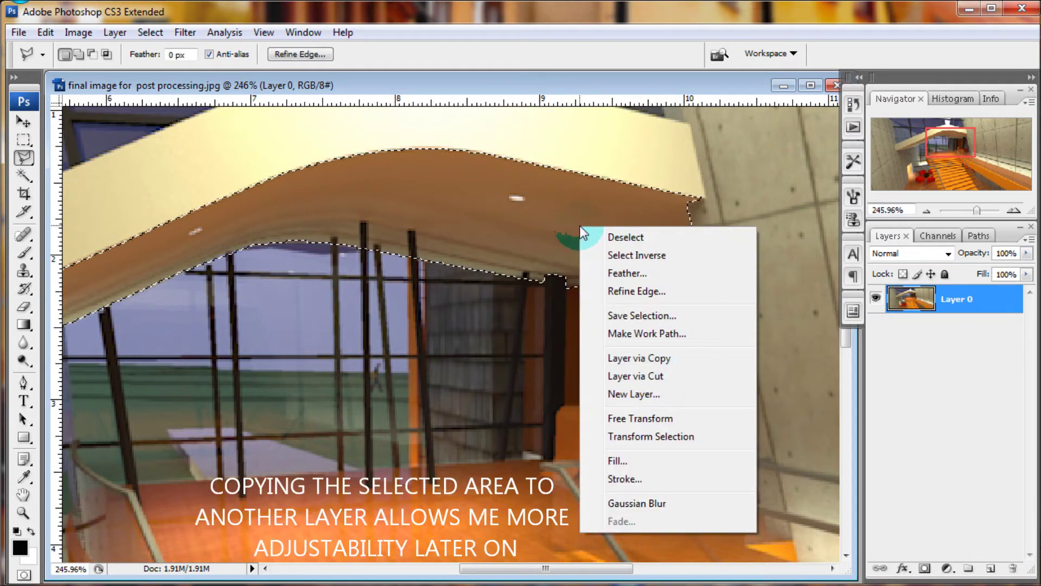
left_click(626, 359)
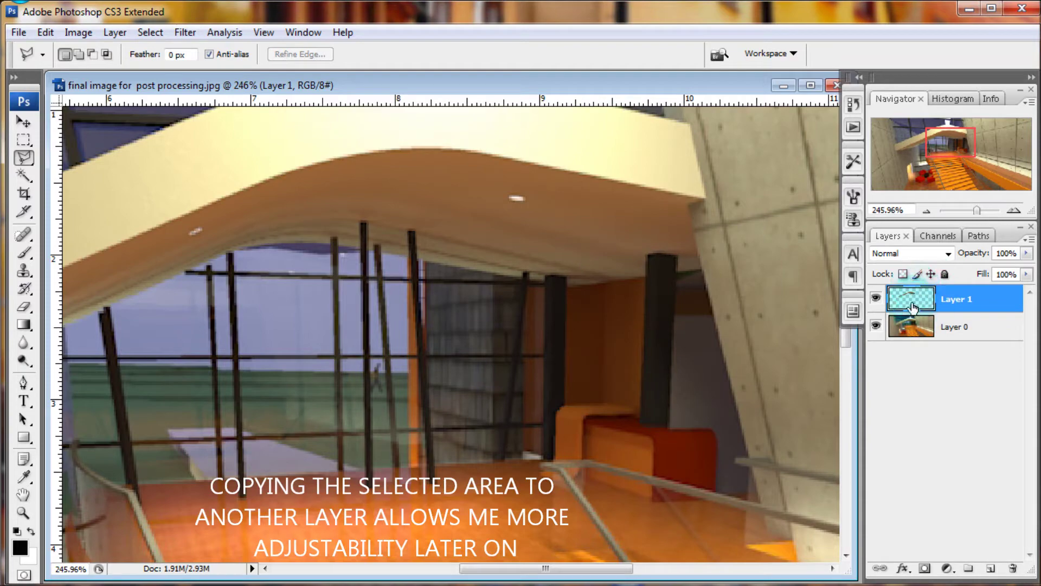
- Lower Layer 1's saturation to about -20 with Hue/Saturation
left_click_drag(975, 209, 974, 209)
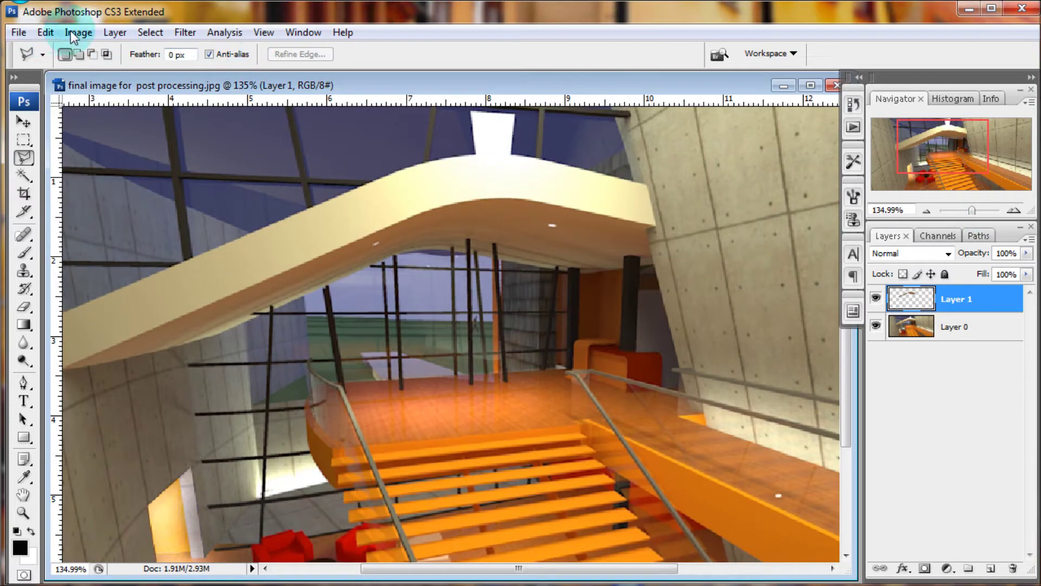
left_click(78, 32)
mouse_move(42, 73)
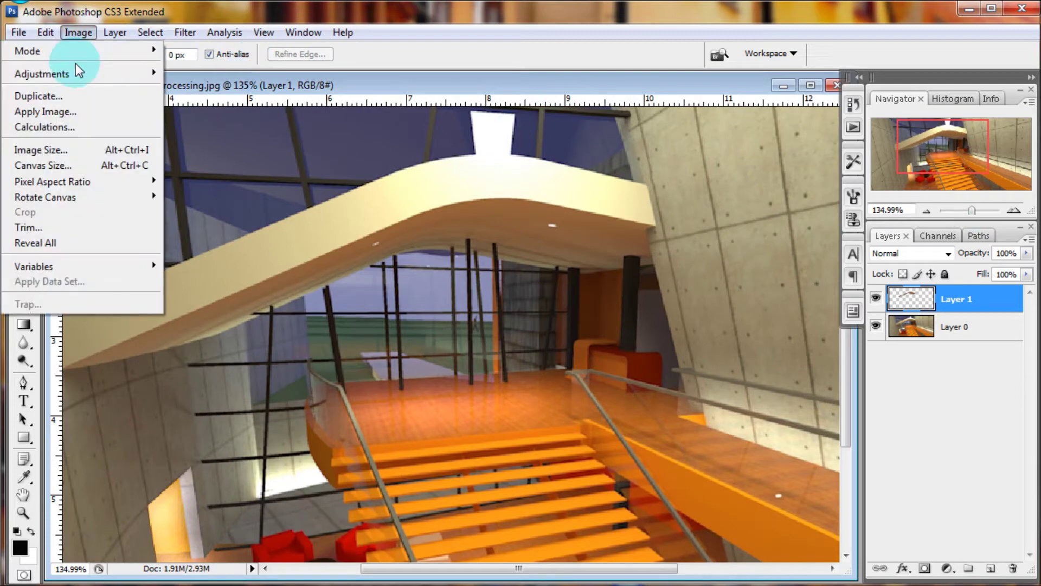
left_click(214, 204)
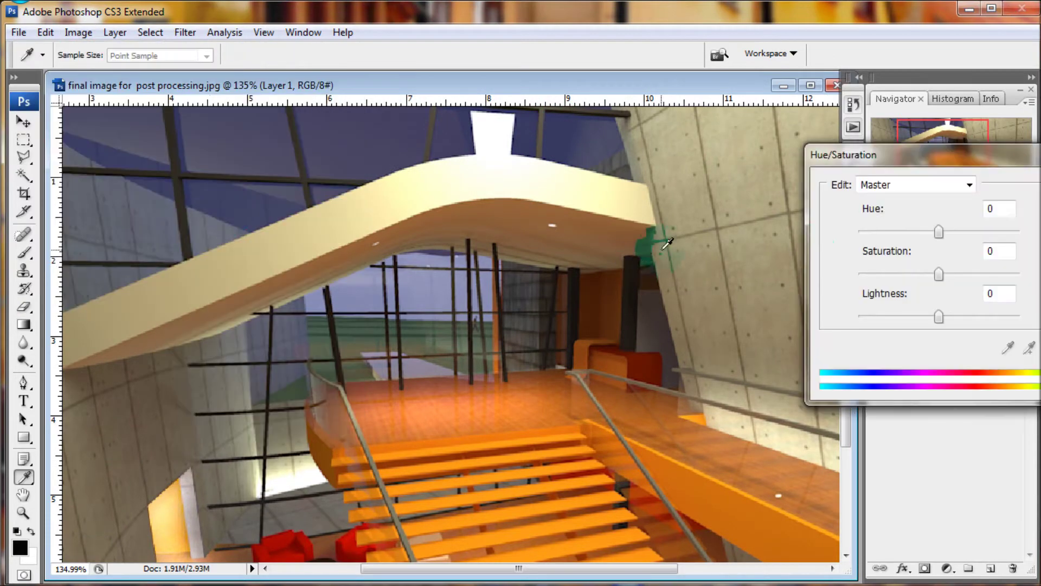
left_click_drag(994, 158, 705, 302)
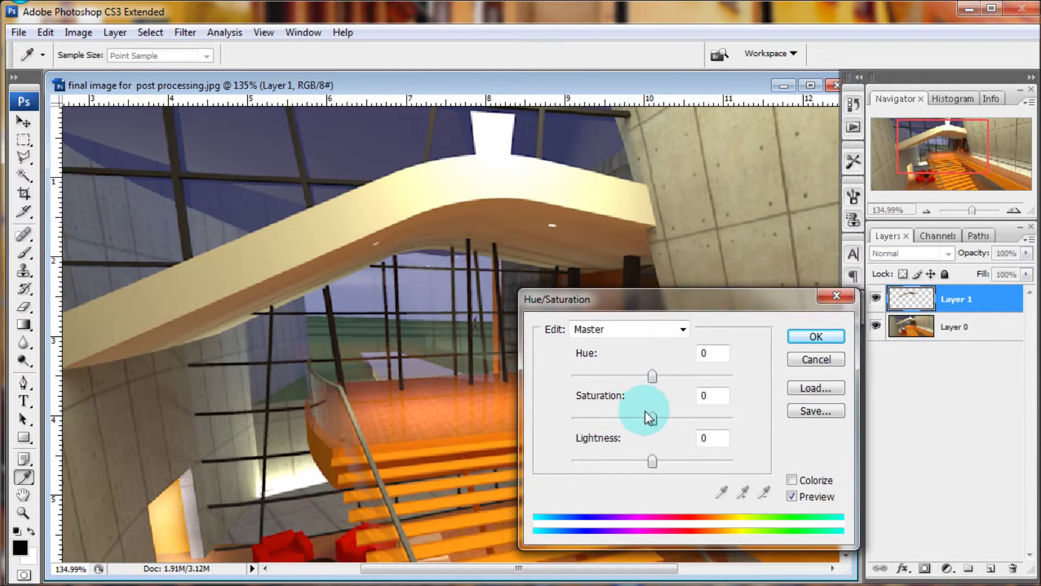
left_click_drag(654, 418, 635, 419)
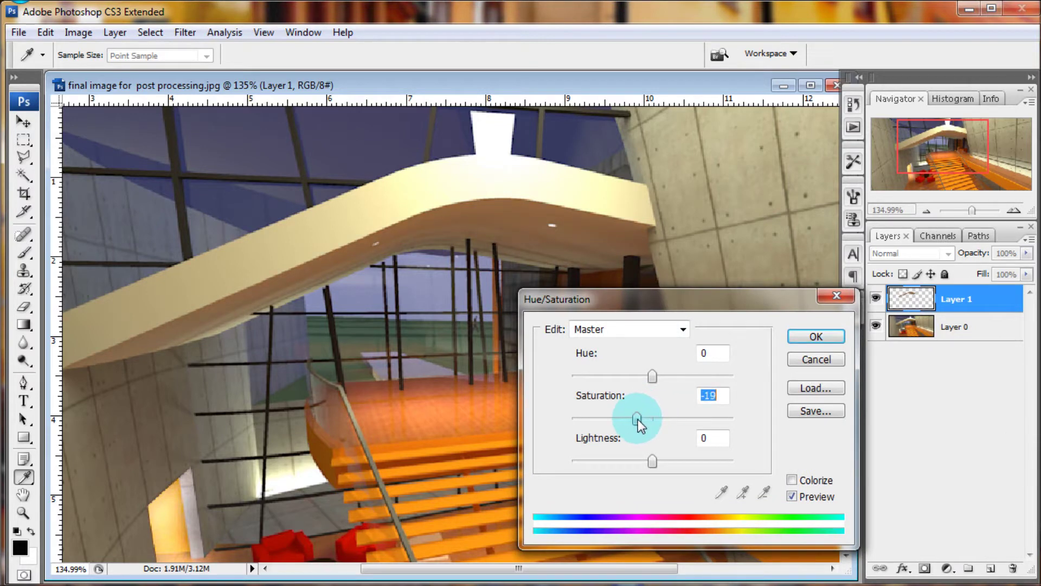
left_click(813, 337)
key("l")
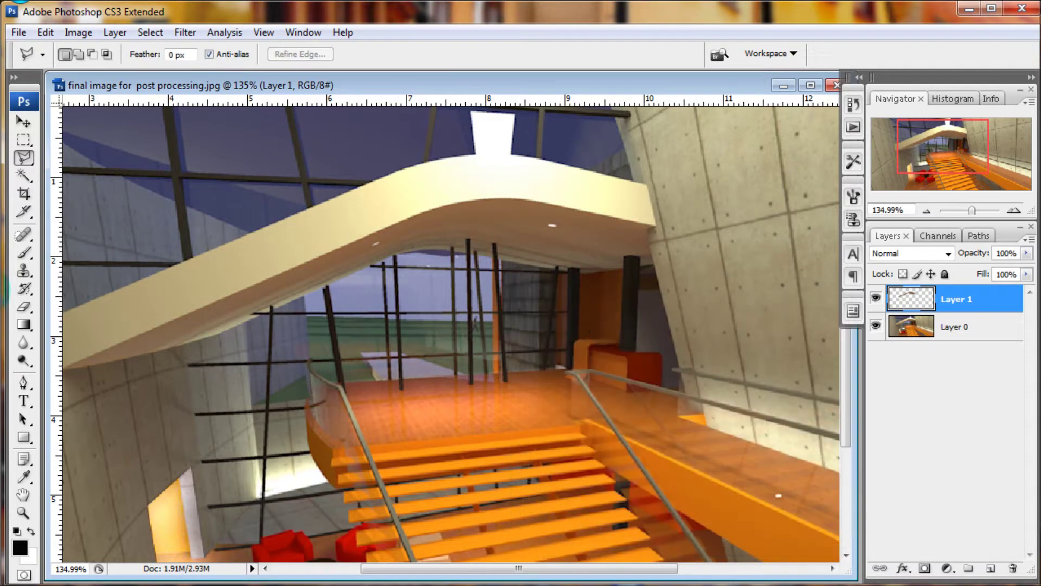
- Dodge the beam's underside in Midtones with a resized brush, then turn Layer 1 back on
left_click(24, 361)
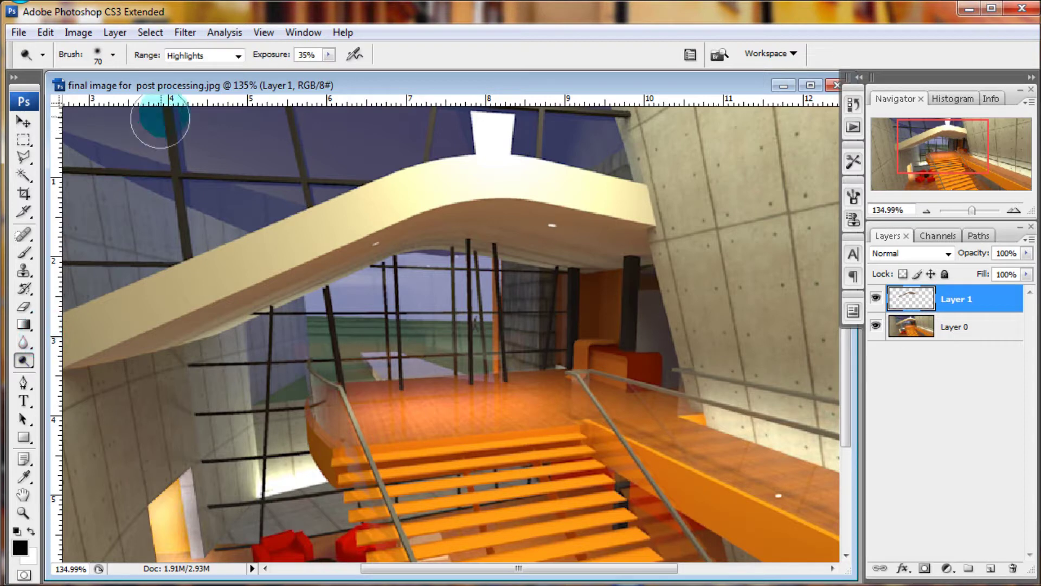
left_click(238, 56)
left_click(223, 79)
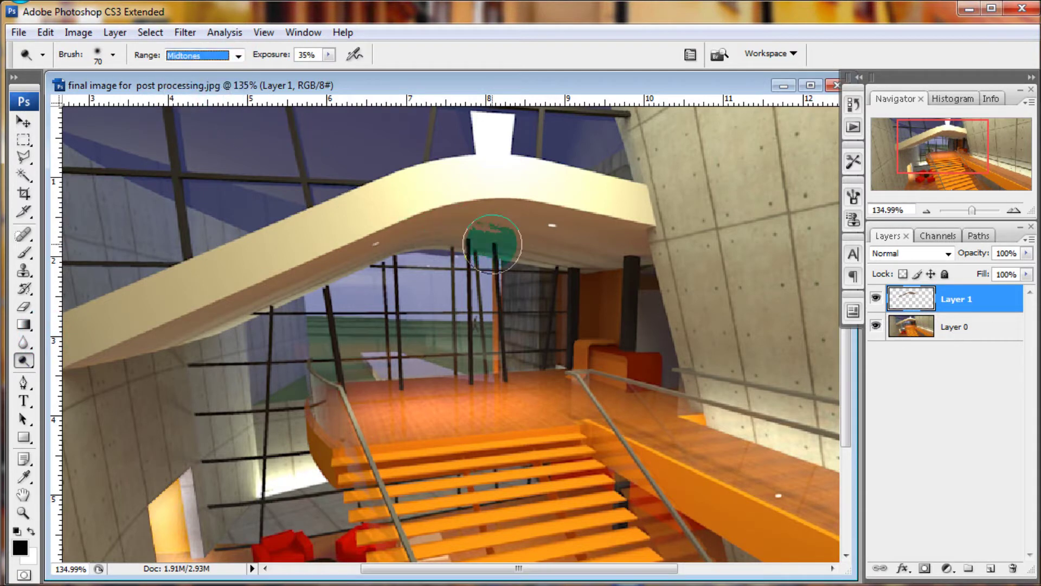
key("bracketright")
key("bracketright")
key("bracketright")
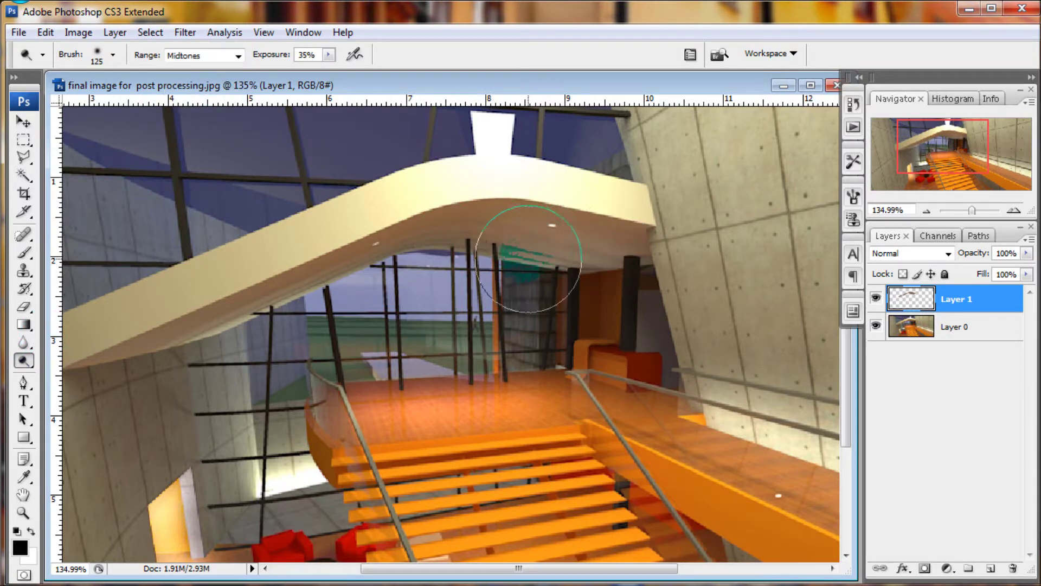
key("bracketleft")
key("bracketleft")
key("bracketleft")
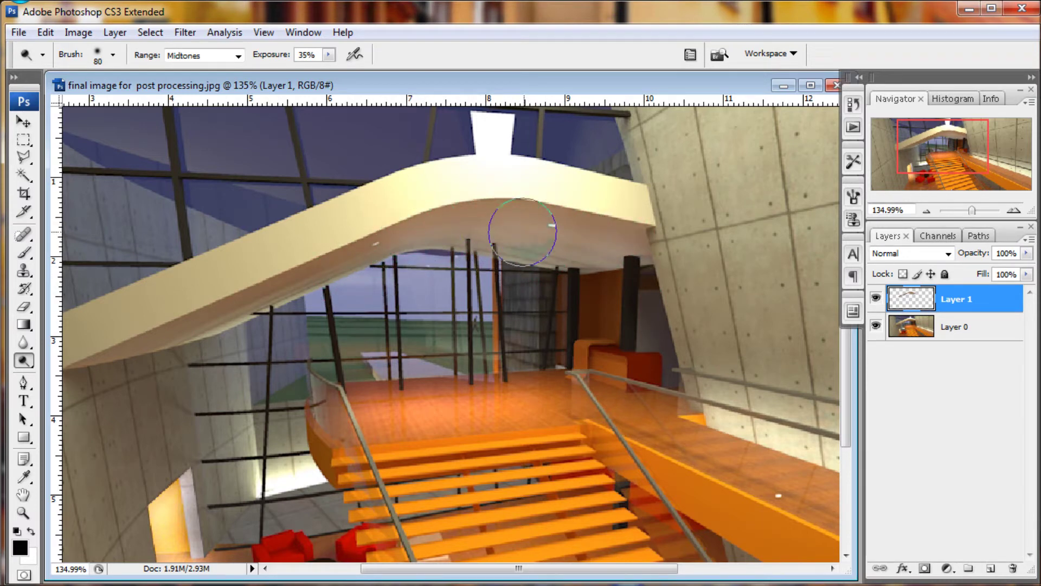
key("bracketleft")
key("bracketleft")
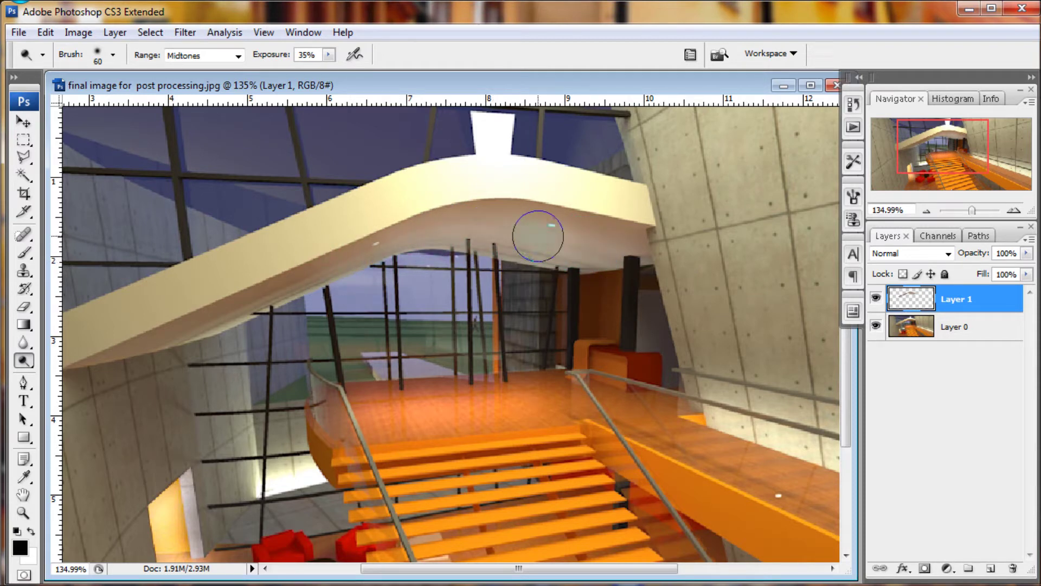
left_click(875, 299)
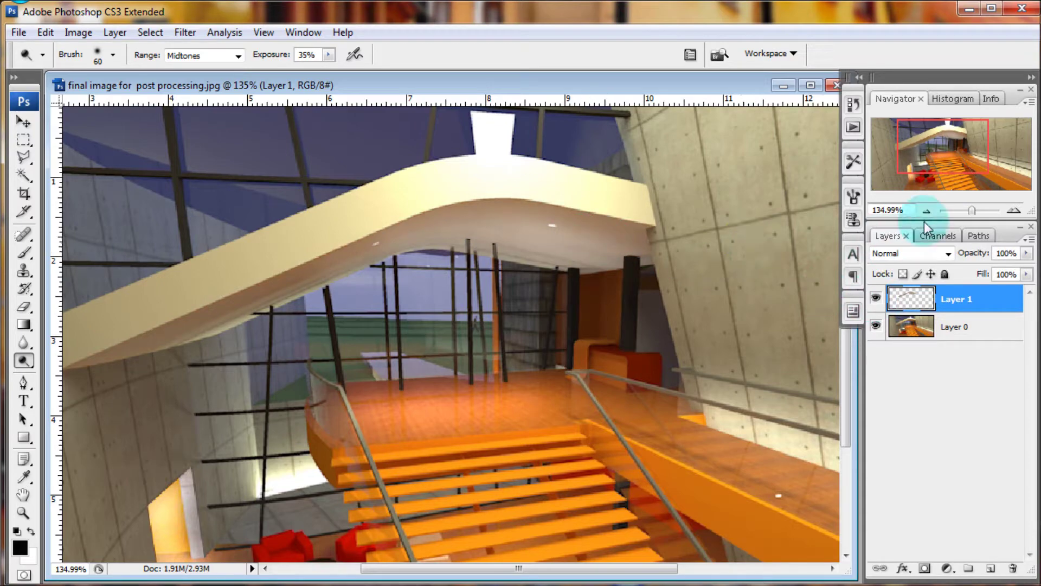
- Zoom in on the dark pillar and outline the grey wall patch beside it
left_click_drag(975, 214, 980, 210)
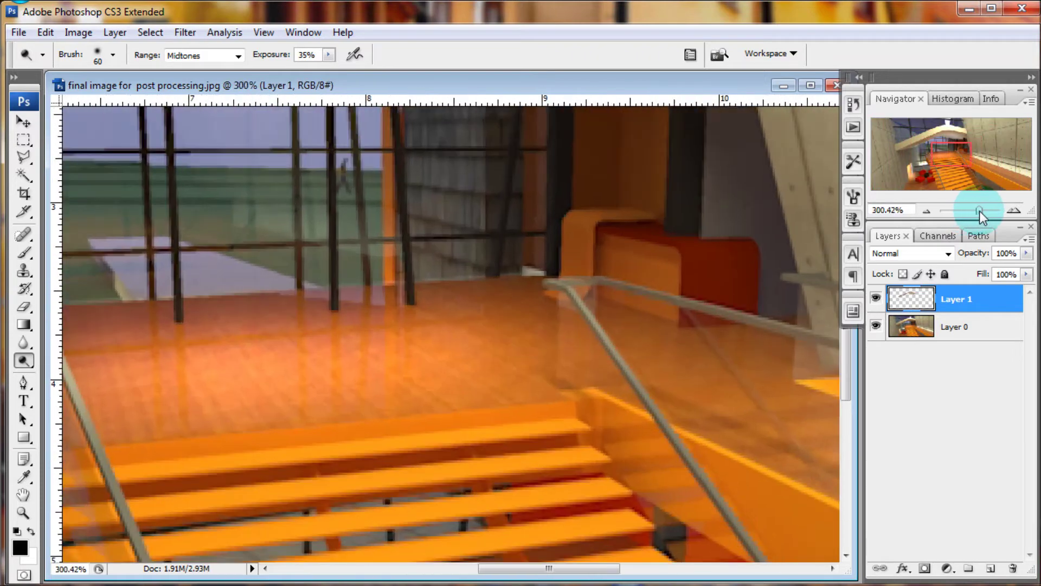
left_click_drag(960, 159, 971, 153)
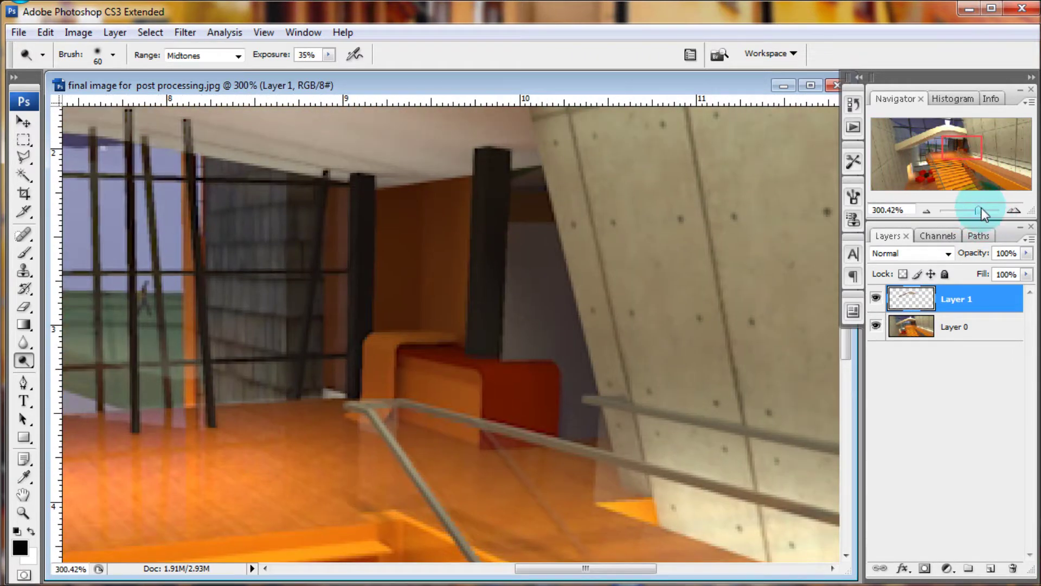
left_click_drag(981, 208, 982, 209)
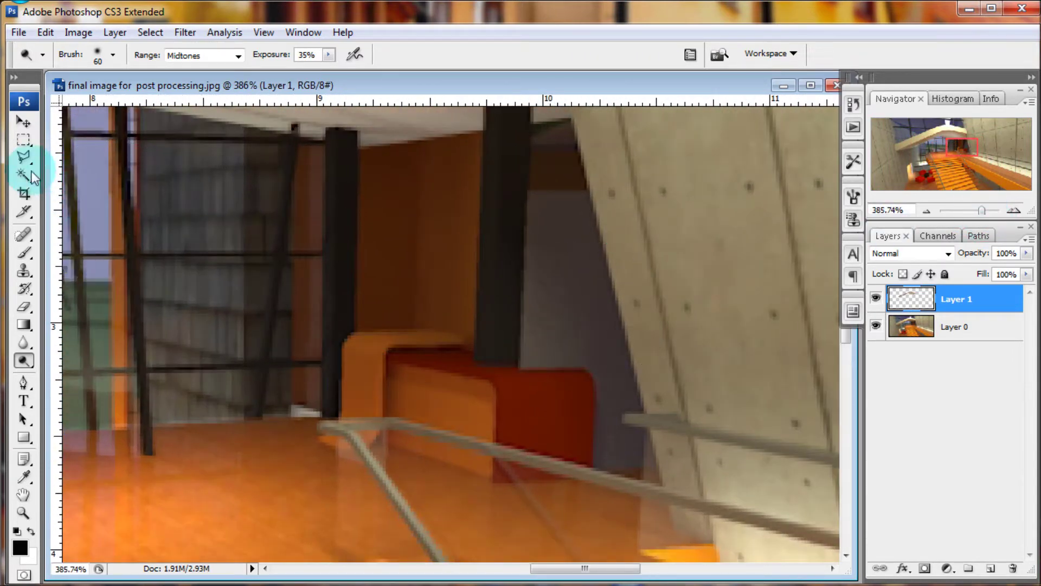
left_click(24, 157)
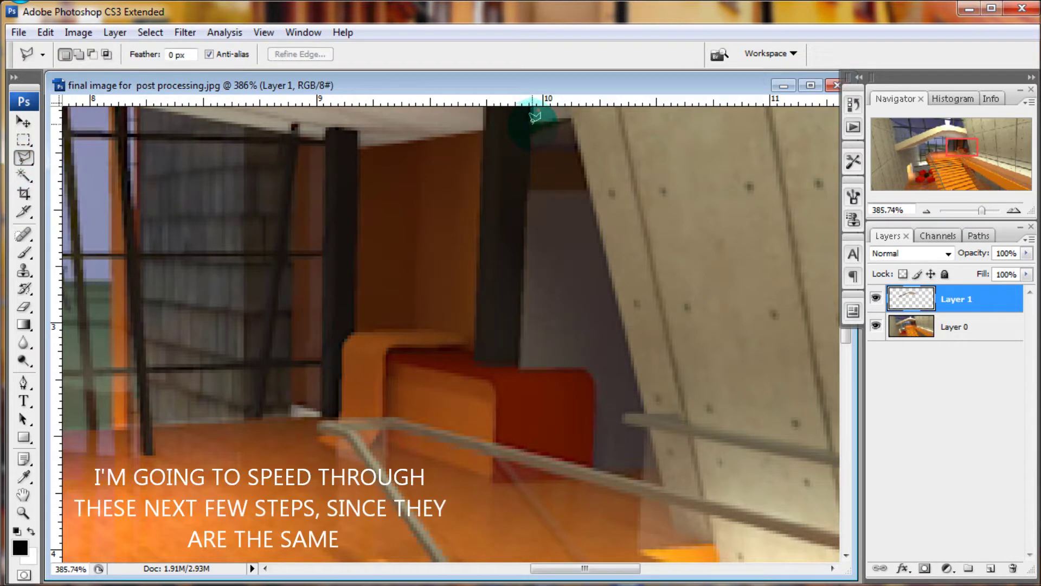
left_click(533, 110)
left_click(520, 368)
left_click(584, 368)
left_click(595, 451)
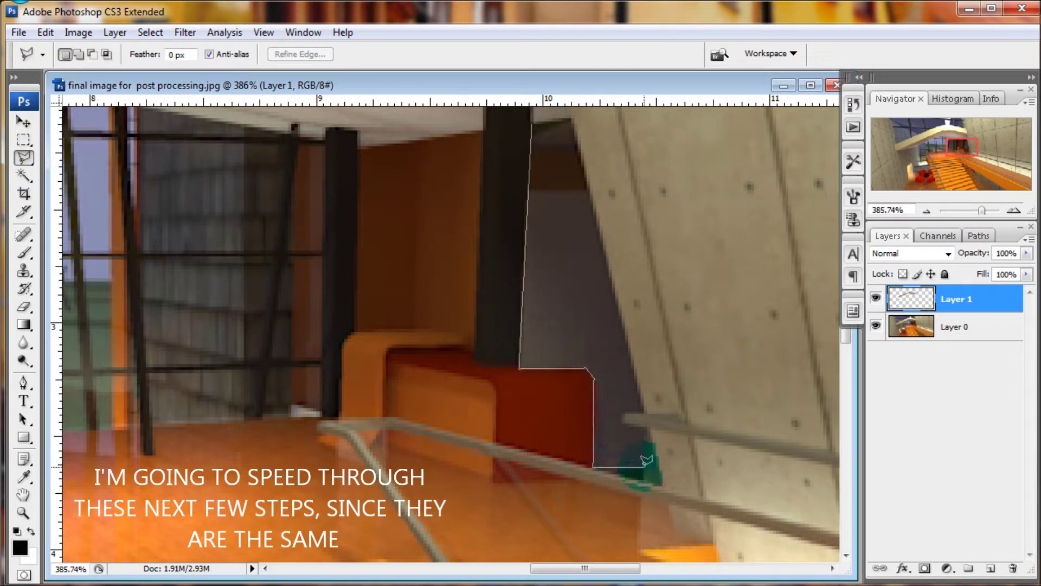
left_click(646, 407)
left_click(572, 119)
left_click(533, 122)
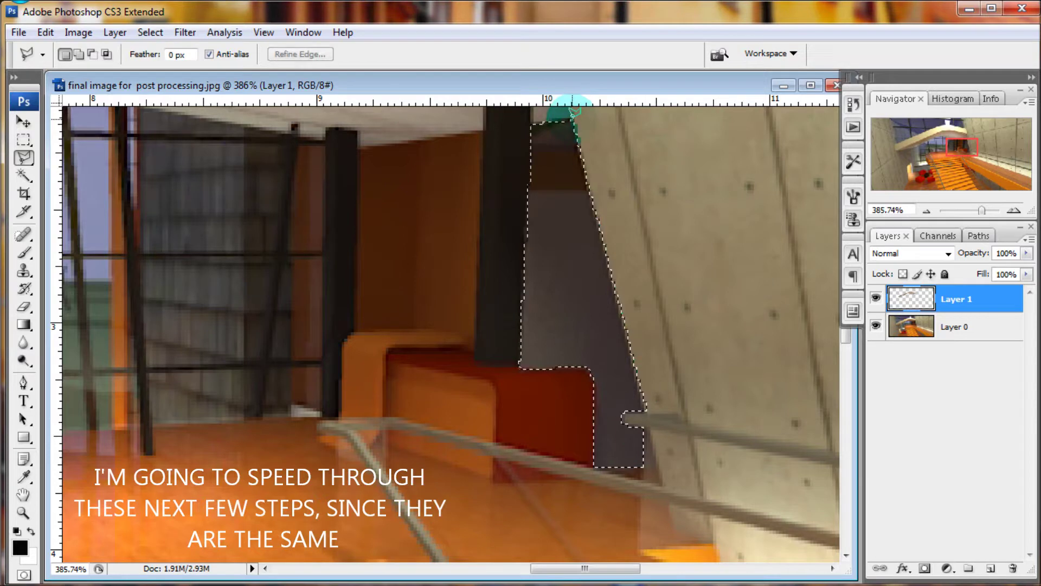
- Dodge the selected wall patch to near white on Layer 0
left_click(23, 361)
left_click(945, 327)
mouse_move(558, 233)
left_mouse_down()
mouse_move(581, 210)
mouse_move(549, 278)
mouse_move(576, 173)
mouse_move(639, 430)
mouse_move(609, 325)
mouse_move(645, 399)
mouse_move(530, 267)
mouse_move(616, 168)
mouse_move(623, 242)
mouse_move(646, 274)
left_mouse_up()
- Begin a new polygonal outline at the base of the pillar
key("l")
left_click(500, 363)
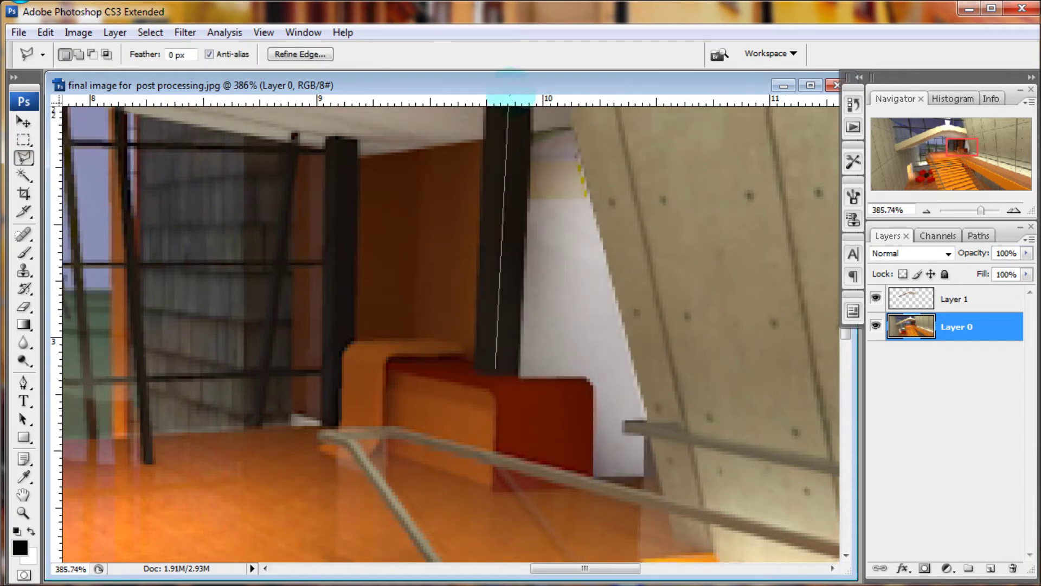
scroll(507, 450, "up", 5)
scroll(528, 492, "down", 5)
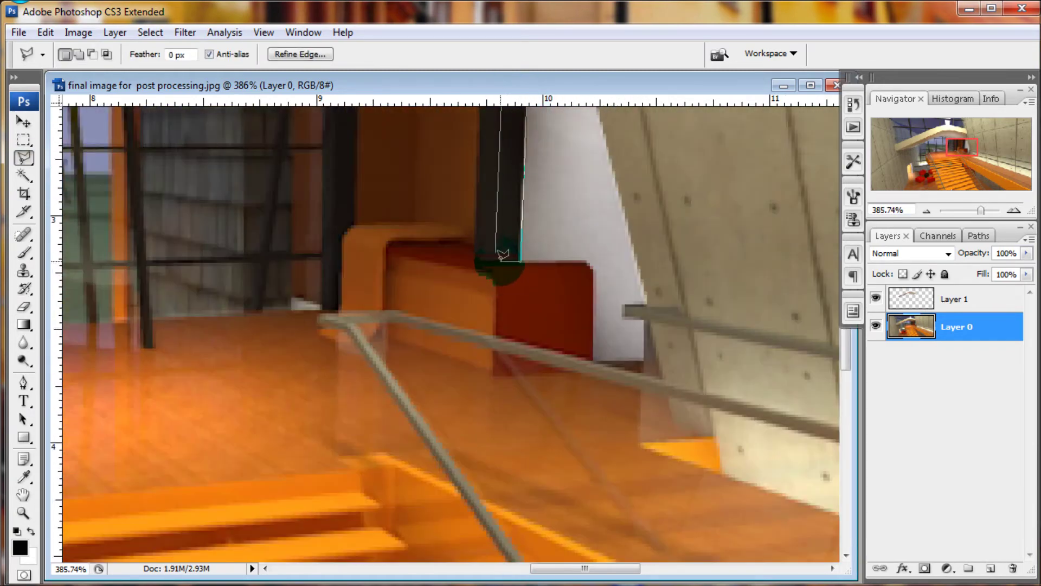
- Zoom in and select the orange desk, subtracting the rail strip from the selection
left_click(499, 253)
mouse_move(981, 211)
left_mouse_down()
mouse_move(965, 211)
mouse_move(985, 210)
left_mouse_up()
key("o")
key("l")
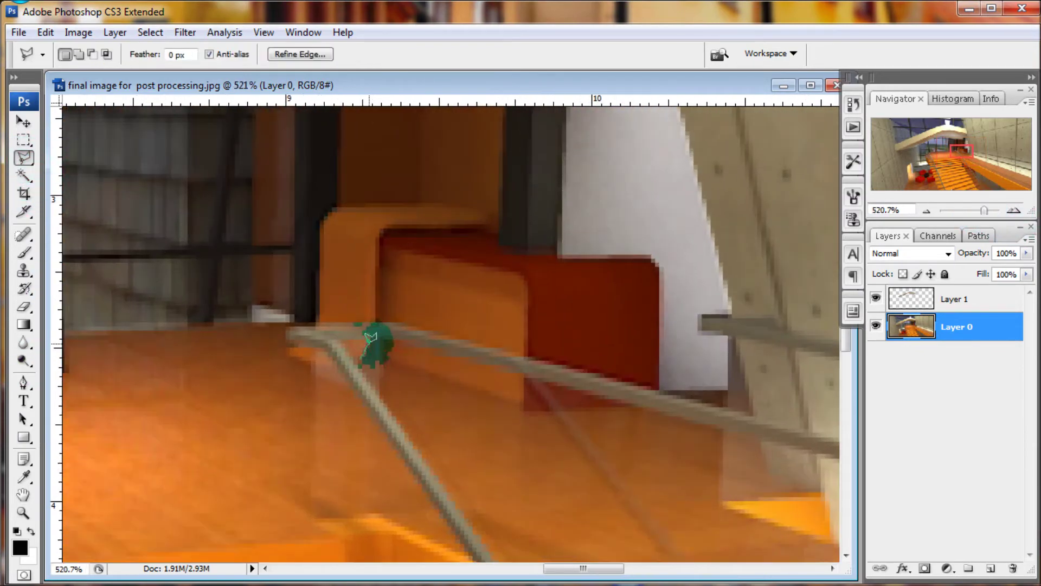
mouse_move(380, 308)
left_mouse_down()
mouse_move(383, 232)
mouse_move(488, 218)
left_mouse_up()
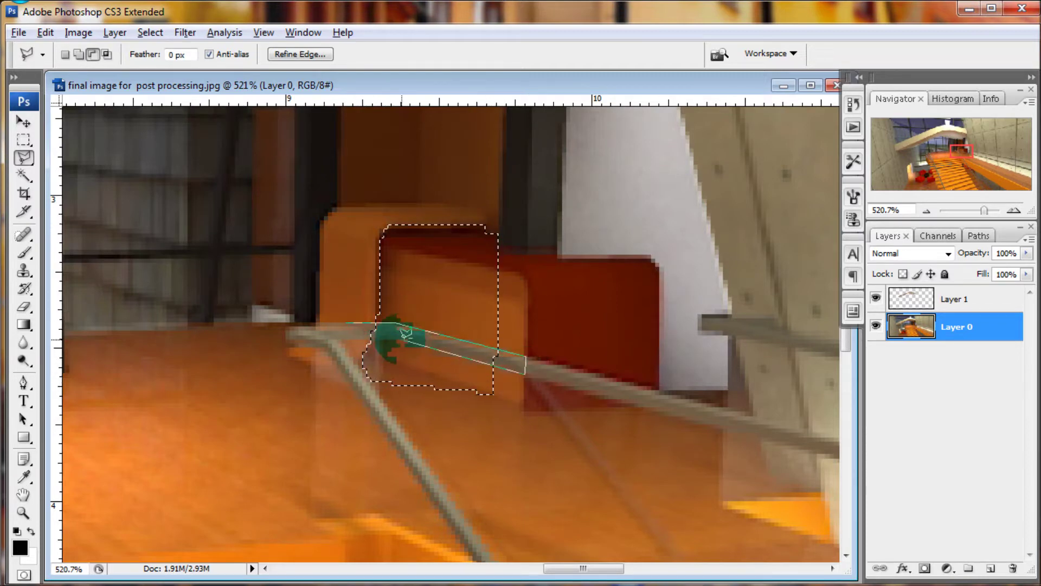
left_click(353, 333)
- Add a new 'desk light' layer and paint white with a soft brush at 10% opacity
key("ctrl+shift+n")
type("desk light")
key("Return")
key("b")
key("x")
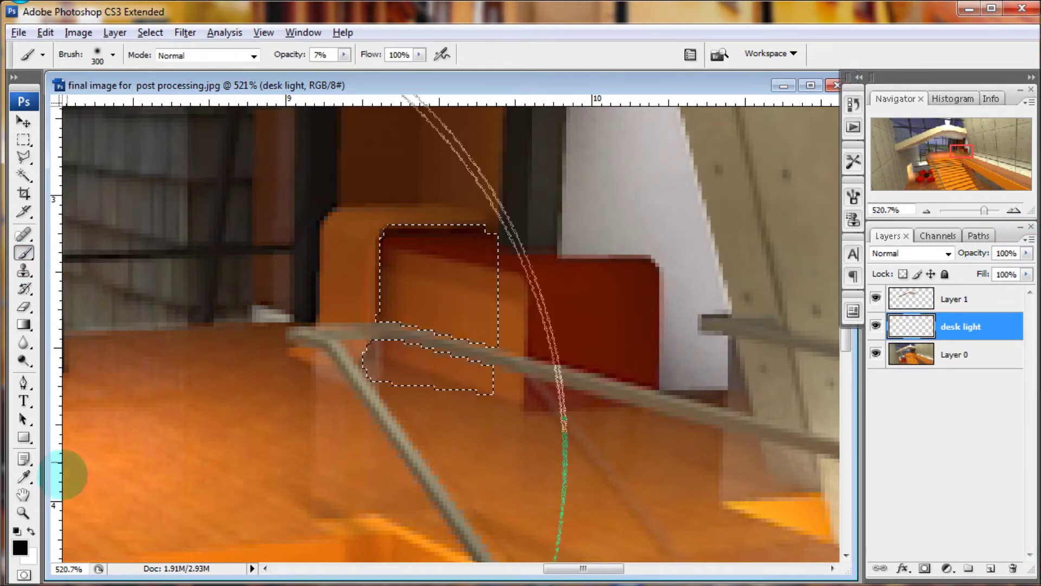
left_click_drag(290, 55, 304, 55)
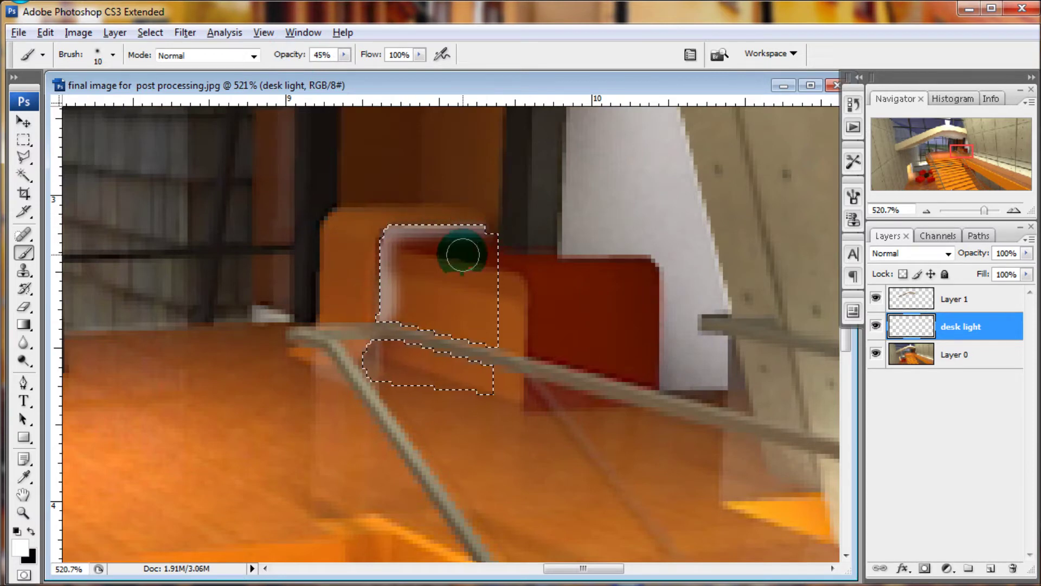
key("bracketright")
key("bracketright")
key("bracketright")
left_click_drag(290, 54, 255, 56)
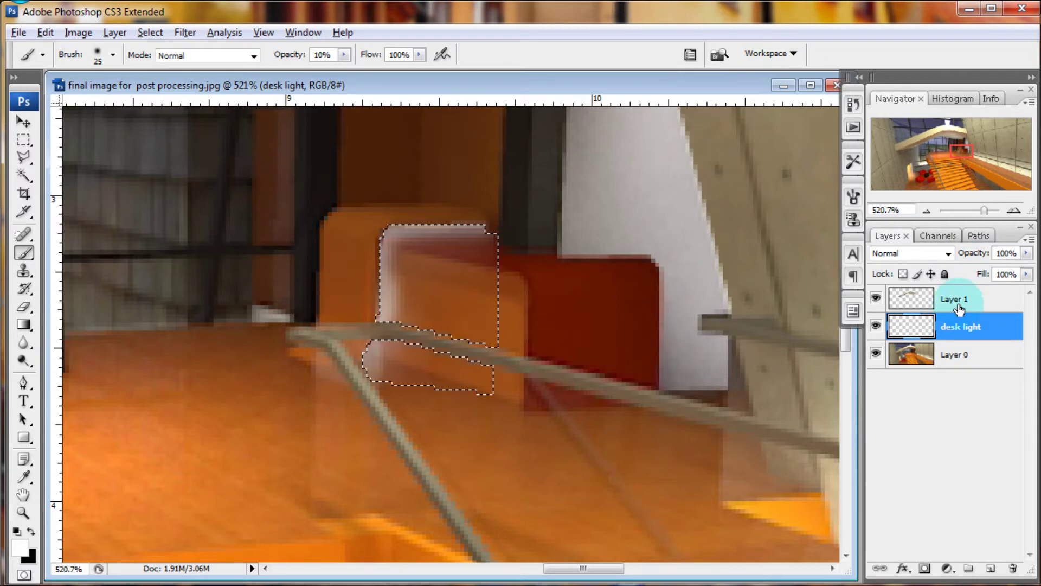
left_click(955, 354)
left_click(24, 359)
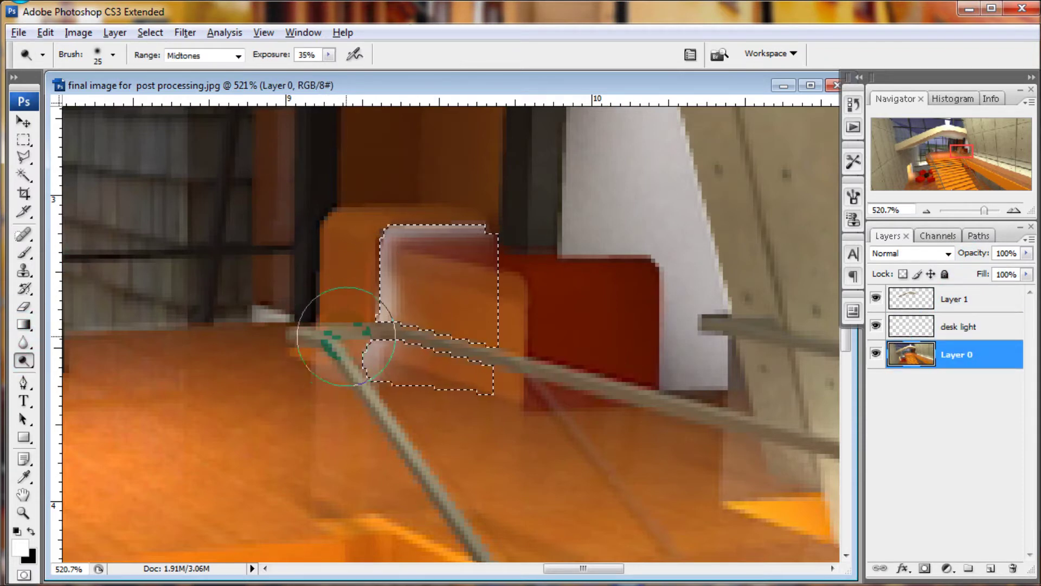
- Dodge the desk's top and left edge in Highlights on Layer 0 with desk light hidden
left_click(203, 55)
left_click(184, 102)
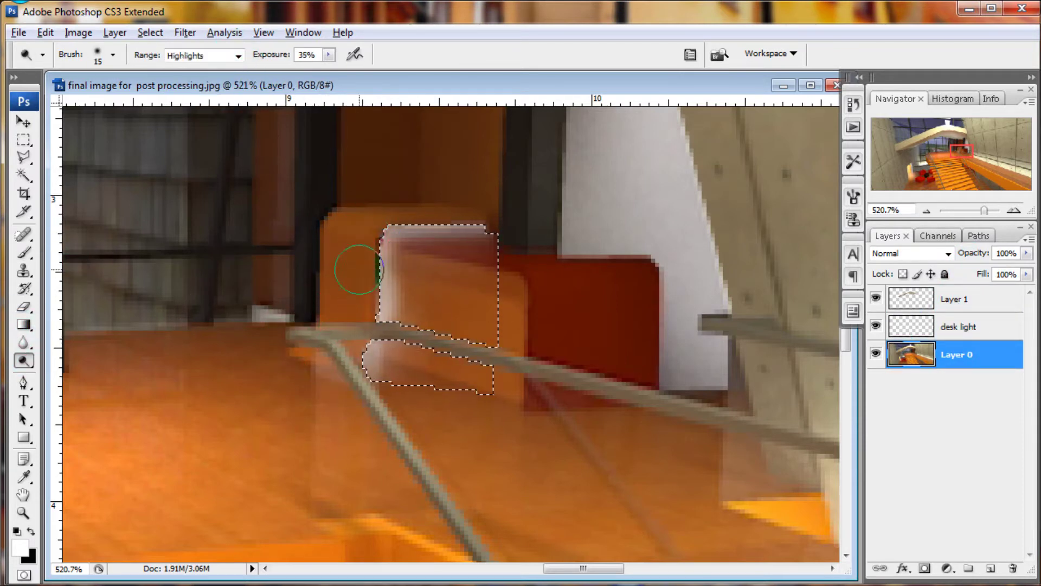
left_click(876, 326)
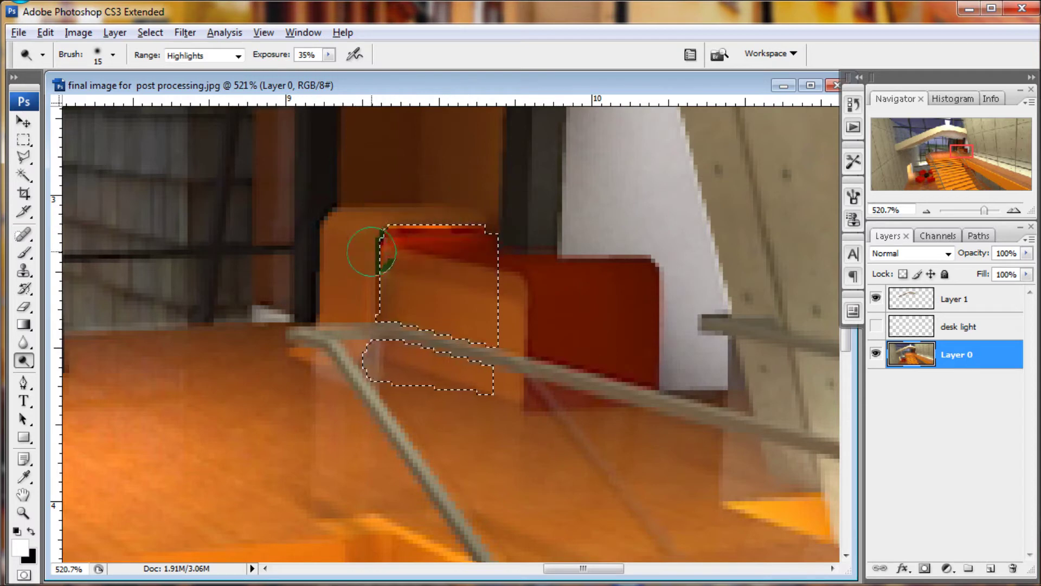
mouse_move(381, 324)
left_mouse_down()
mouse_move(467, 227)
mouse_move(432, 233)
left_mouse_up()
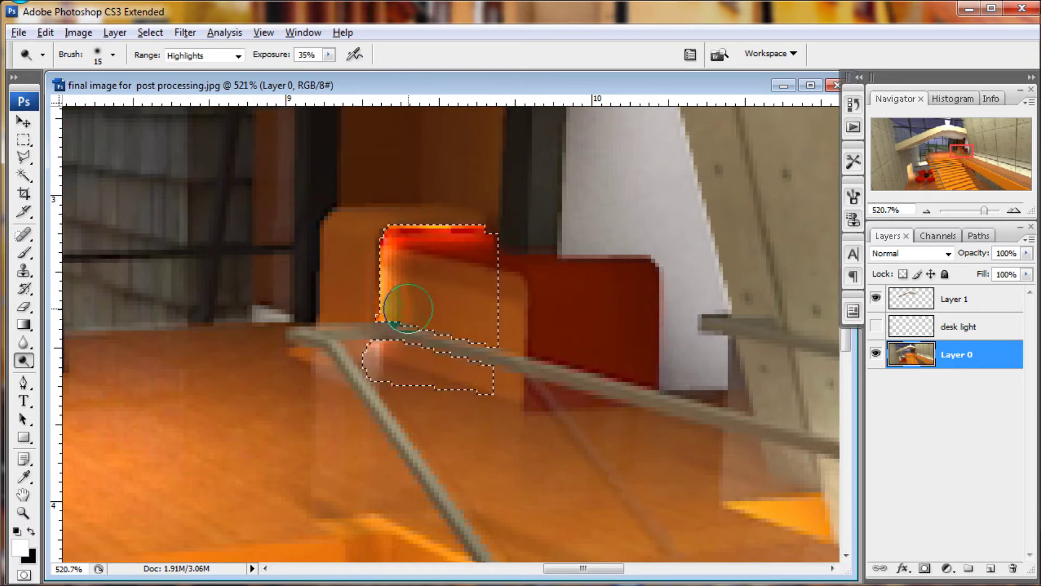
left_click(876, 326)
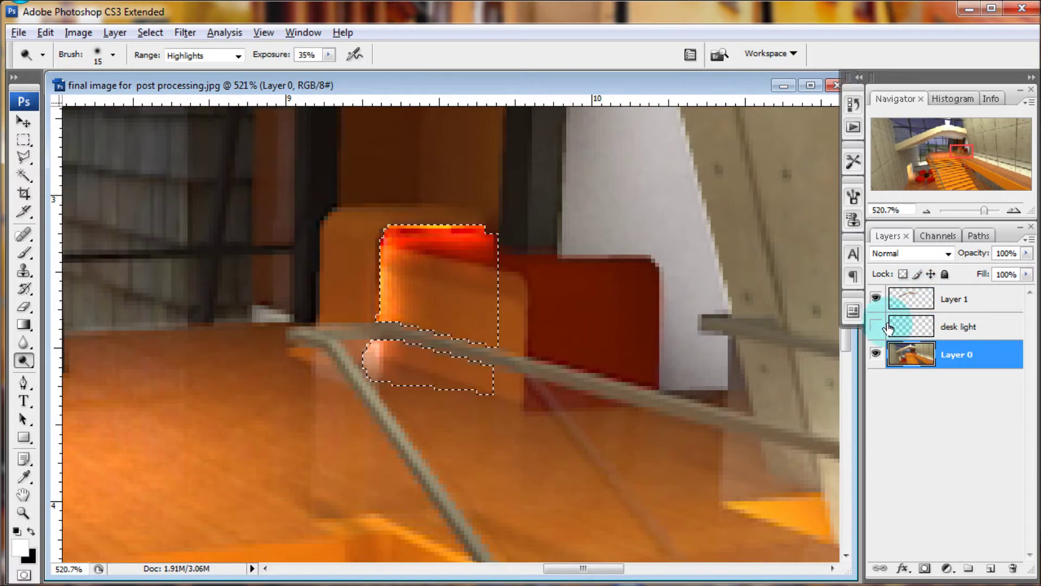
- Set the desk light layer to 43% opacity and deselect the desk
left_click(965, 326)
left_click_drag(974, 253, 931, 262)
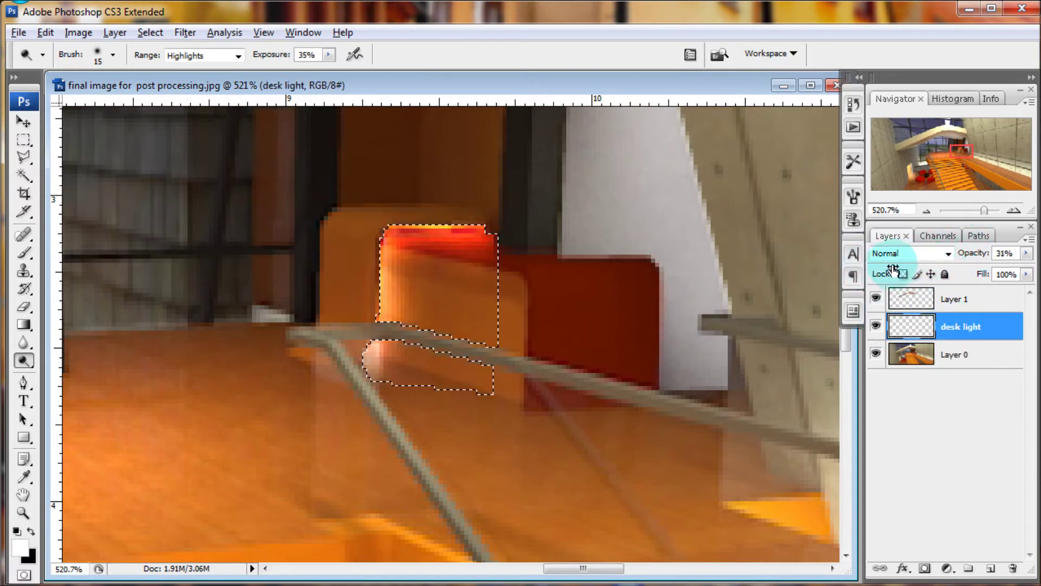
mouse_move(985, 210)
left_mouse_down()
mouse_move(973, 210)
mouse_move(986, 211)
left_mouse_up()
left_click(158, 40)
left_click(147, 64)
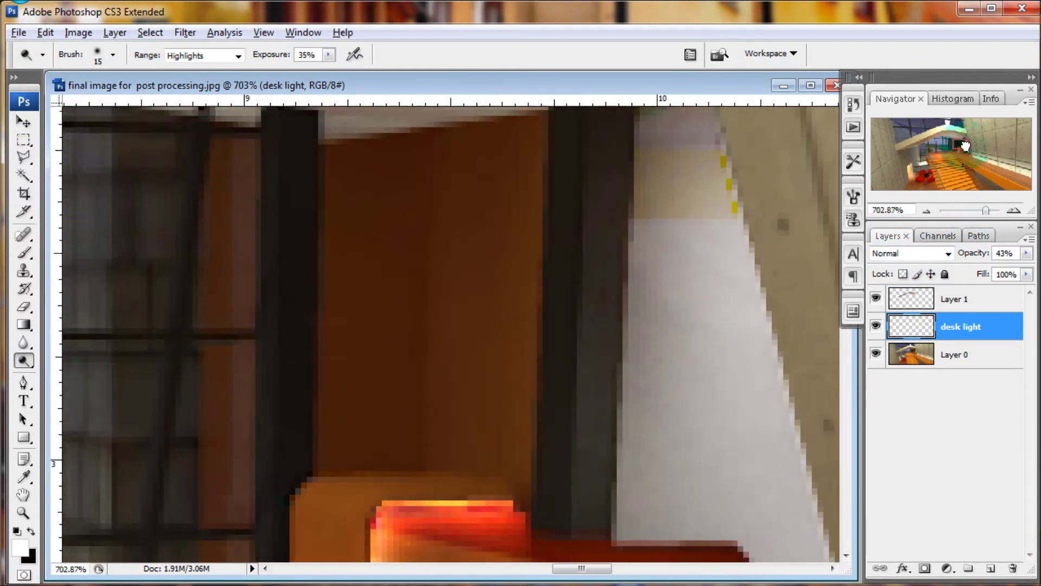
- Outline the brown wall panel behind the orange chair as a polygonal selection on Layer 0
left_click_drag(966, 144, 964, 144)
left_click(23, 157)
left_click(316, 472)
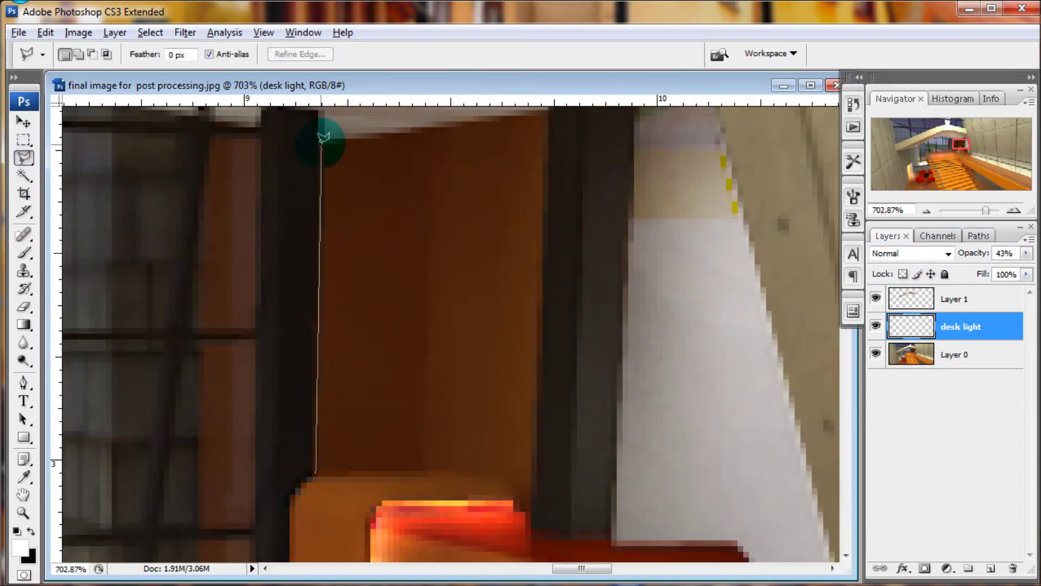
left_click(548, 109)
left_click(514, 482)
left_click(477, 473)
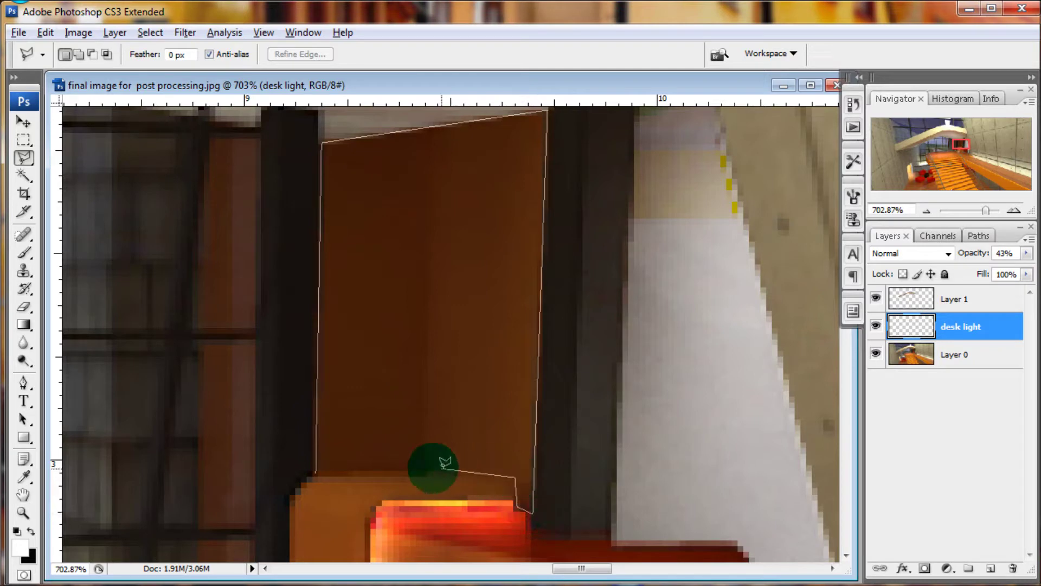
left_click(317, 472)
left_click(949, 358)
left_click_drag(986, 210, 976, 215)
- Dodge inside the panel selection with Range set to Highlights and a slightly larger brush
key("o")
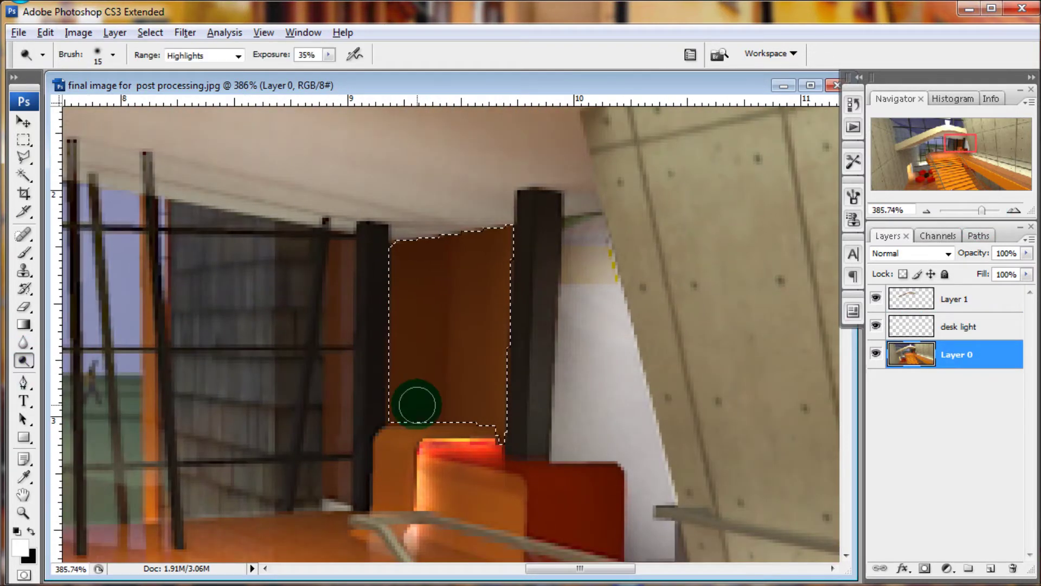
left_click(204, 55)
left_click(184, 90)
key("bracketright")
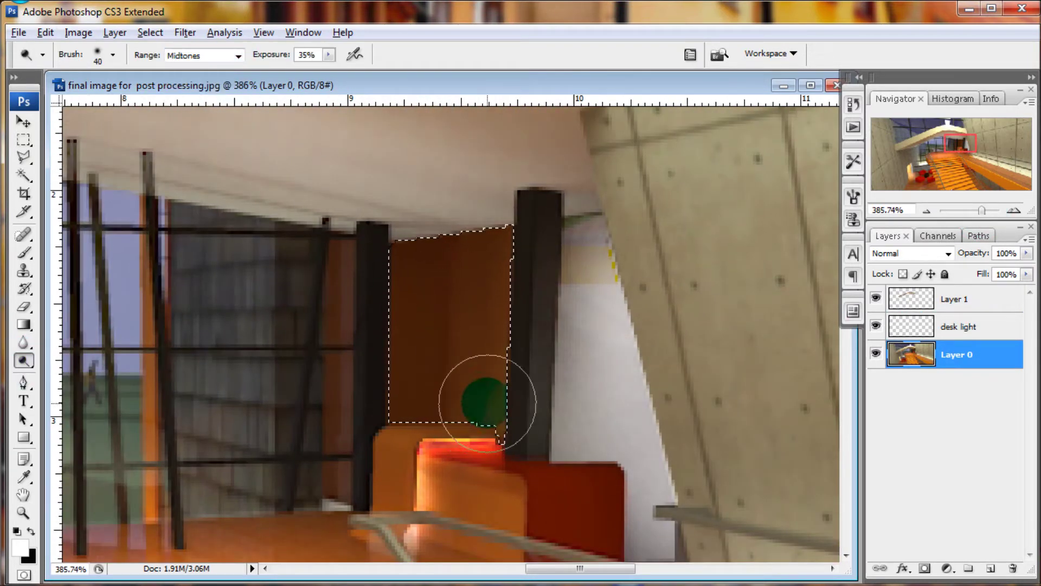
left_click(204, 55)
left_click(185, 99)
mouse_move(384, 351)
left_mouse_down()
mouse_move(418, 351)
mouse_move(488, 437)
mouse_move(483, 288)
mouse_move(413, 284)
mouse_move(430, 419)
mouse_move(488, 360)
mouse_move(414, 337)
mouse_move(412, 399)
mouse_move(461, 325)
mouse_move(407, 344)
mouse_move(477, 383)
left_mouse_up()
left_click_drag(982, 211, 971, 211)
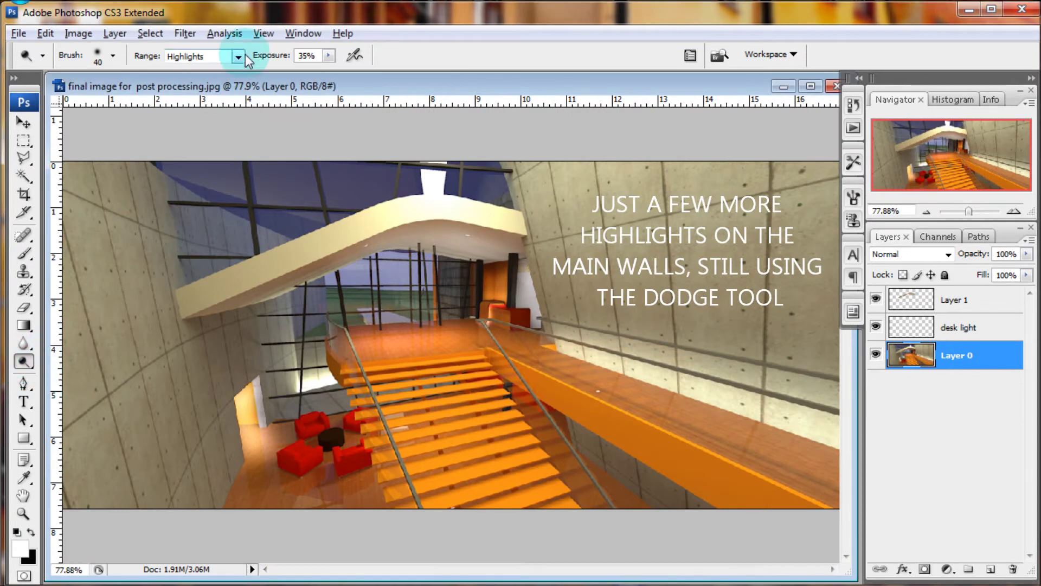
- Dodge the left concrete wall and the right wall around the rail with a larger brush
left_click_drag(170, 446, 174, 488)
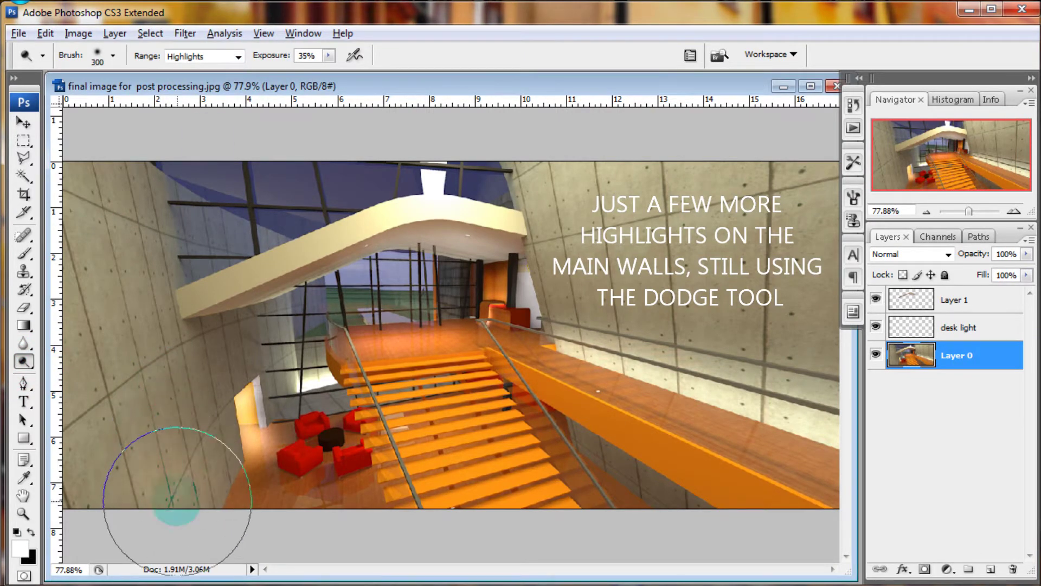
key("bracketright")
mouse_move(152, 348)
left_mouse_down()
mouse_move(205, 500)
mouse_move(122, 402)
left_mouse_up()
left_click_drag(699, 369, 738, 388)
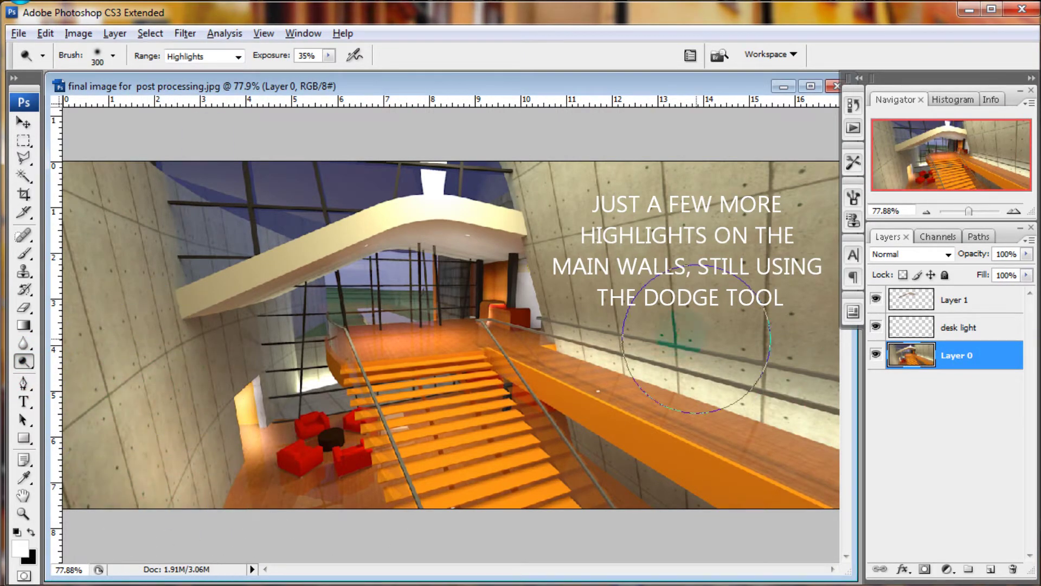
mouse_move(629, 325)
left_mouse_down()
mouse_move(802, 291)
mouse_move(700, 323)
left_mouse_up()
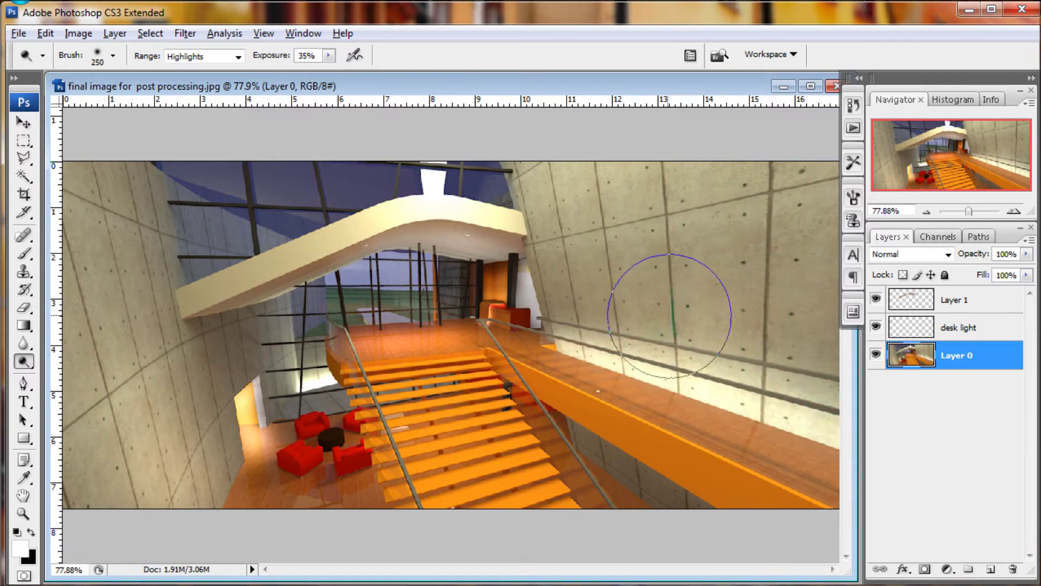
left_click_drag(969, 211, 967, 211)
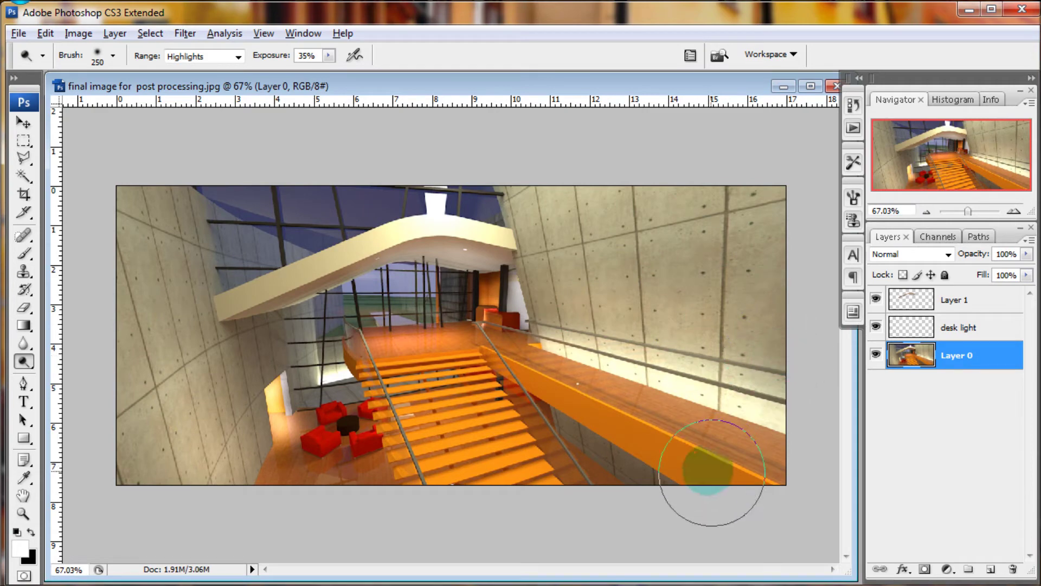
- Brighten the stair treads with a slightly smaller dodge brush
left_click_drag(971, 210, 975, 211)
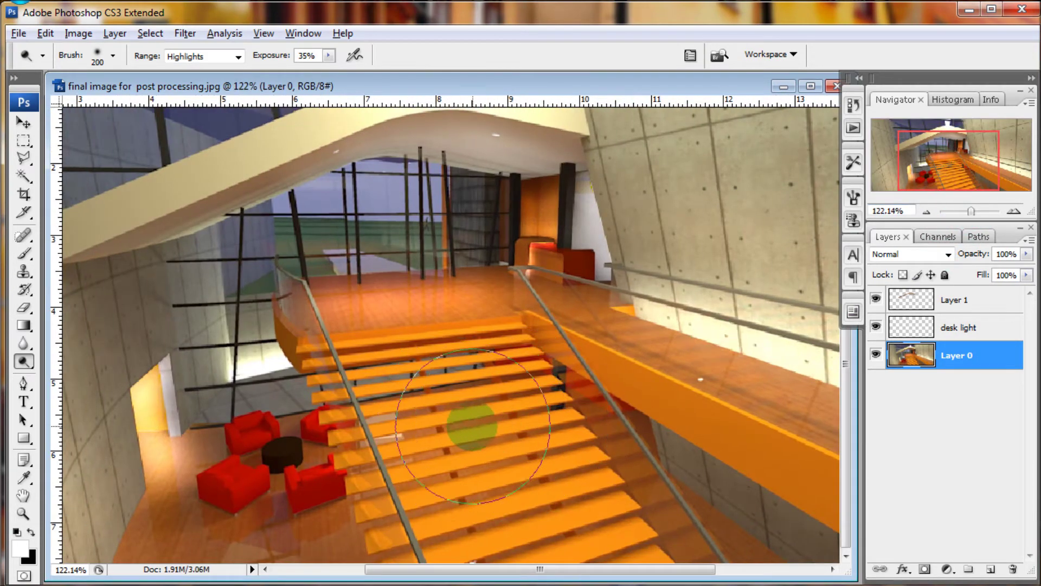
key("bracketleft")
mouse_move(511, 488)
left_mouse_down()
mouse_move(550, 526)
mouse_move(493, 393)
left_mouse_up()
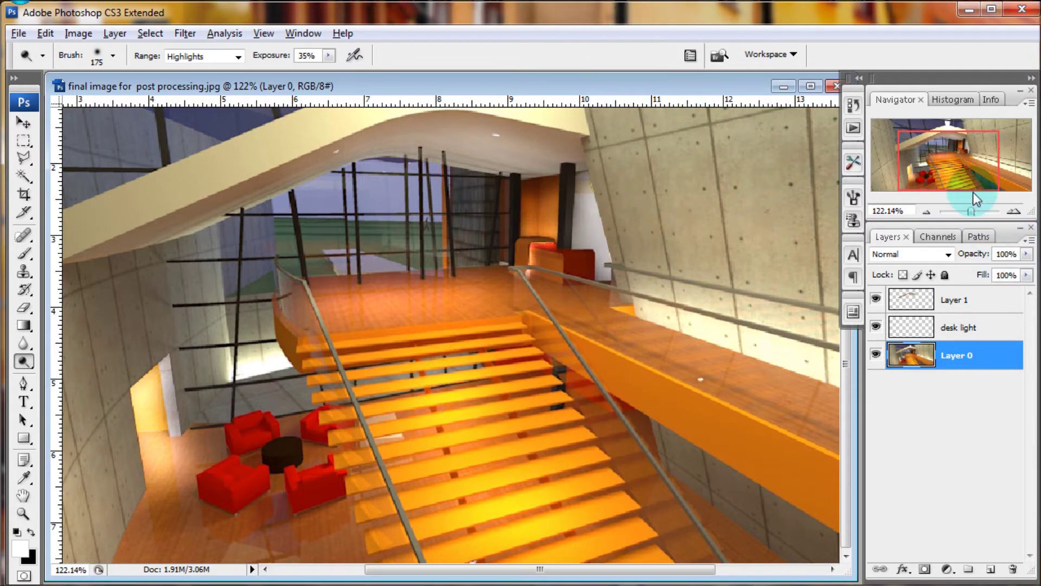
left_click_drag(971, 211, 972, 211)
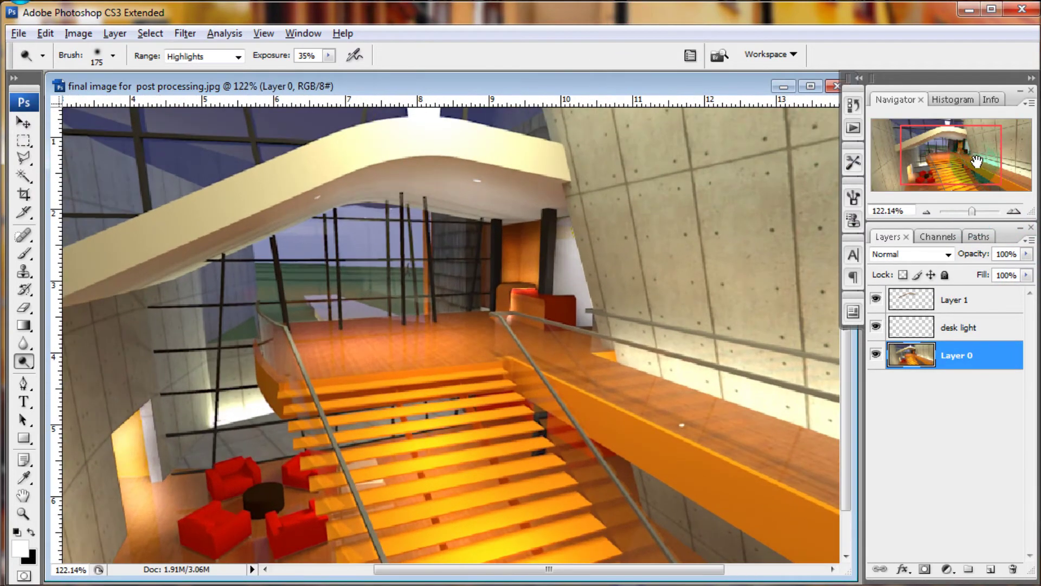
- Lighten the floor around and below the red armchairs with Range back on Highlights
left_click_drag(976, 161, 948, 163)
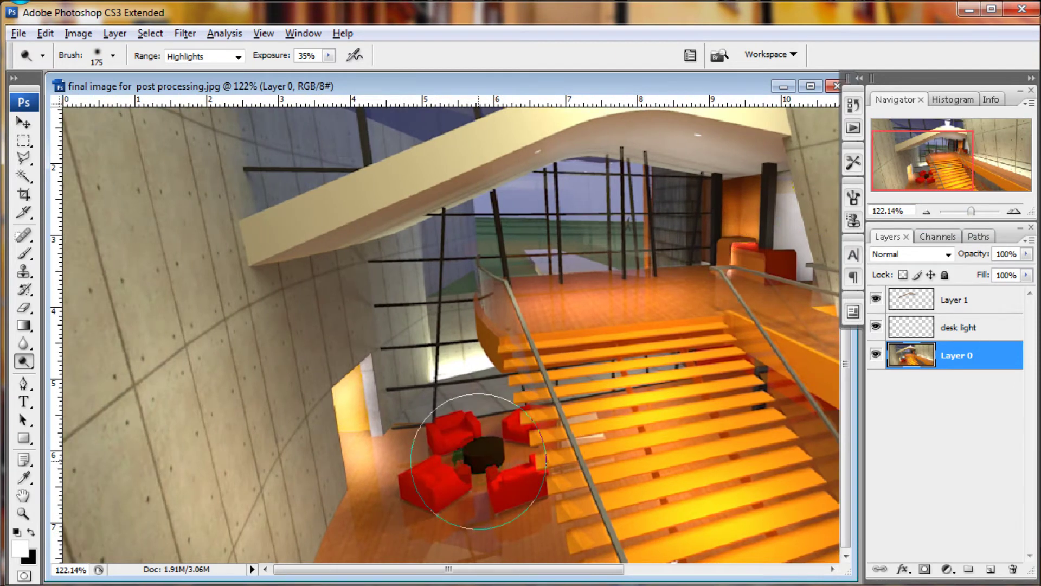
left_click_drag(234, 189, 229, 197)
left_click(182, 84)
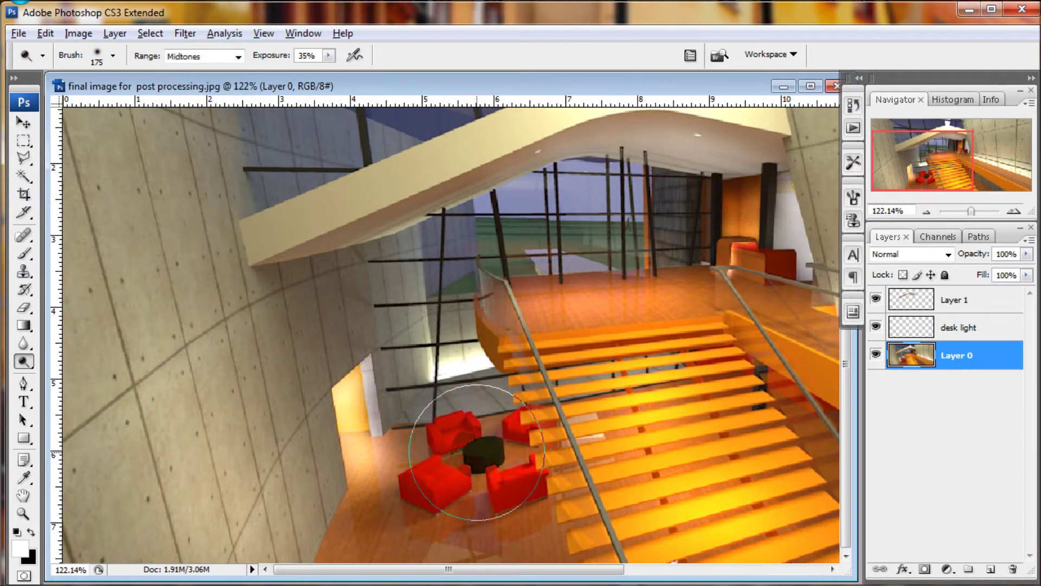
left_click_drag(931, 162, 936, 163)
left_click(203, 56)
left_click(182, 93)
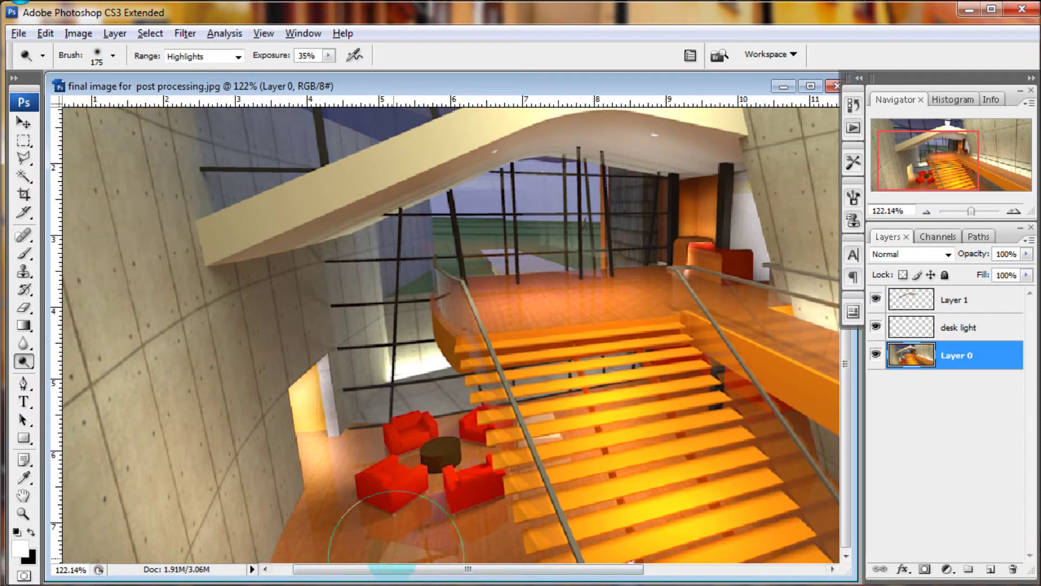
left_click_drag(396, 559, 366, 556)
mouse_move(460, 553)
left_mouse_down()
mouse_move(384, 556)
mouse_move(476, 548)
mouse_move(405, 554)
left_mouse_up()
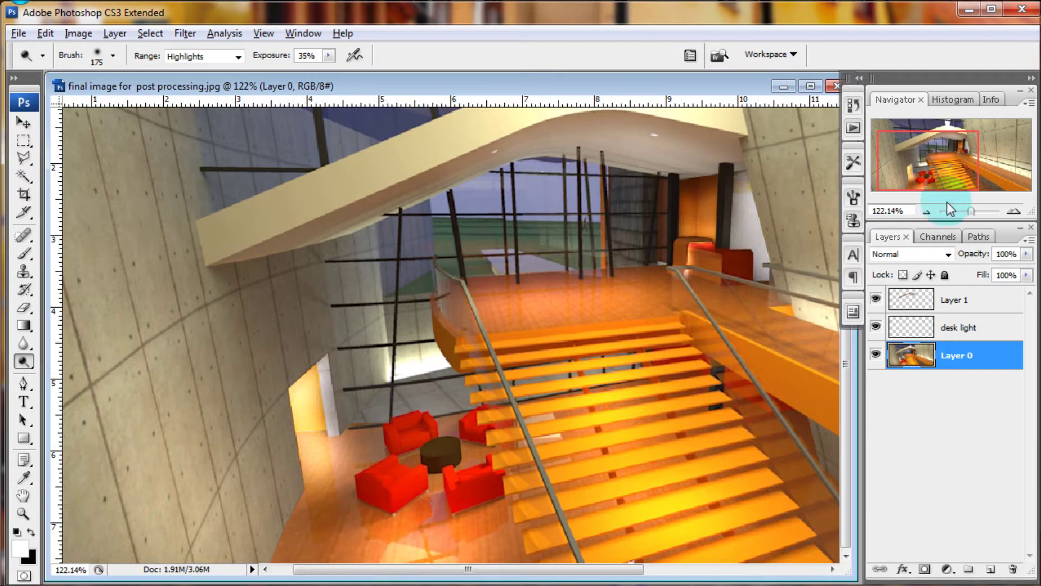
left_click_drag(970, 211, 975, 211)
left_click_drag(944, 157, 983, 173)
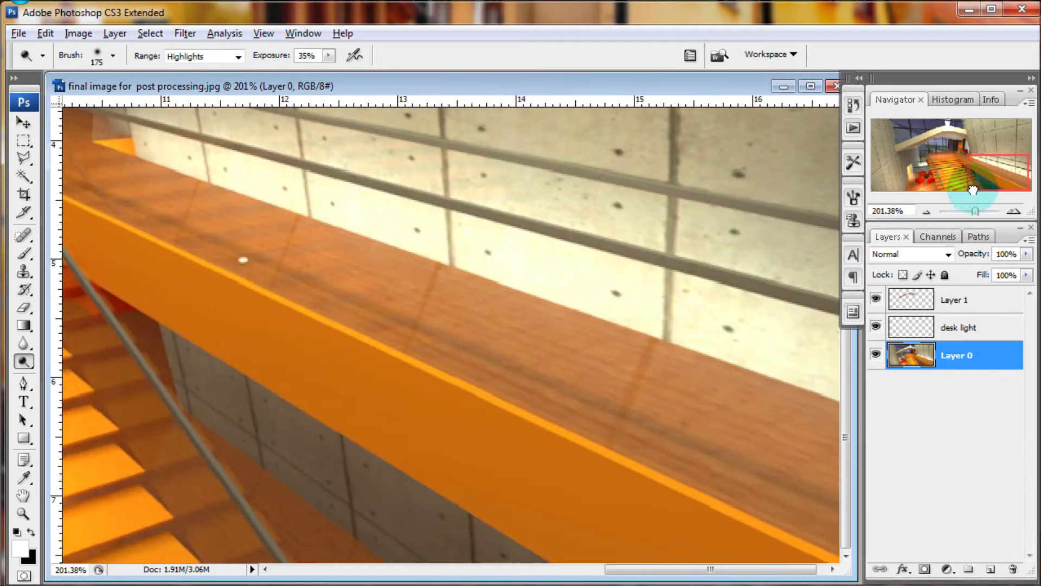
- Outline the concrete wall strip beneath the orange balcony edge as a polygonal selection
left_click(24, 158)
left_click(157, 321)
left_click(178, 404)
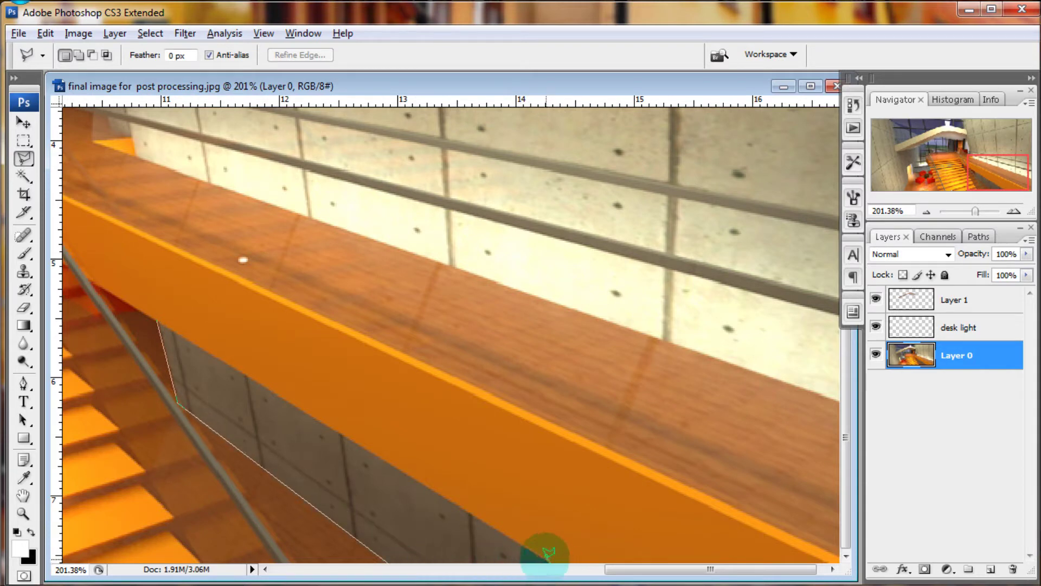
left_click(160, 324)
- Dodge inside the selected strip with a 70–90 px brush
left_click(23, 361)
key("bracketleft")
key("bracketleft")
key("bracketleft")
key("bracketleft")
key("bracketleft")
mouse_move(534, 534)
left_mouse_down()
mouse_move(303, 395)
mouse_move(356, 430)
left_mouse_up()
key("bracketright")
key("bracketright")
mouse_move(402, 497)
left_mouse_down()
mouse_move(336, 464)
mouse_move(205, 359)
mouse_move(493, 530)
mouse_move(392, 544)
left_mouse_up()
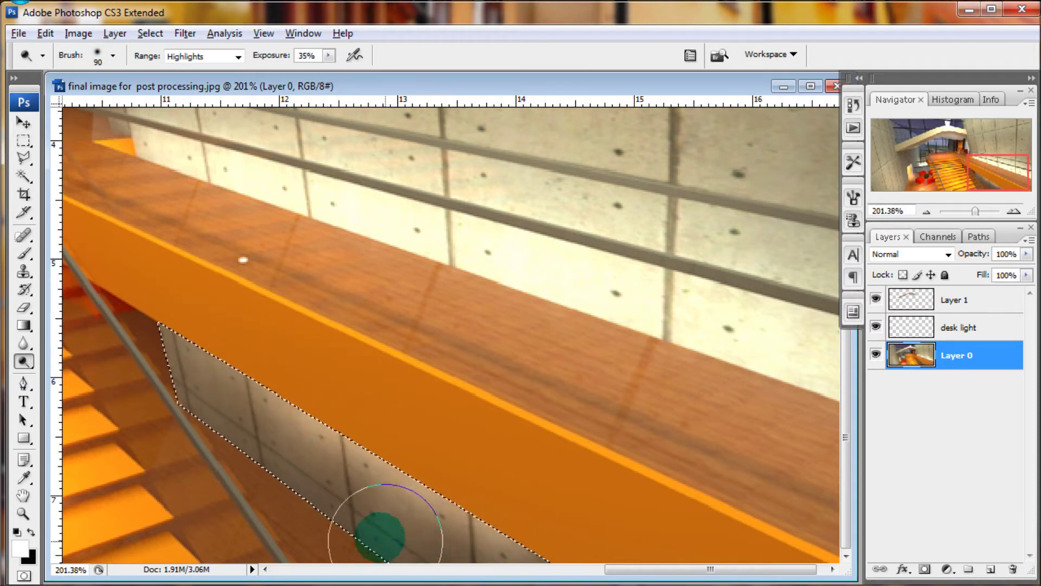
key("shift+o")
left_click_drag(975, 213, 968, 212)
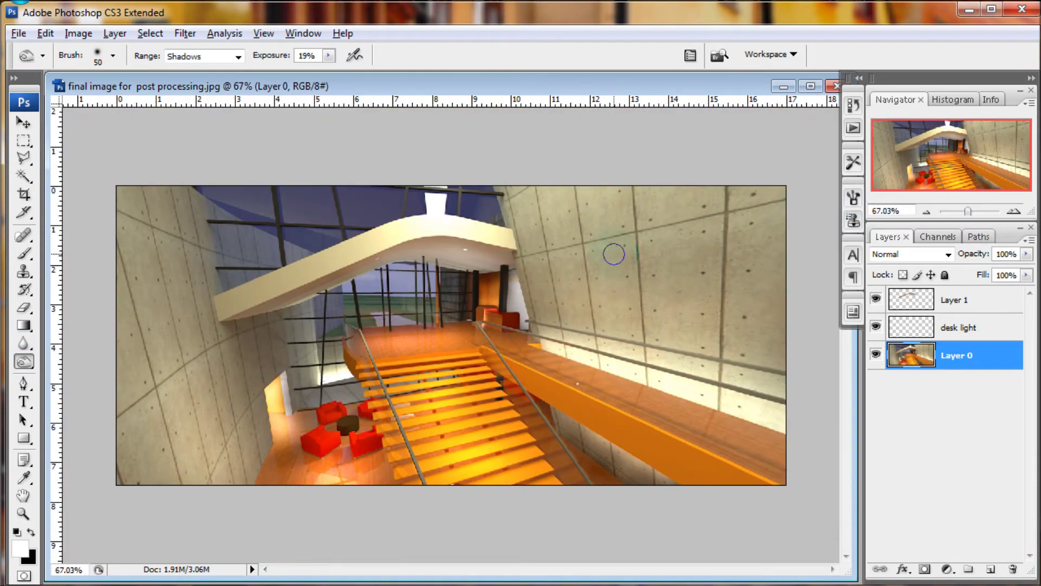
- Burn along the top and right edges with a 400 px brush on Midtones range
key("bracketright")
key("bracketright")
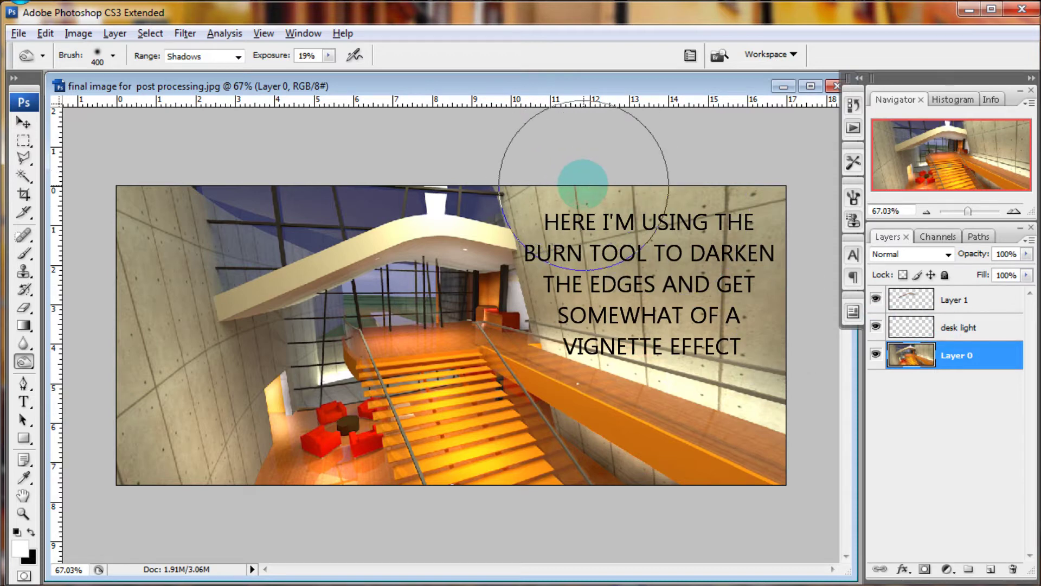
left_click(238, 57)
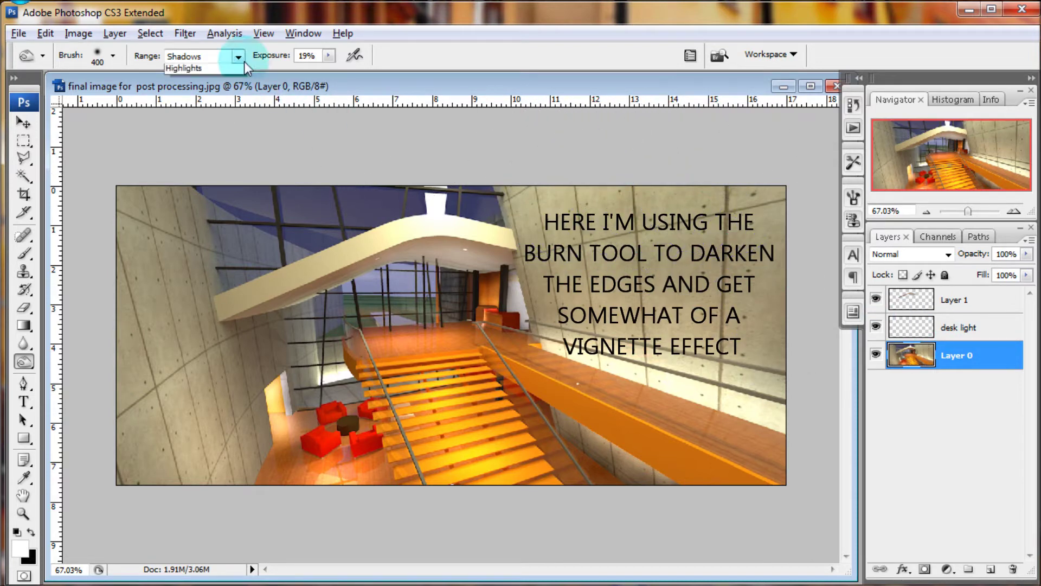
left_click(217, 85)
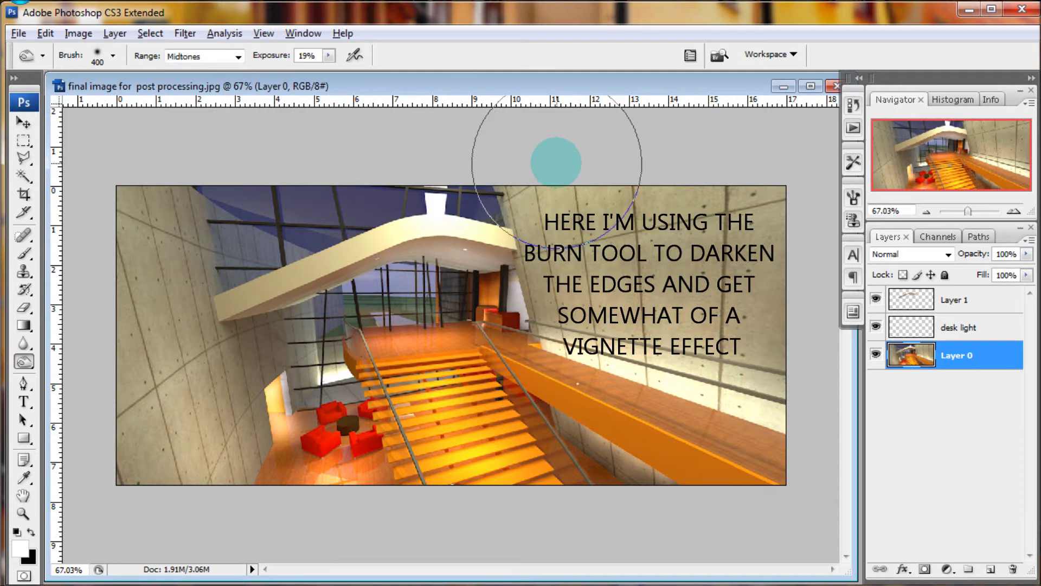
mouse_move(557, 163)
left_mouse_down()
mouse_move(783, 283)
mouse_move(786, 197)
mouse_move(786, 209)
mouse_move(756, 186)
mouse_move(621, 158)
mouse_move(674, 174)
mouse_move(802, 336)
mouse_move(774, 414)
mouse_move(788, 473)
mouse_move(686, 464)
mouse_move(658, 440)
mouse_move(731, 446)
mouse_move(302, 476)
mouse_move(105, 454)
mouse_move(140, 184)
mouse_move(92, 330)
mouse_move(132, 468)
left_mouse_up()
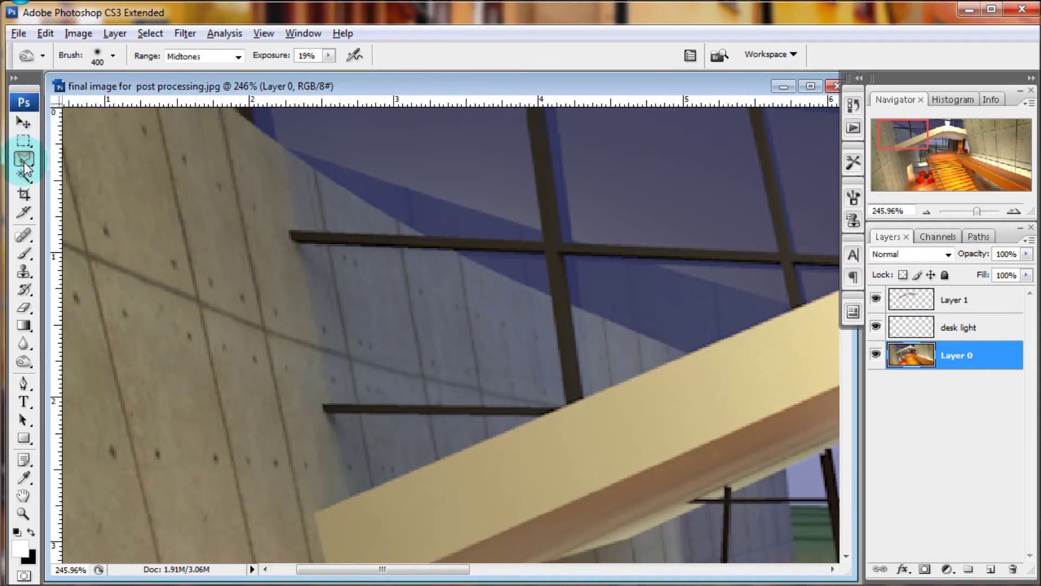
- Trace the first sky panes behind the window glass with the Polygonal Lasso
left_click(24, 159)
left_click(238, 106)
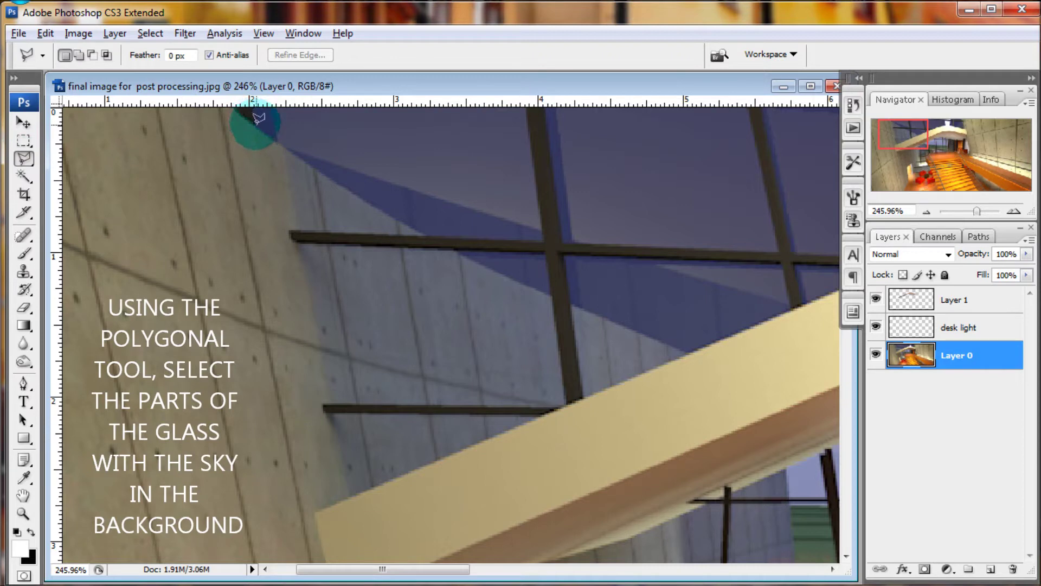
left_click(298, 156)
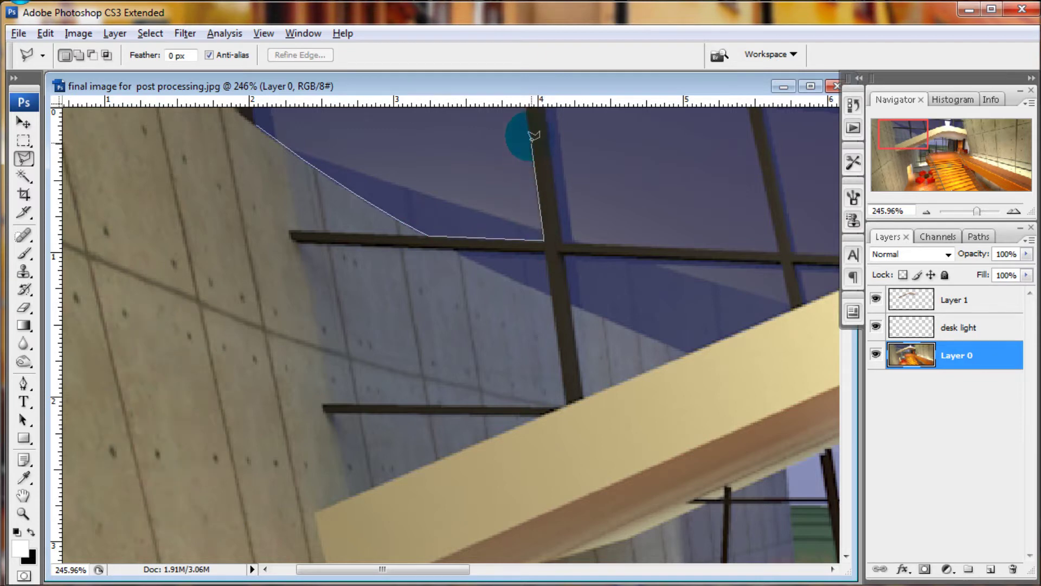
left_click(529, 105)
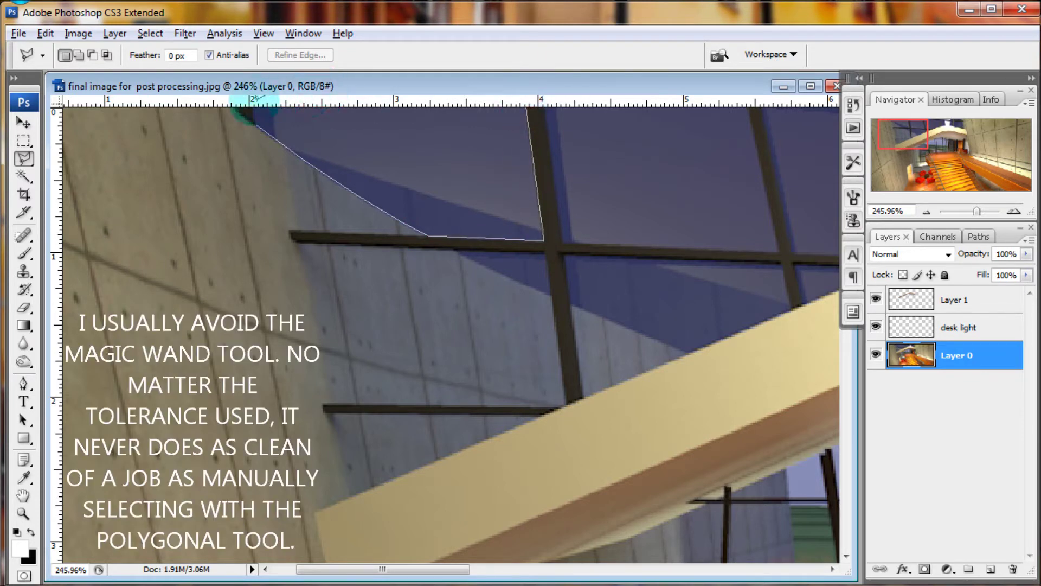
left_click(246, 110)
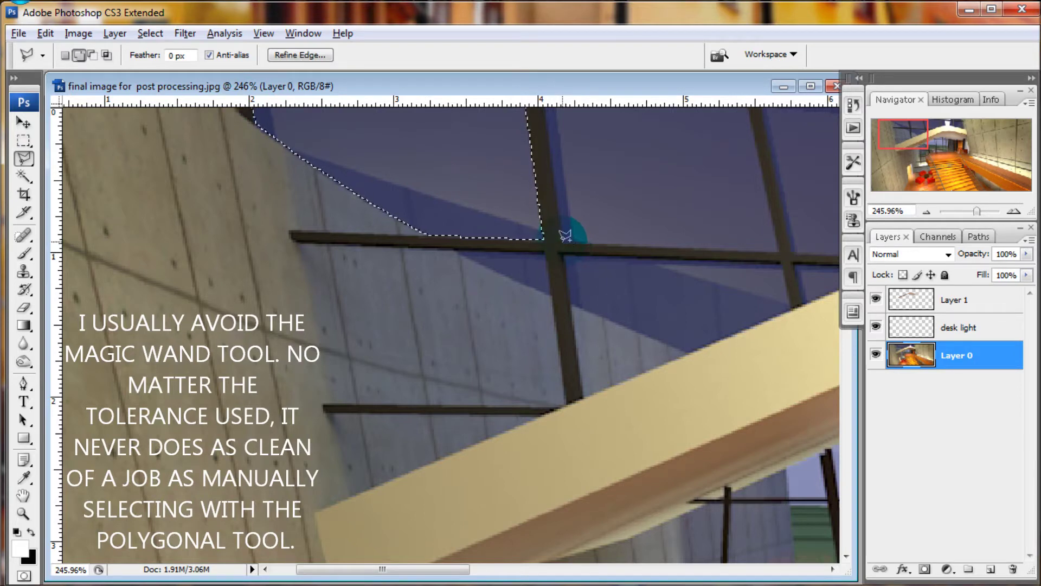
left_click(780, 247)
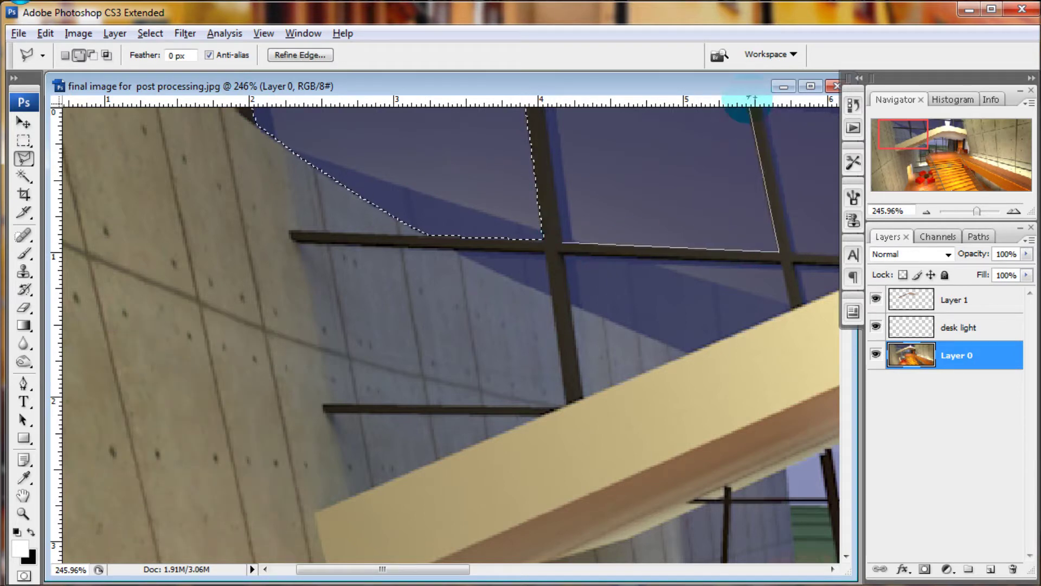
left_click(569, 301)
left_click(688, 351)
left_click(792, 305)
left_click(552, 293)
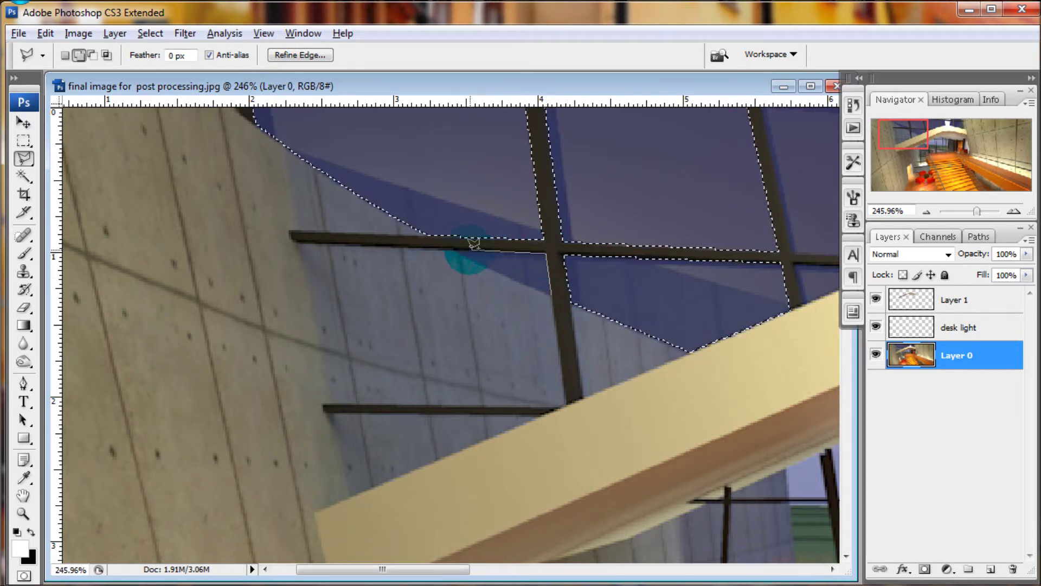
- Add the glass along the beam's top edge and around the central mullion to the selection
scroll(545, 288, "right", 5)
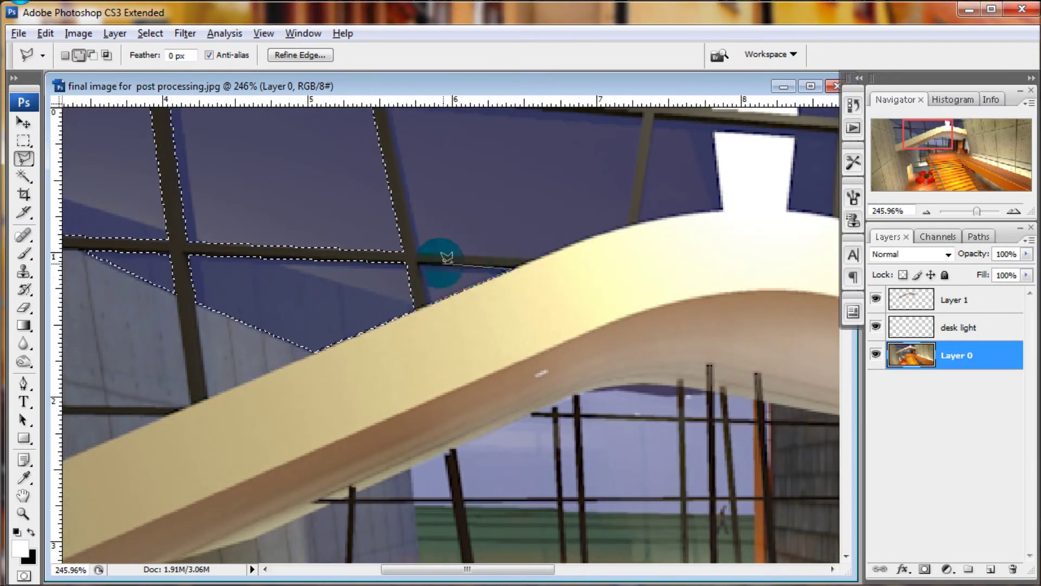
left_click(548, 259)
left_click(659, 218)
left_click(710, 213)
scroll(739, 205, "right", 3)
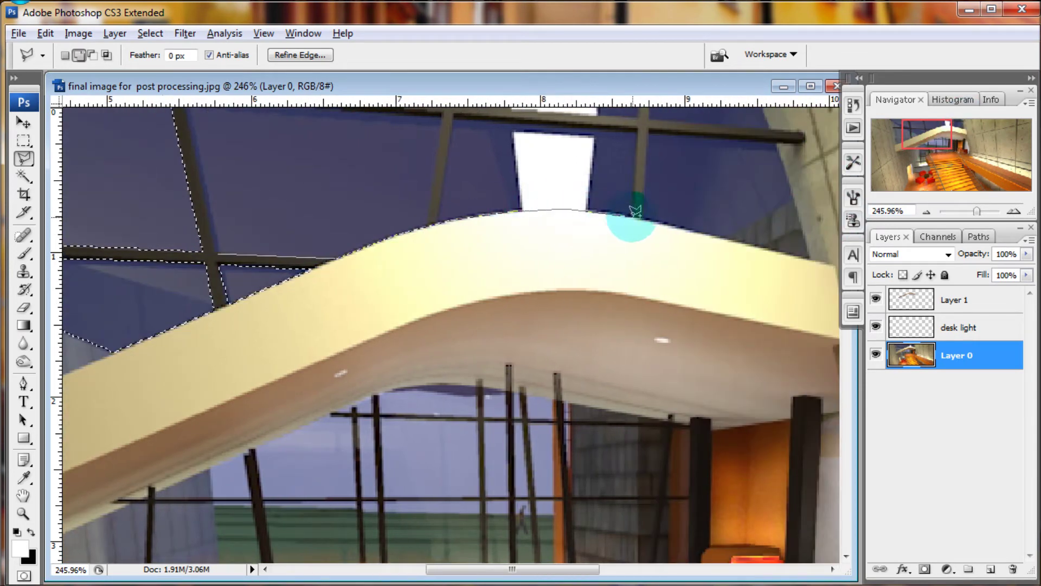
left_click(231, 101)
left_click(449, 234)
left_click(442, 103)
double_click(434, 226)
- Add the right window panel and remaining sky areas to the selection
left_click(645, 218)
left_click(650, 132)
left_click(811, 259)
left_click(645, 218)
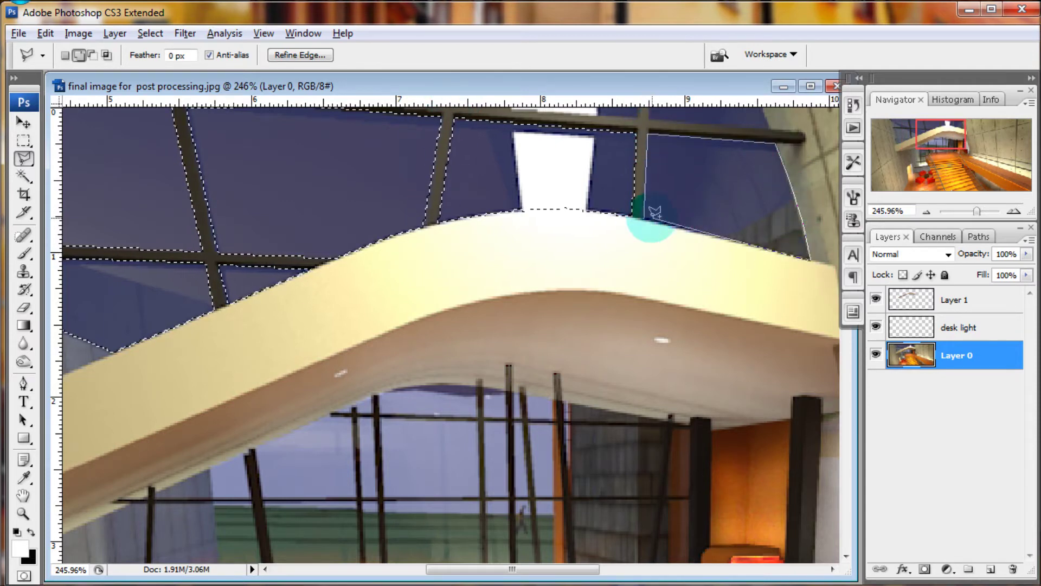
left_click(648, 118)
left_click(763, 124)
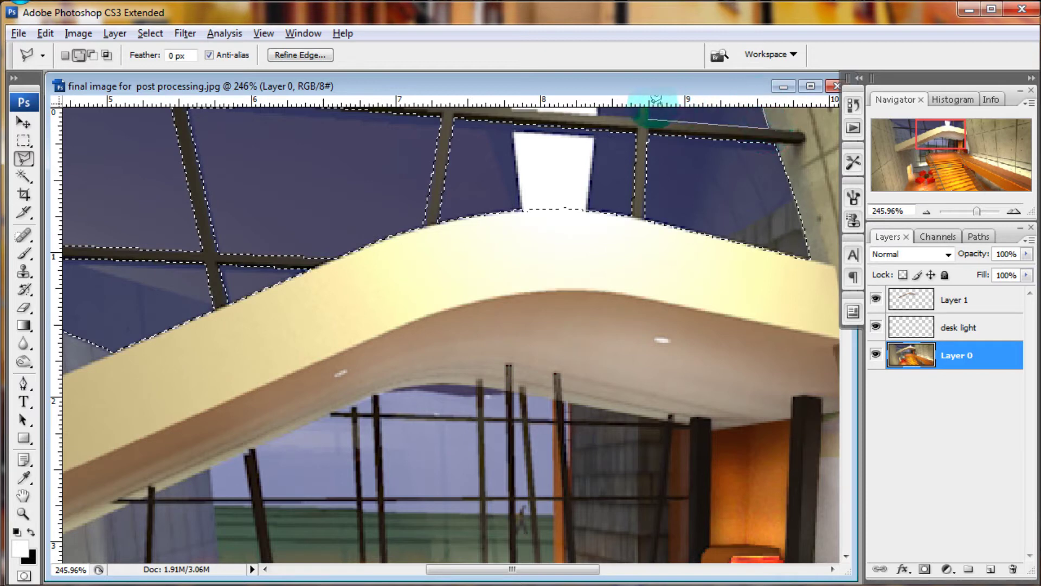
left_click(642, 103, "shift")
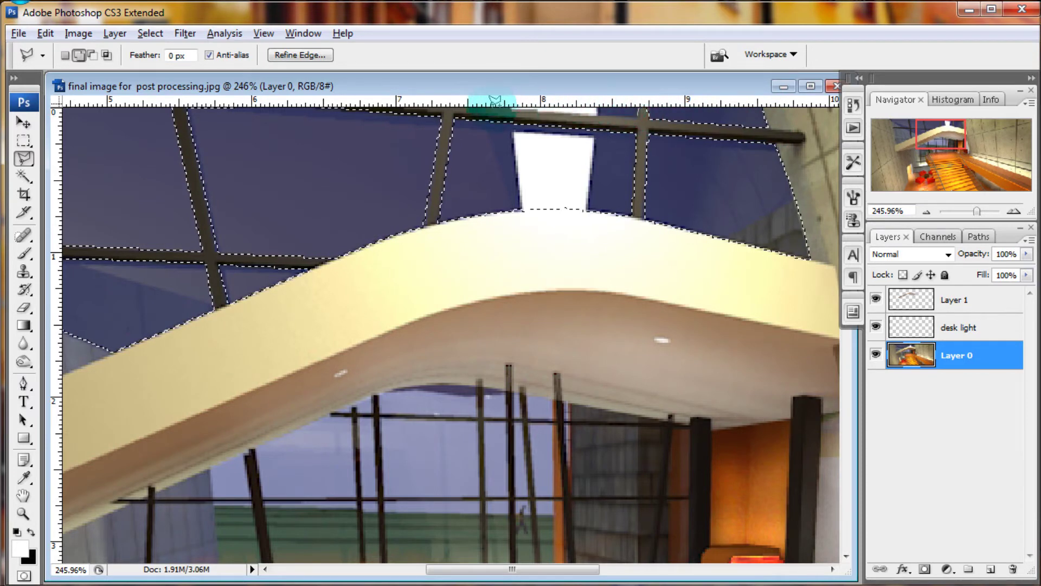
right_click(703, 195)
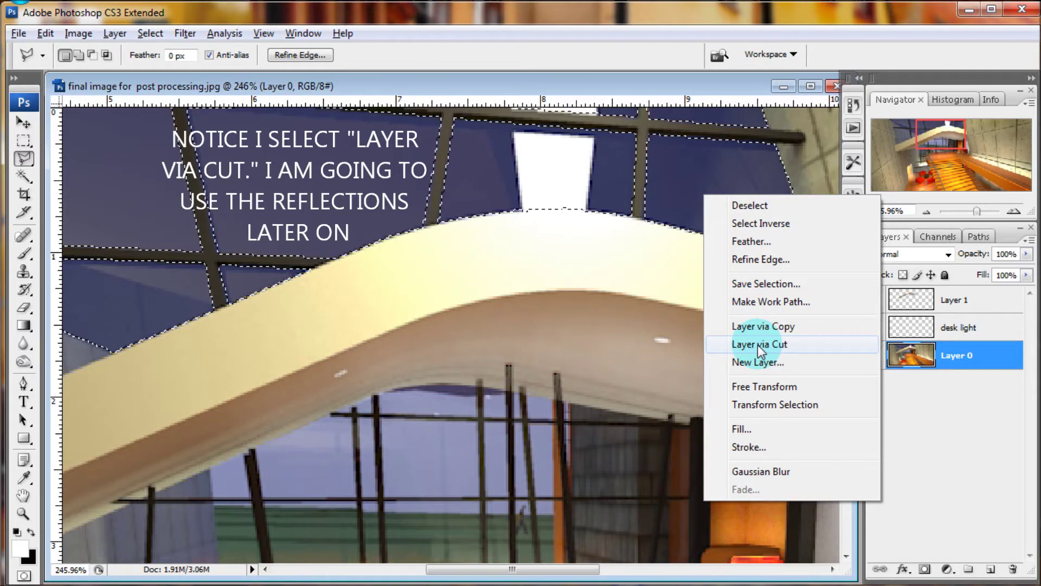
- Move the selected window sky to a new Layer 2 with Layer via Cut and hide that layer
left_click(759, 345)
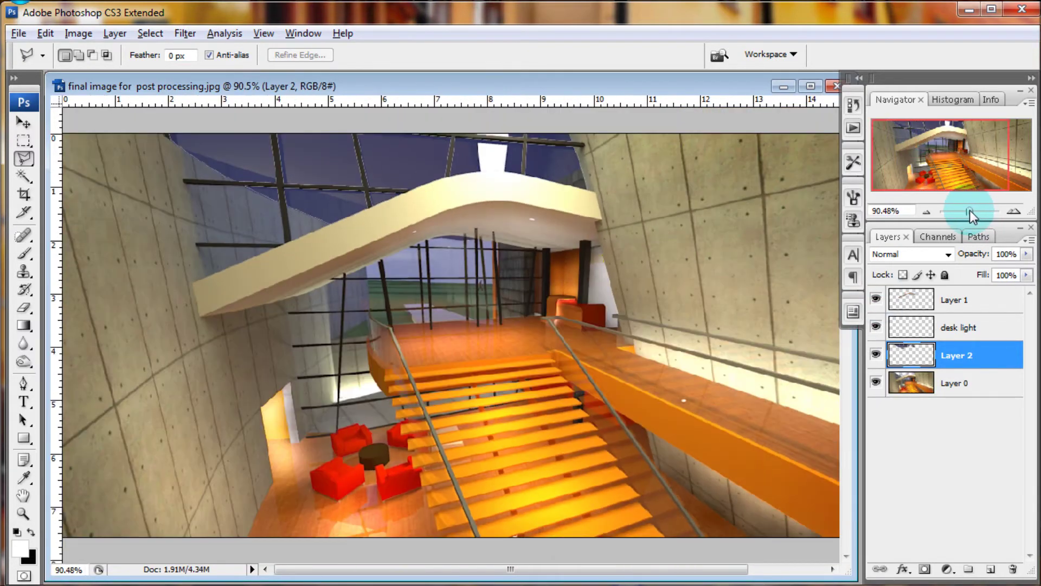
left_click_drag(976, 212, 970, 211)
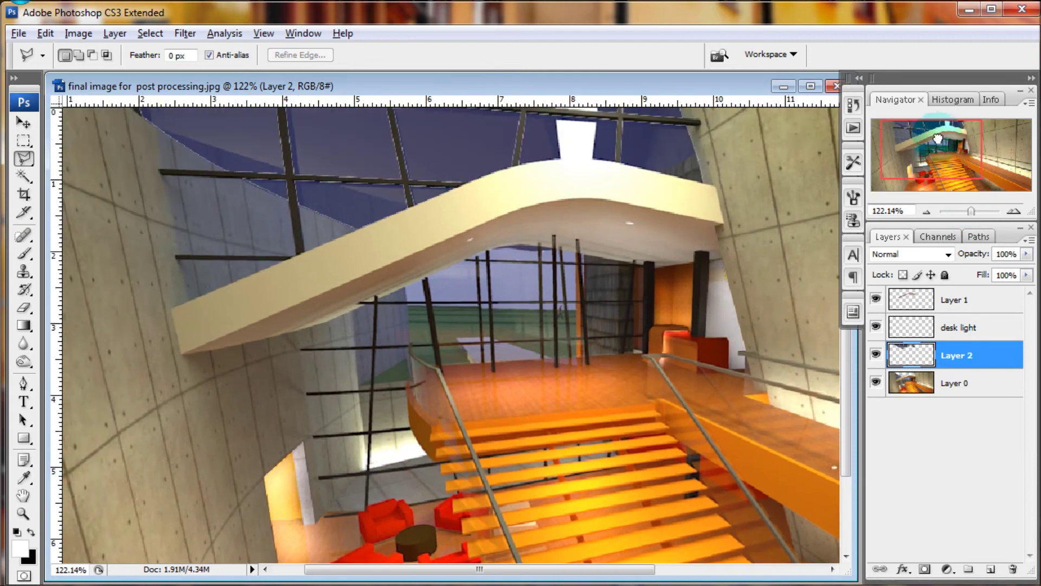
left_click(876, 354)
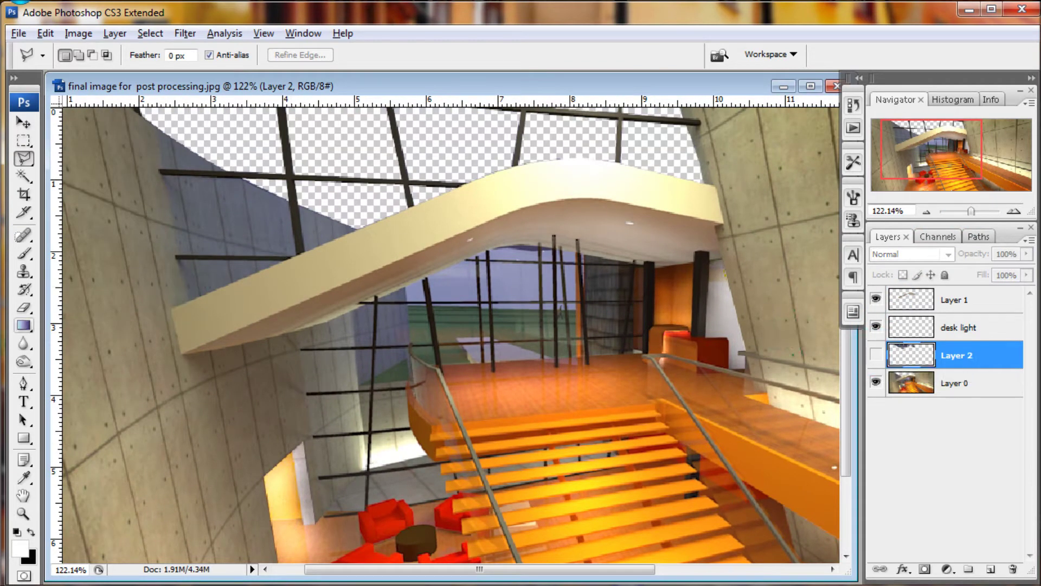
left_click(405, 421)
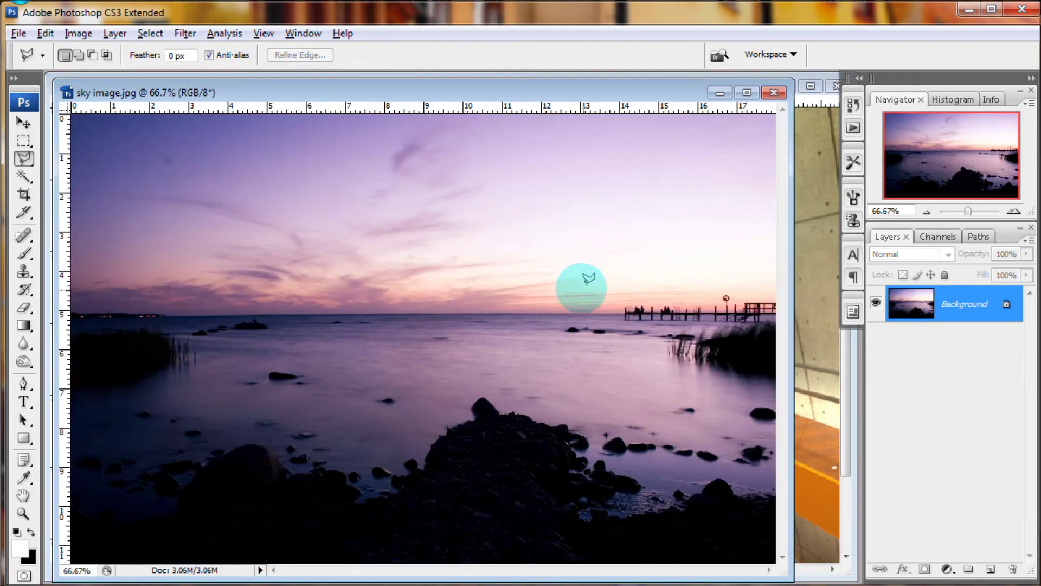
- Drag sky image.jpg into the render as Layer 3, placed below Layer 2
left_click_drag(484, 92, 510, 90)
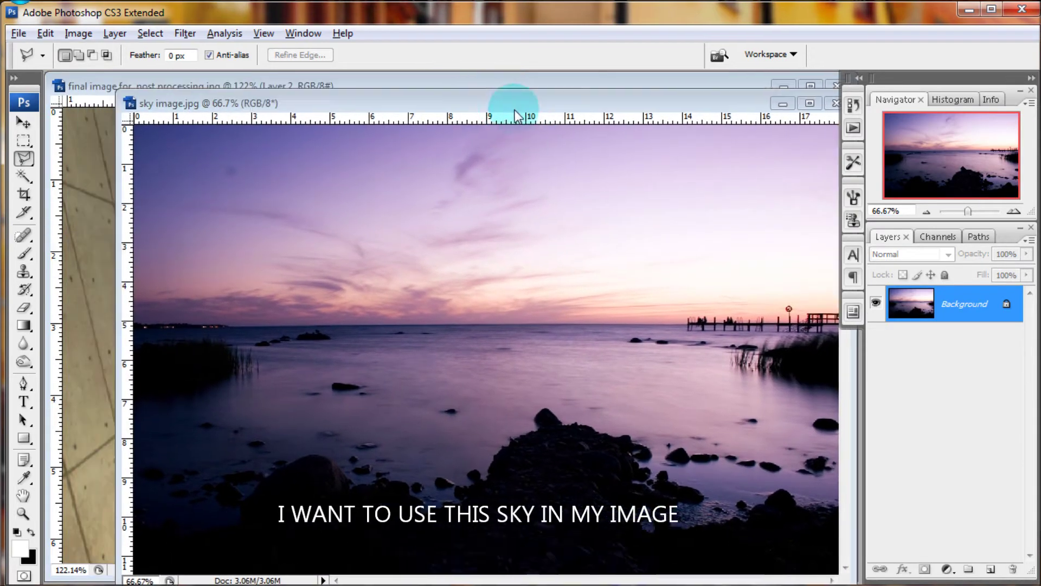
left_click_drag(509, 90, 657, 128)
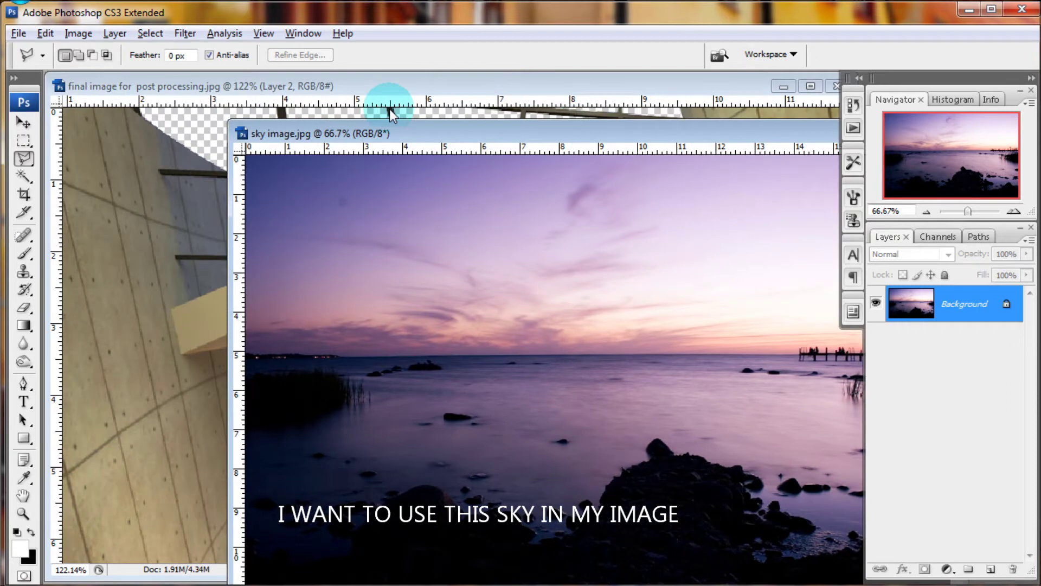
left_click(59, 125)
left_click(23, 123)
left_click_drag(267, 205, 209, 162)
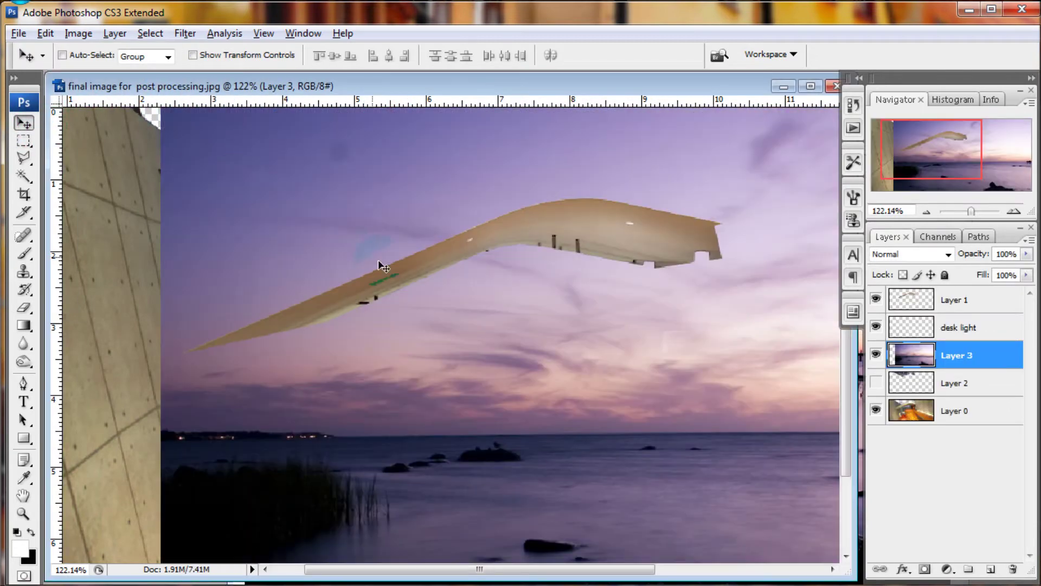
left_click(918, 412)
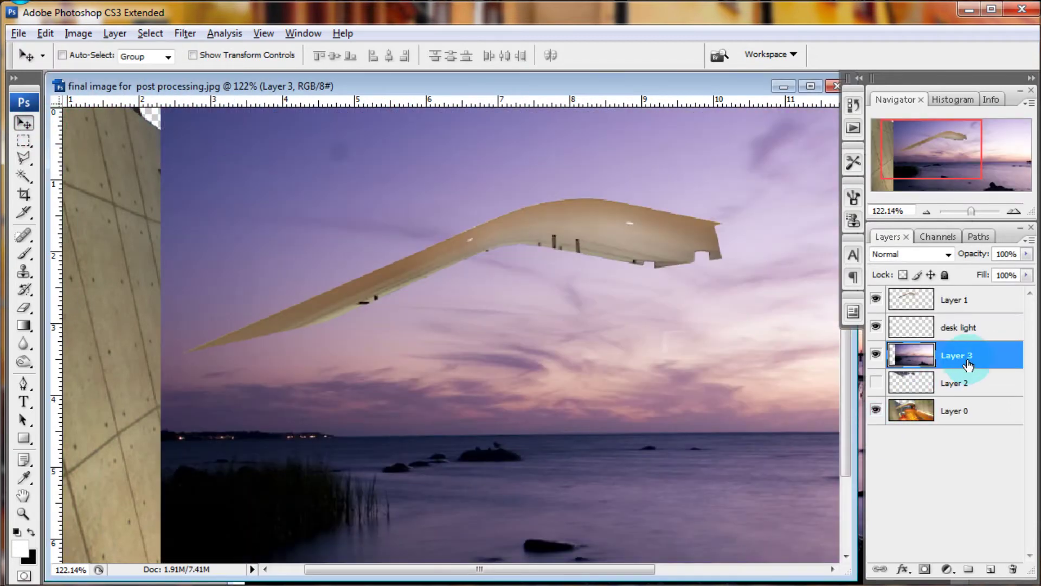
left_click_drag(968, 367, 958, 399)
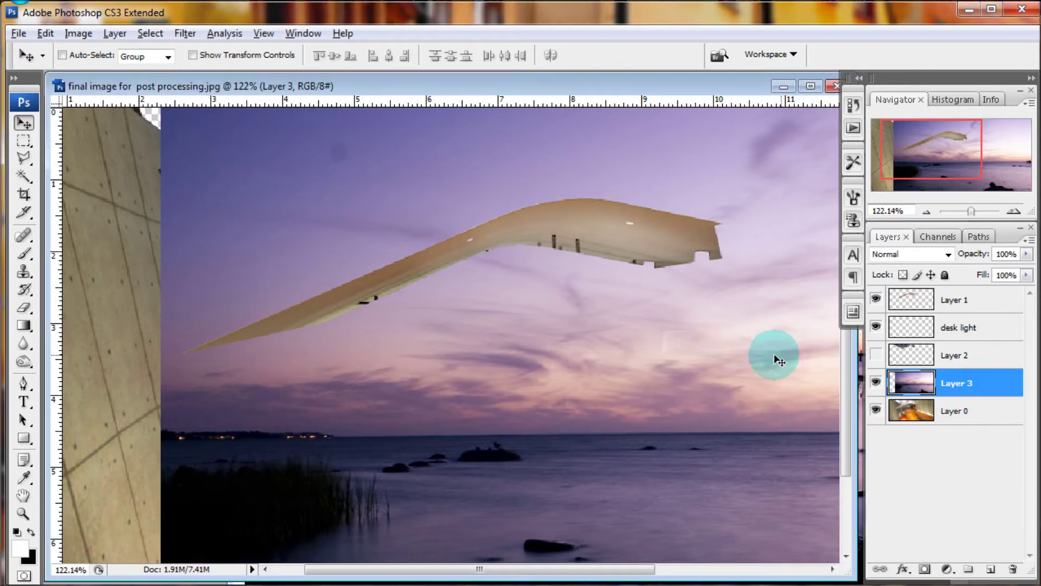
left_click_drag(640, 371, 530, 347)
left_click_drag(970, 216, 968, 216)
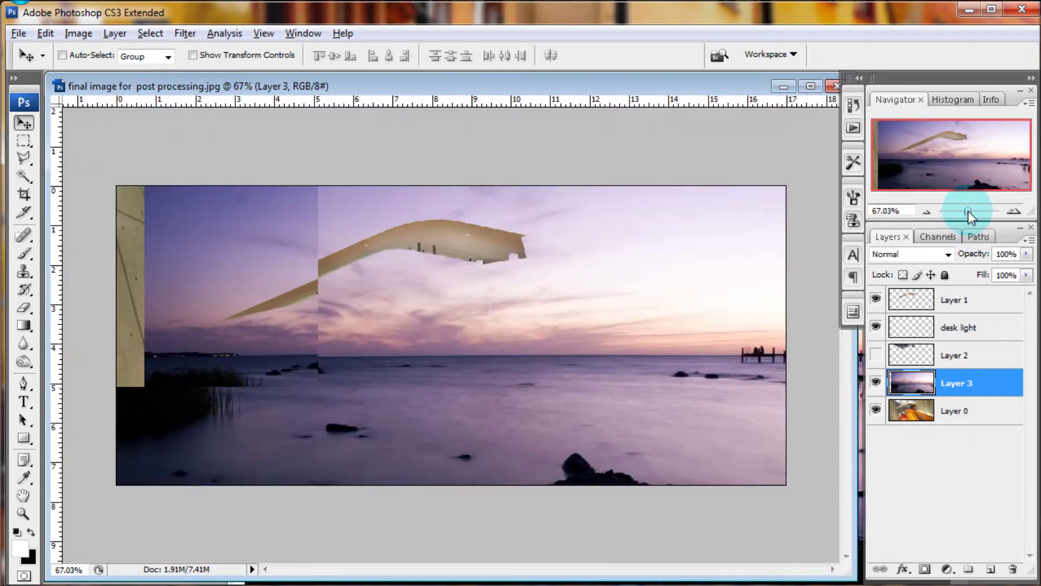
- Free-transform the sunset sky down to about 64% and commit it
key("ctrl+t")
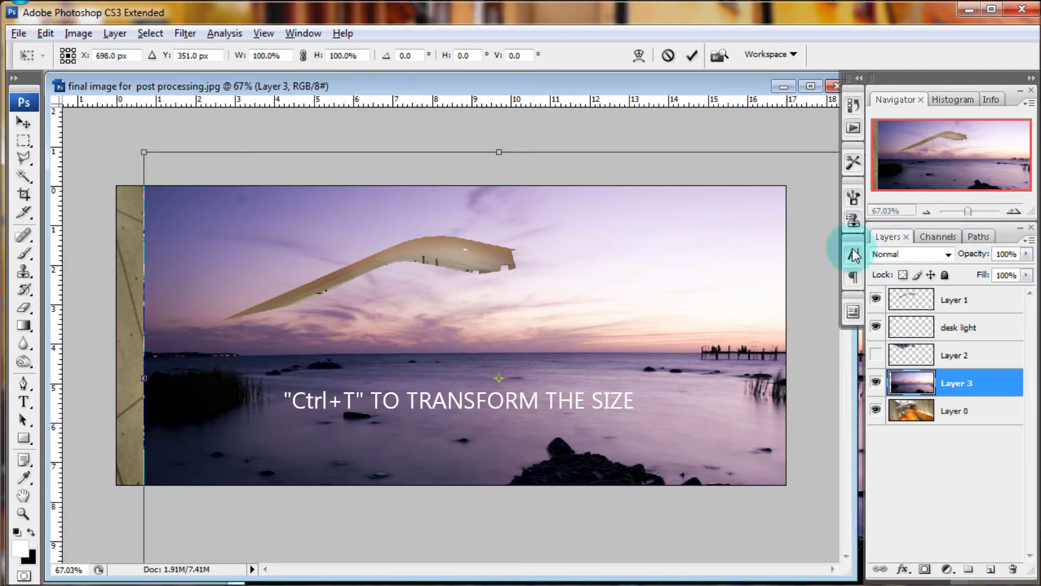
left_click_drag(142, 153, 318, 263)
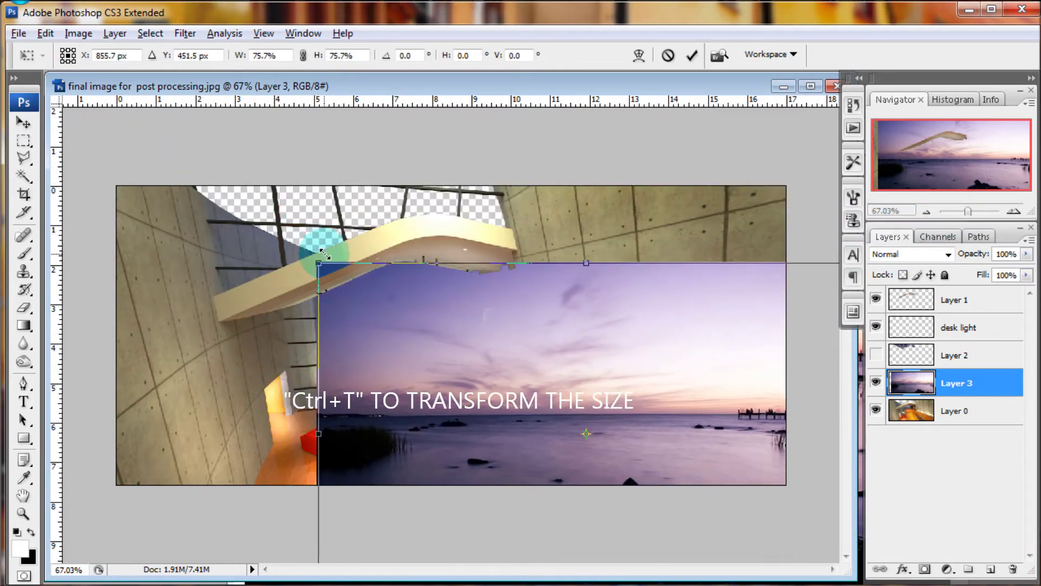
left_click_drag(459, 349, 343, 258)
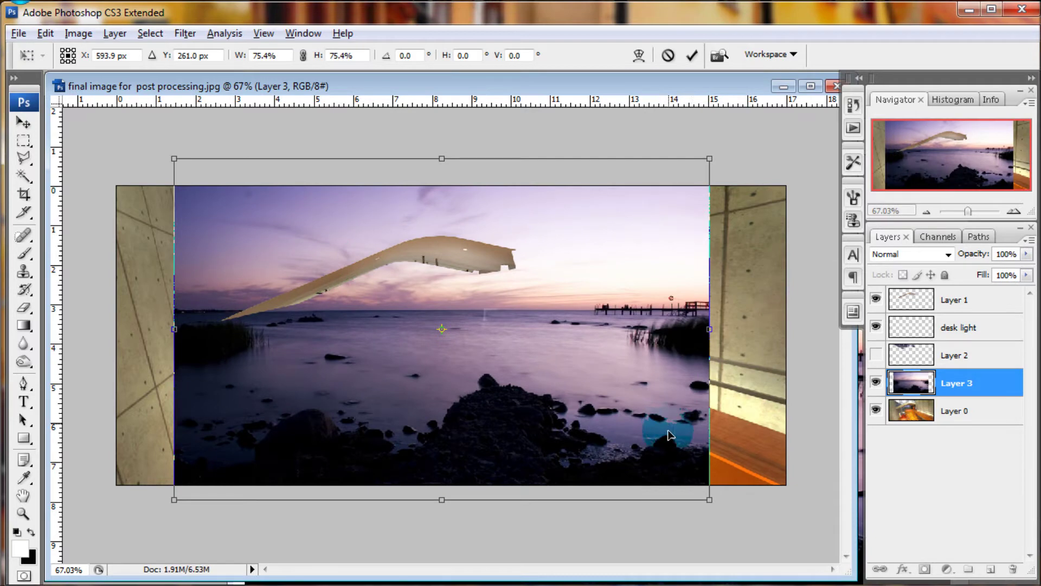
left_click_drag(706, 499, 630, 448)
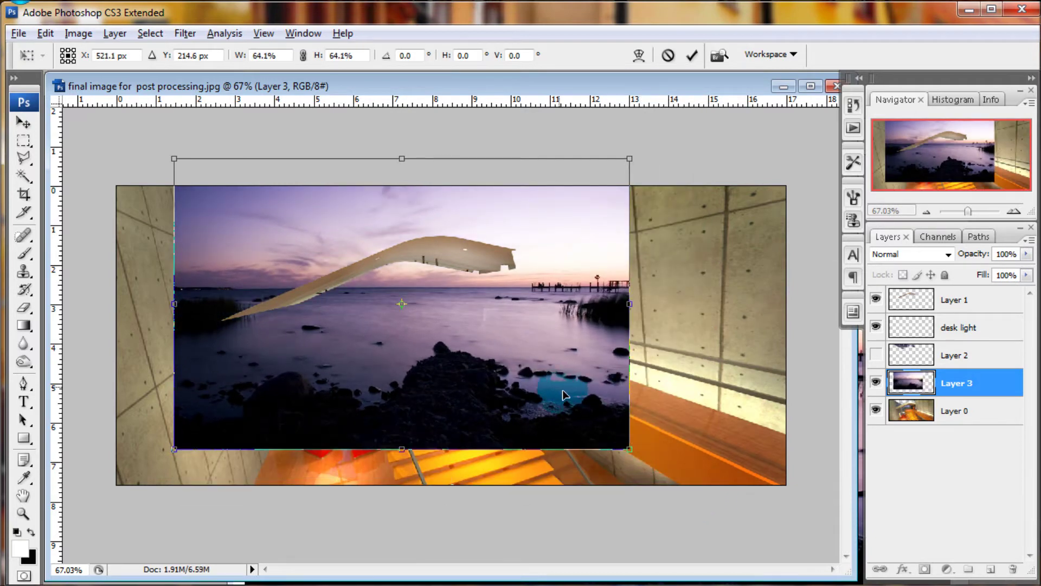
left_click_drag(559, 391, 568, 405)
left_click(692, 54)
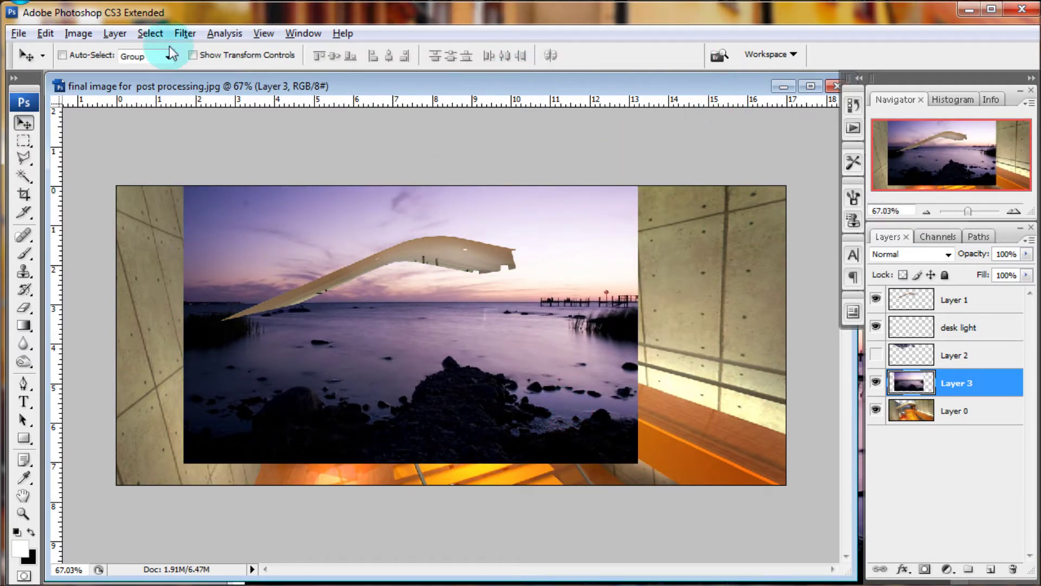
- Apply Hue/Saturation (Hue -24, Saturation about +27, Lightness -14), then move the sky beneath Layer 0
left_click(78, 33)
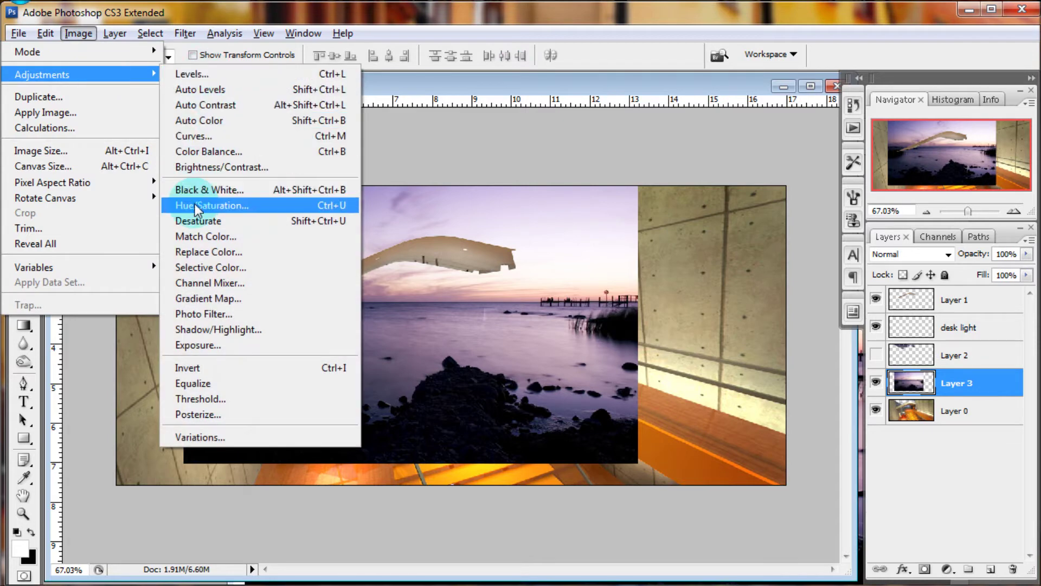
mouse_move(43, 74)
left_click(194, 205)
left_click_drag(652, 465, 642, 464)
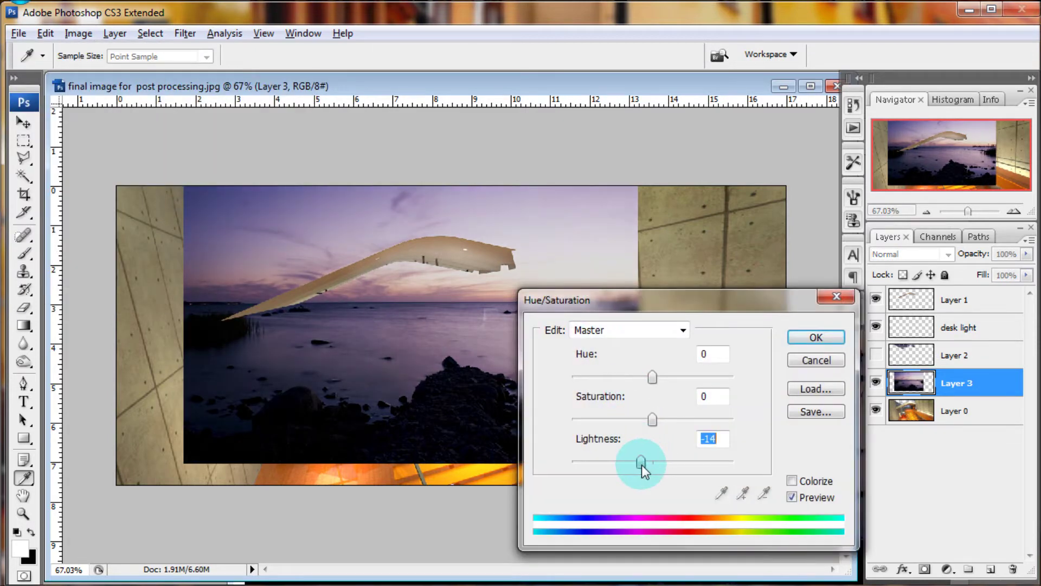
left_click_drag(652, 382, 634, 383)
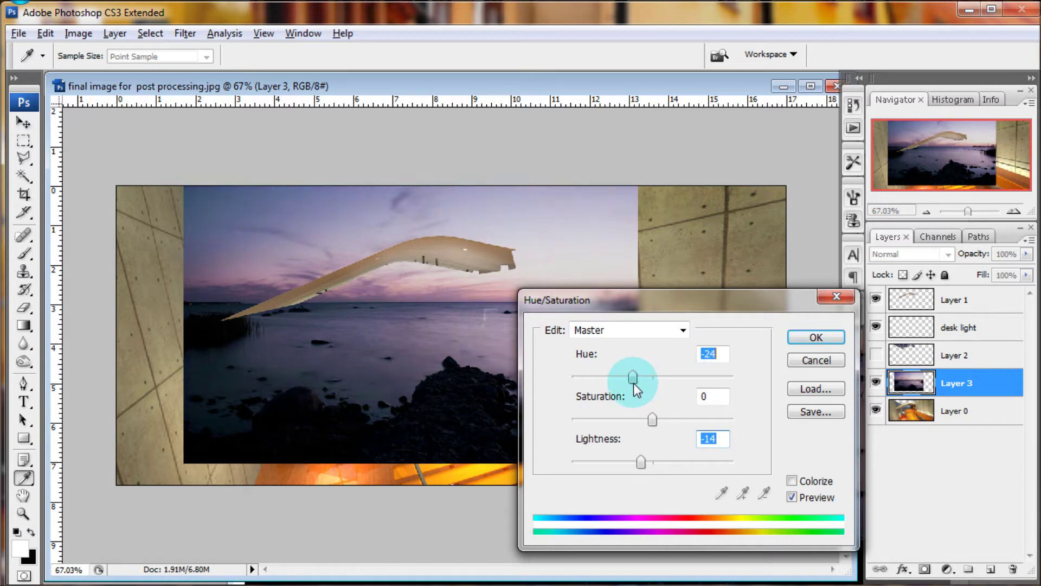
left_click_drag(652, 420, 676, 422)
left_click(817, 337)
left_click(818, 337)
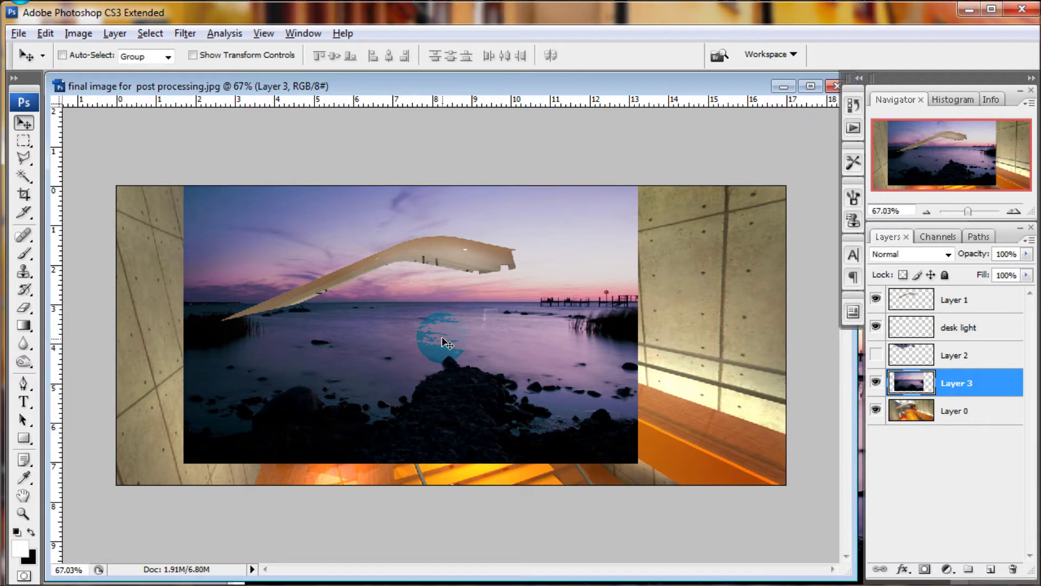
left_click_drag(448, 339, 447, 350)
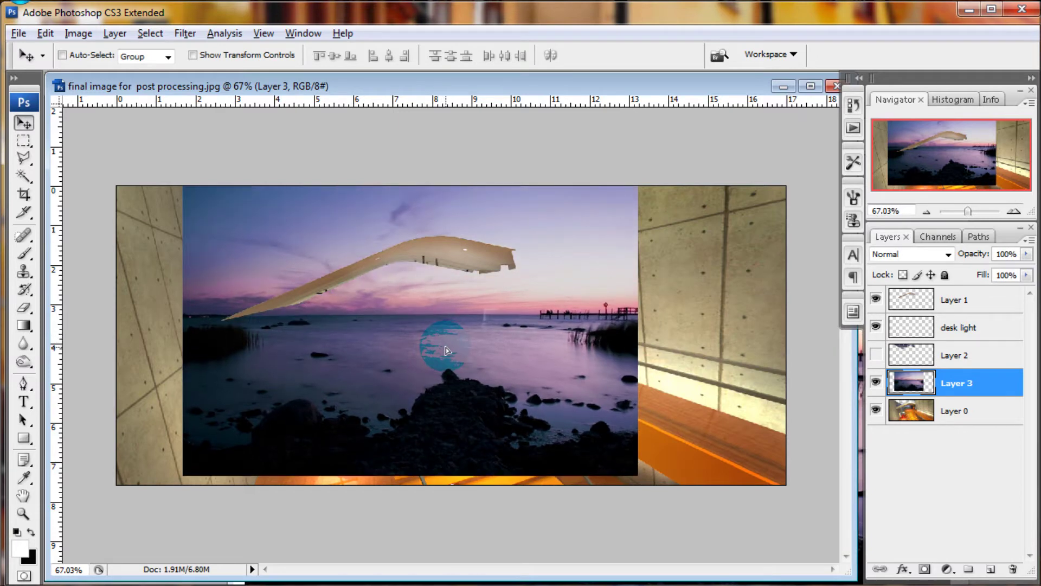
left_click_drag(900, 382, 976, 424)
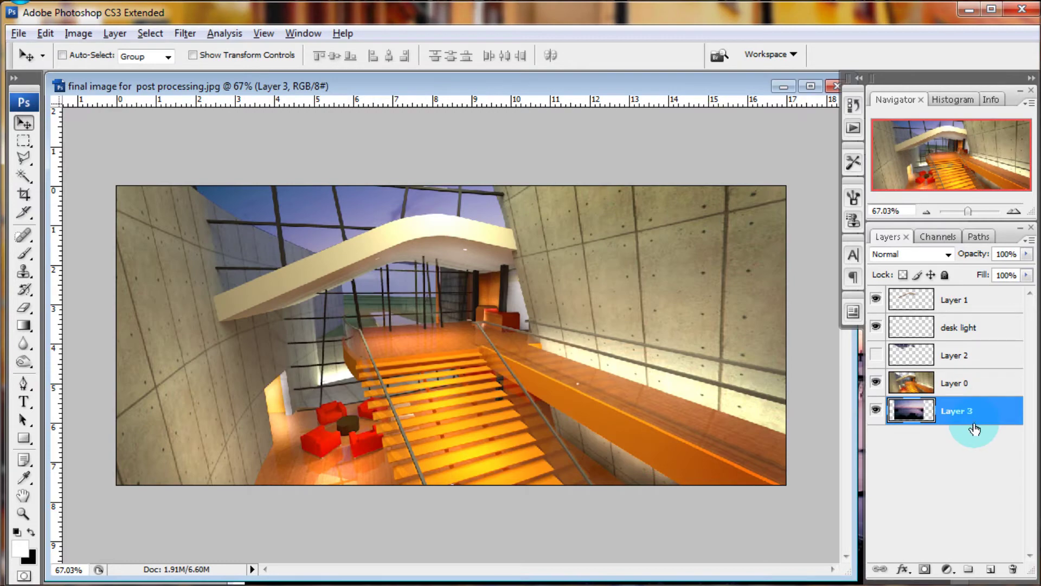
- Make Layer 0 active with the Polygonal Lasso, zoomed to about 426% on the far windows
key("o")
left_click_drag(969, 211, 979, 211)
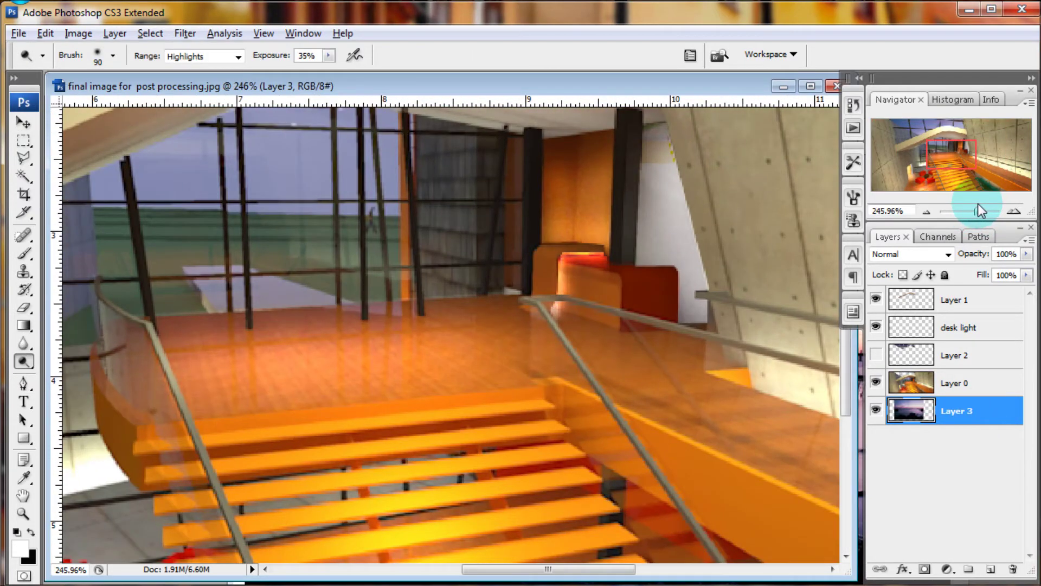
left_click_drag(952, 155, 935, 145)
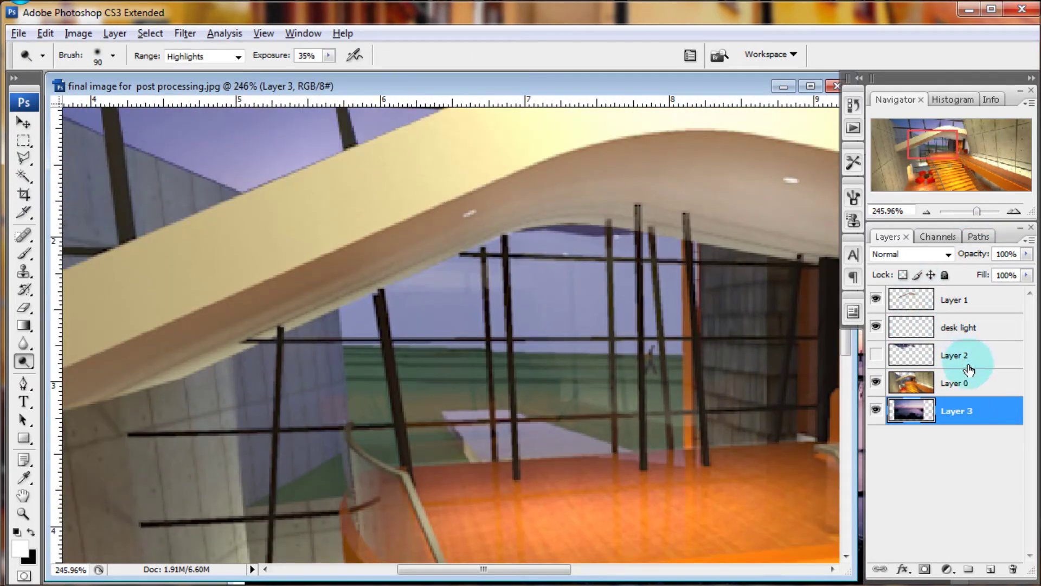
left_click(968, 382)
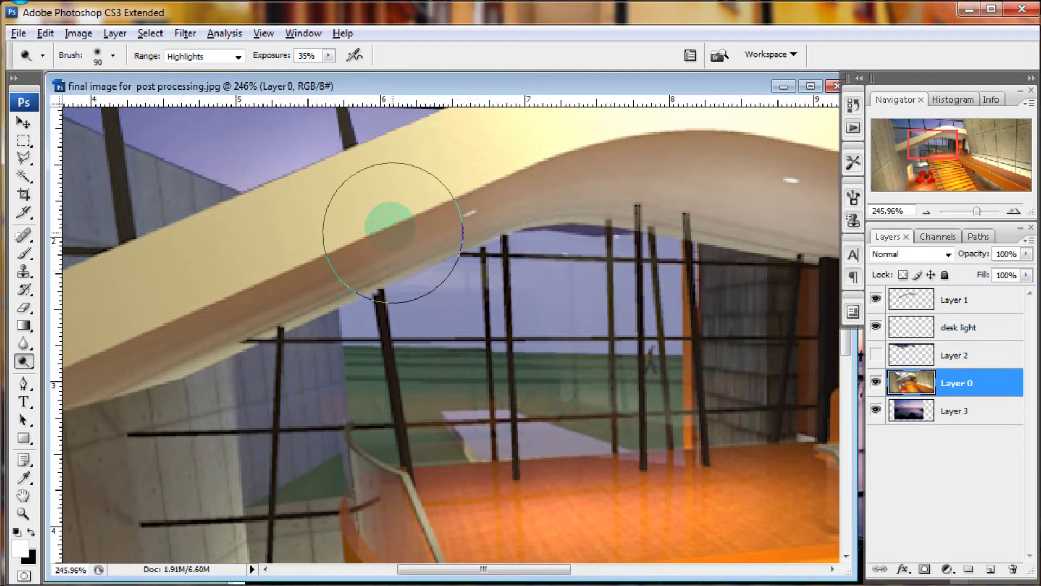
left_click(26, 158)
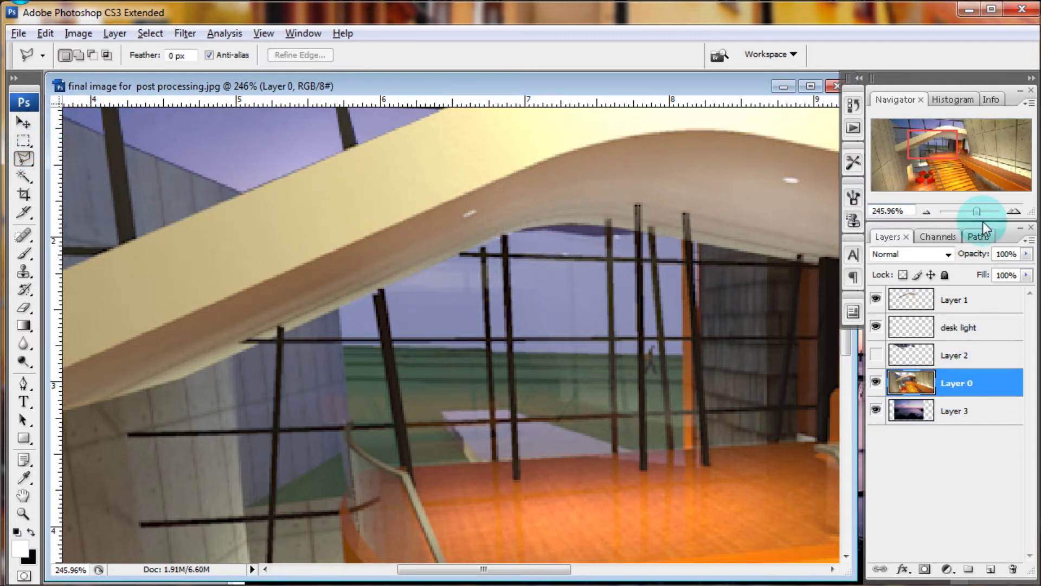
left_click(982, 212)
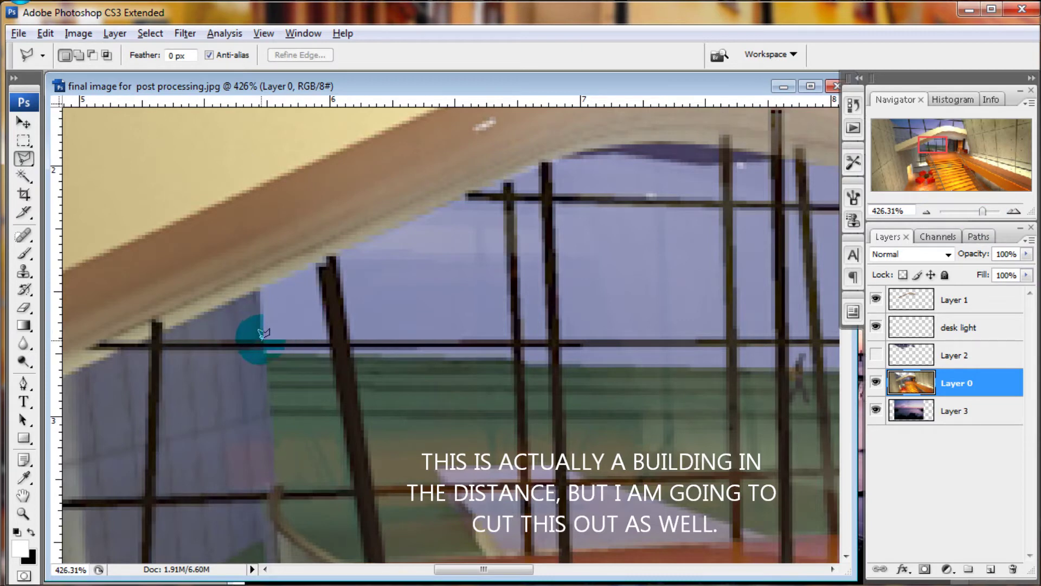
- Outline the first sky pane under the soffit and the strip beside the vertical bar
left_click(326, 340)
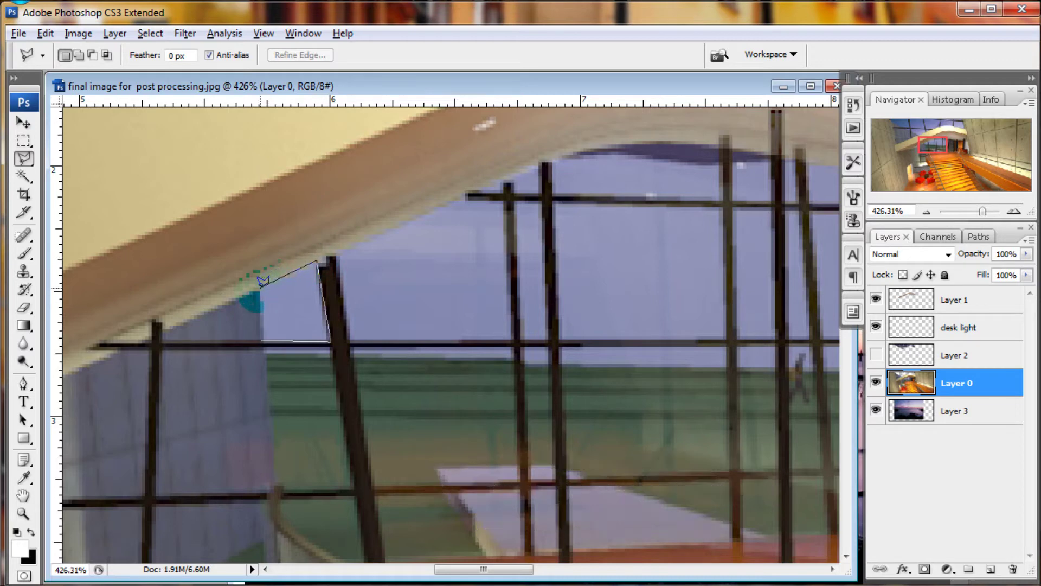
left_click(261, 281)
left_click(337, 257, "shift")
left_click(514, 342)
left_click(510, 200)
double_click(453, 201)
left_click(545, 166)
left_click(514, 172)
double_click(516, 172)
left_click(551, 179, "shift")
- Add the arched sky, the large pane below the crossbar and the right-hand panes to the selection
left_click(720, 198)
left_click(724, 142)
double_click(554, 163)
left_click(555, 205, "shift")
left_click(724, 339)
double_click(721, 205)
left_click(734, 209, "shift")
left_click(738, 337)
left_click(776, 335)
double_click(773, 209)
left_click(733, 201, "shift")
double_click(771, 154)
- Add the thin sky strip below the crossbar, extended further right, to the selection
left_click(353, 356, "shift")
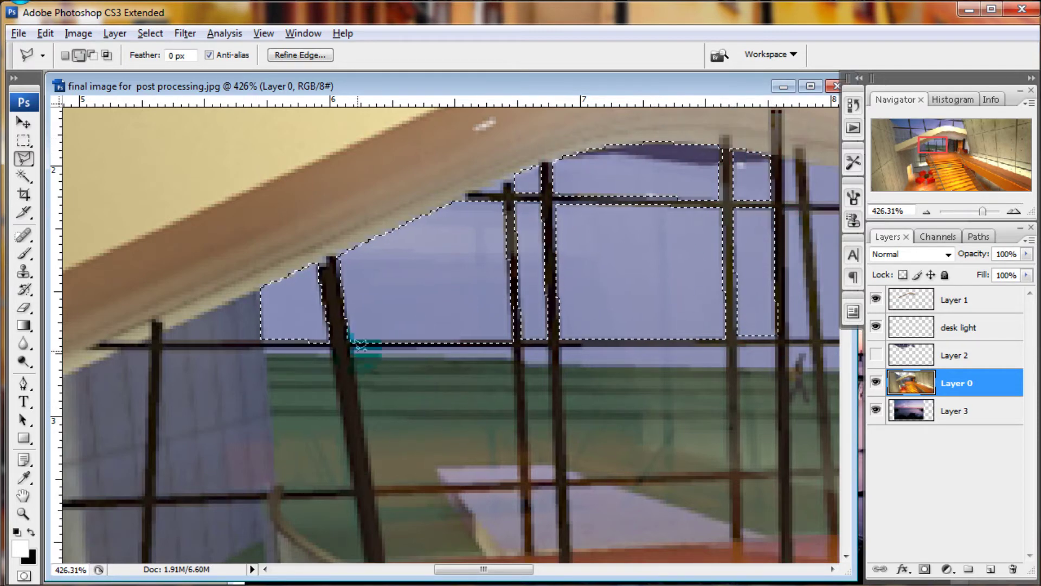
left_click(514, 358)
left_click(263, 342)
double_click(265, 356)
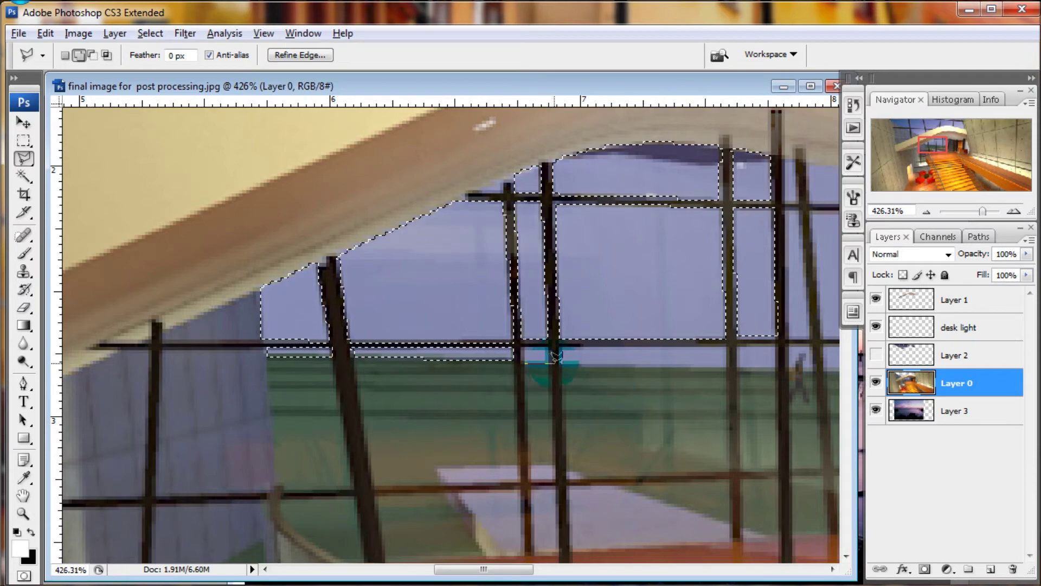
left_click(729, 369)
left_click(777, 370)
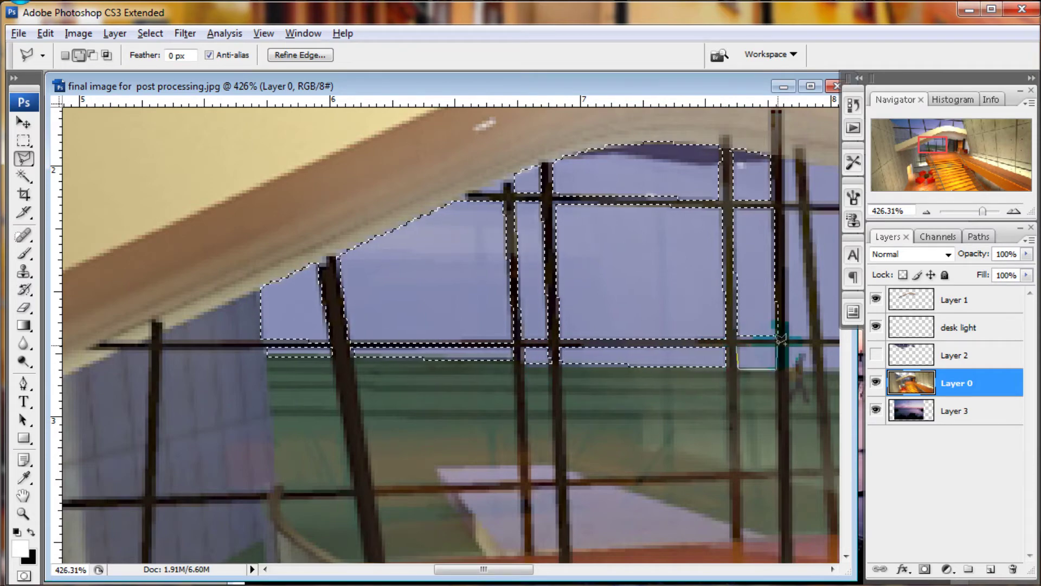
double_click(777, 348)
- Add the upper pane and the pane beside the post on the right-hand windows
left_click_drag(932, 144, 948, 142)
left_click(393, 260, "shift")
left_click(461, 266)
double_click(464, 301)
left_click(422, 310, "shift")
left_click(431, 435)
left_click(475, 436)
double_click(464, 306)
- Add the last pane at the post to the selection and zoom out to the whole scene
scroll(442, 401, "down", 3)
left_click(438, 292)
double_click(418, 295)
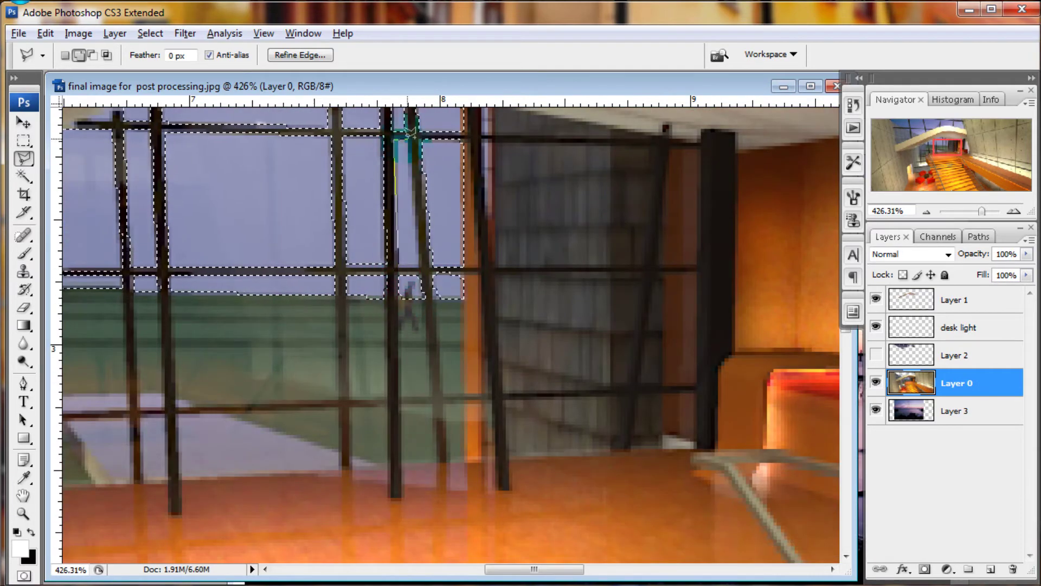
left_click_drag(981, 211, 971, 212)
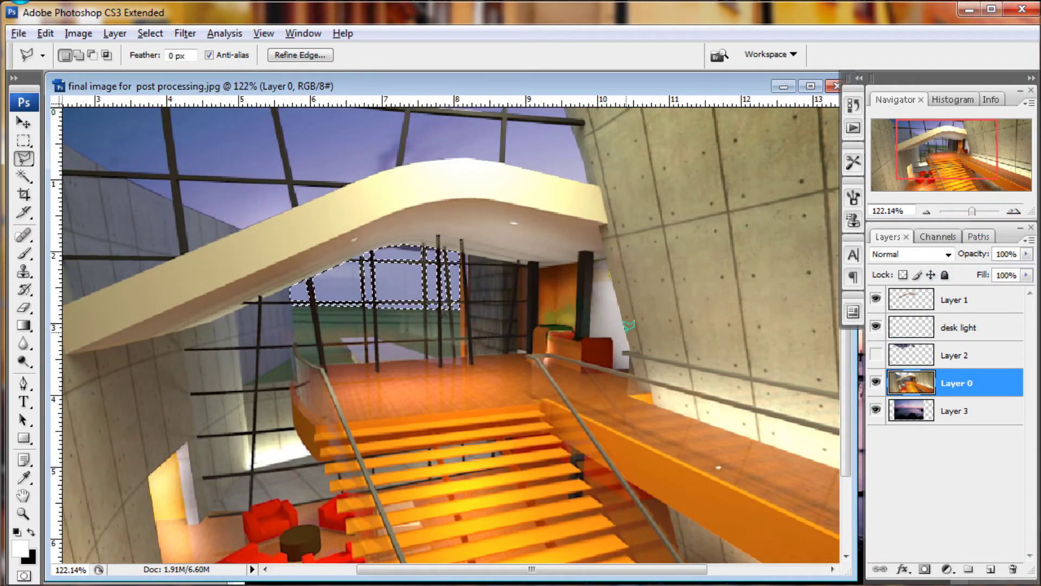
right_click(402, 284)
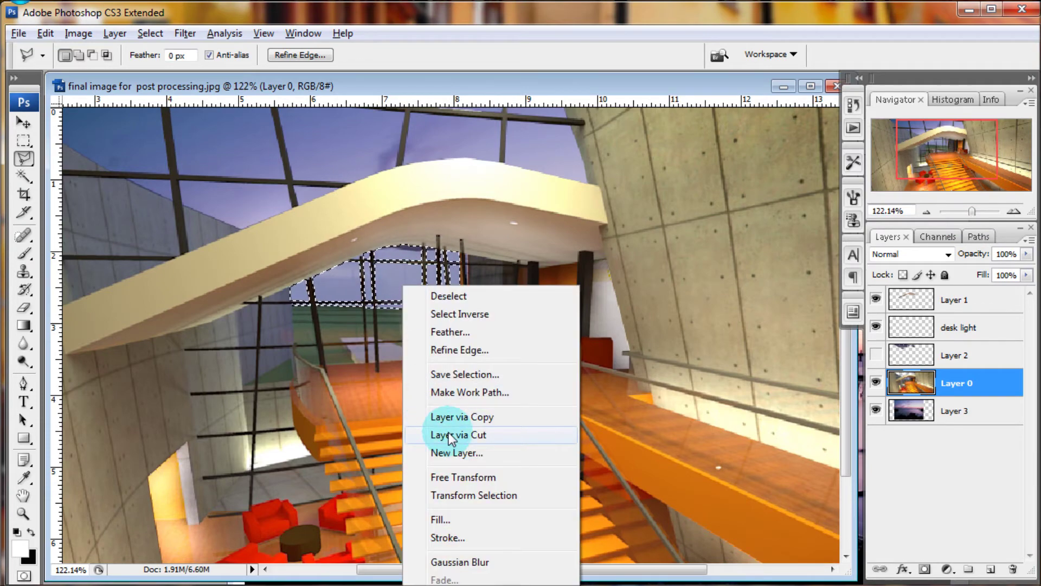
- Cut the selected glass to a new Layer 4, hide it, and turn Layer 2 back on
left_click(444, 434)
left_click(877, 384)
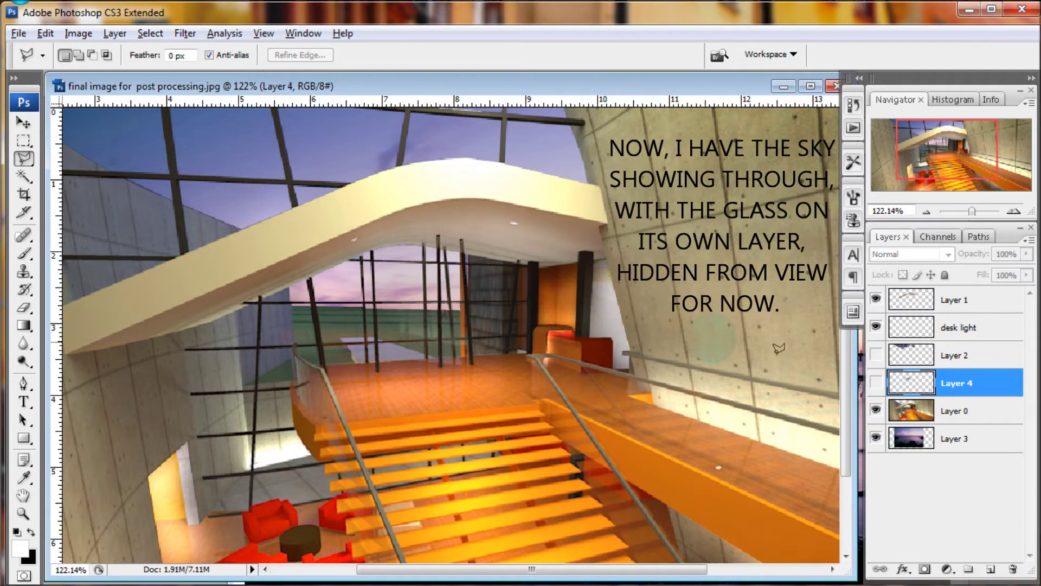
left_click(927, 211)
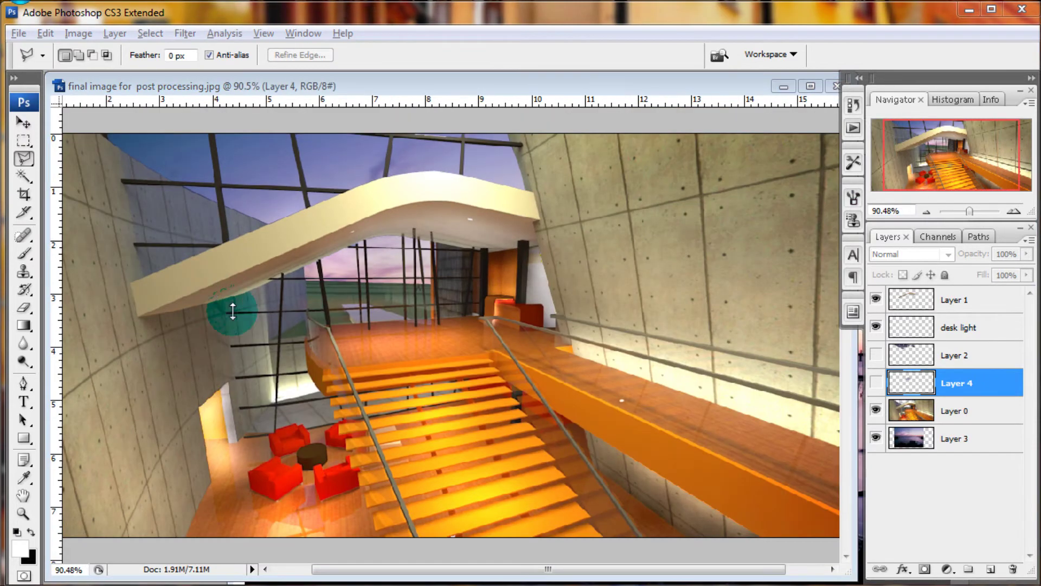
left_click(876, 355)
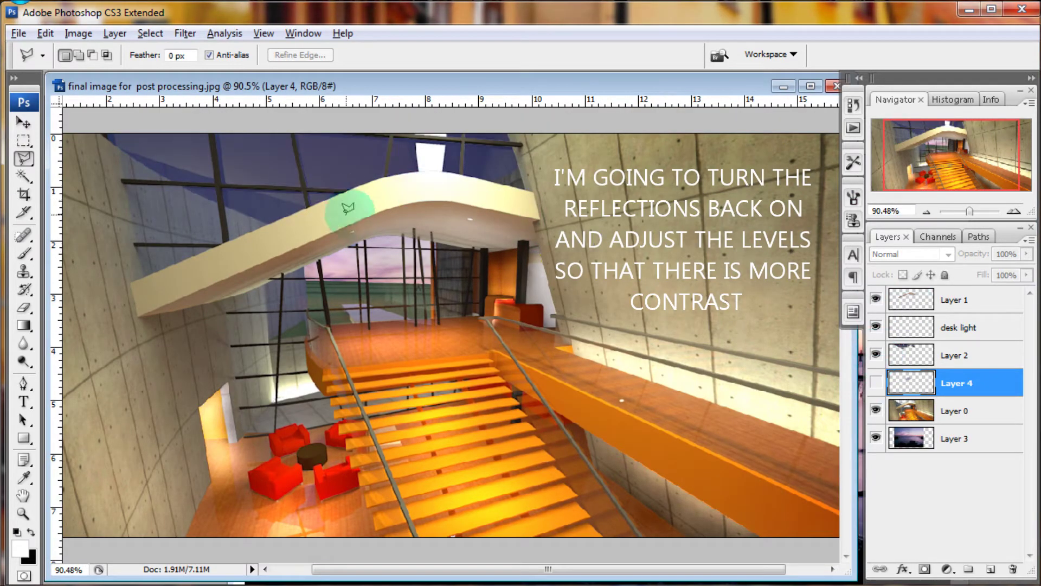
- Apply Levels to Layer 2 with the black input at 26 and white slightly lowered
left_click(79, 33)
left_click(966, 351)
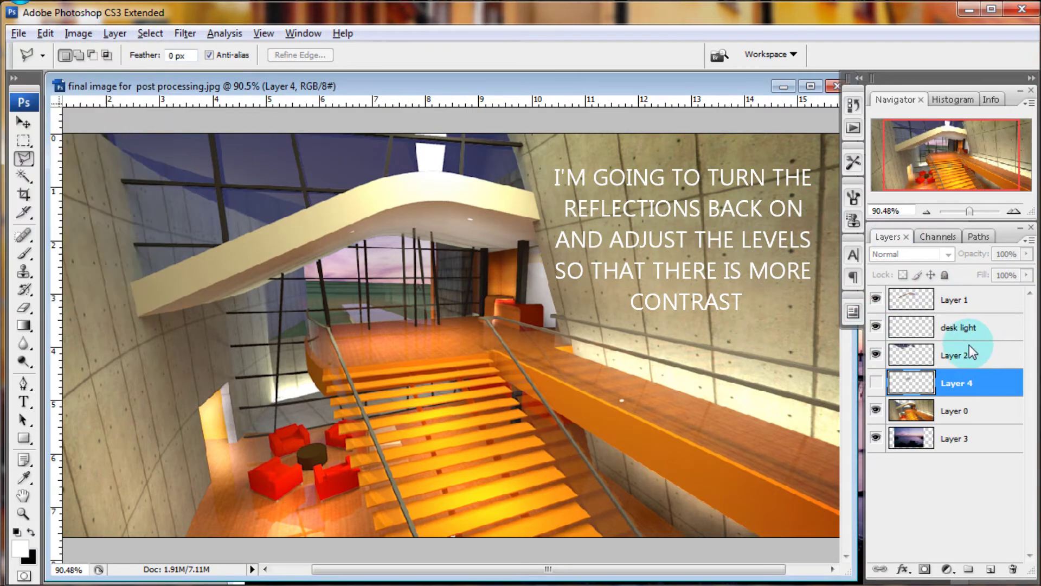
left_click(78, 33)
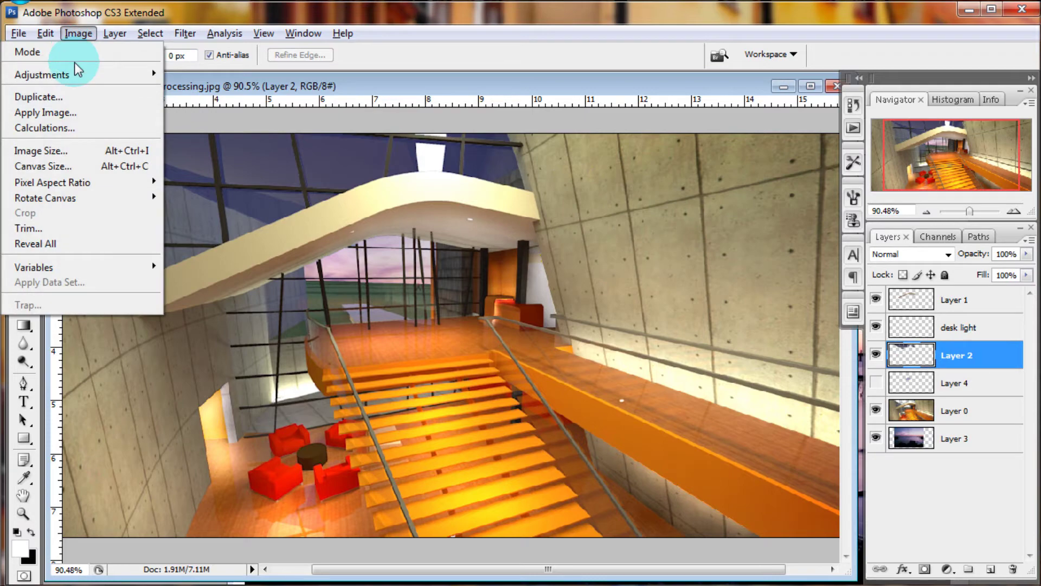
left_click(190, 74)
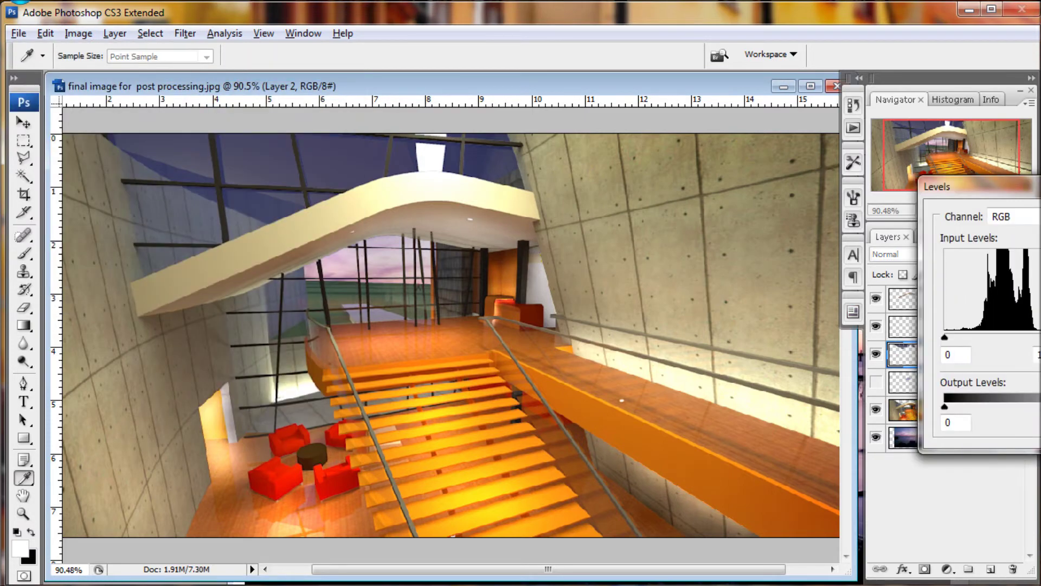
left_click(988, 337)
left_click_drag(944, 338, 964, 337)
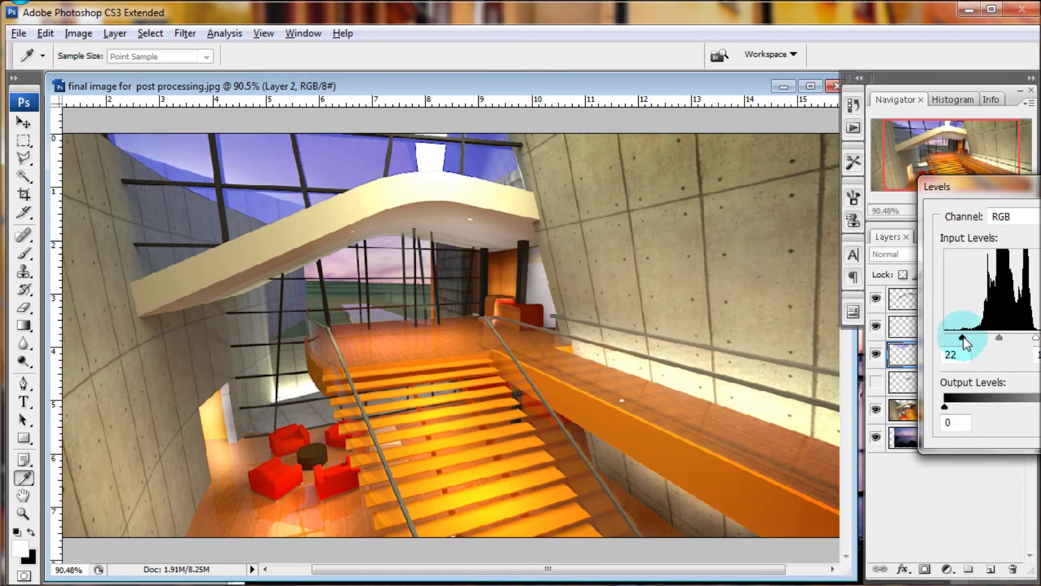
left_click_drag(1037, 346, 1034, 345)
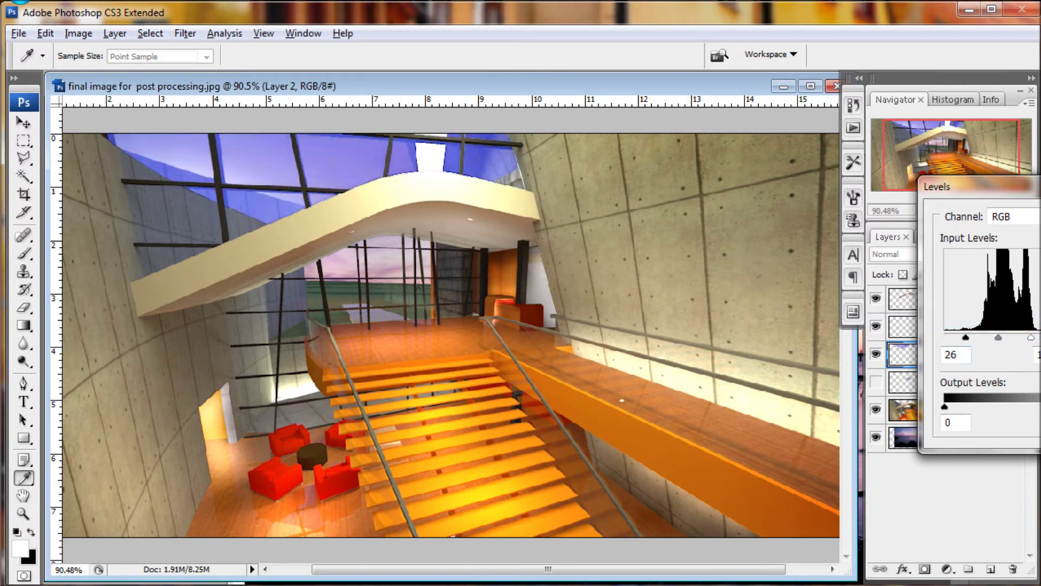
key("Return")
left_click(78, 33)
left_click(136, 79)
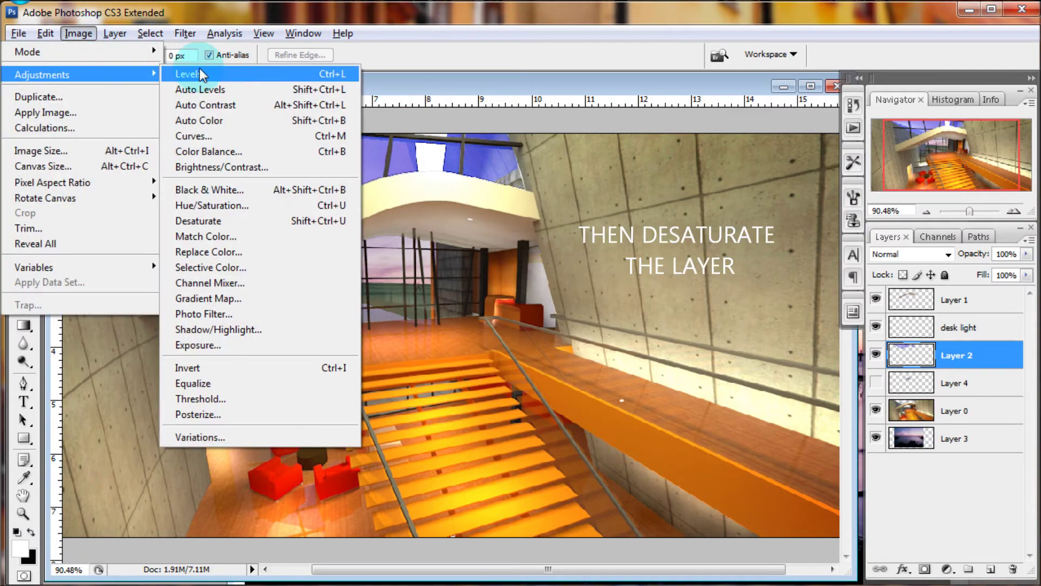
- Desaturate Layer 2 and set its blend mode to Soft Light
left_click(271, 221)
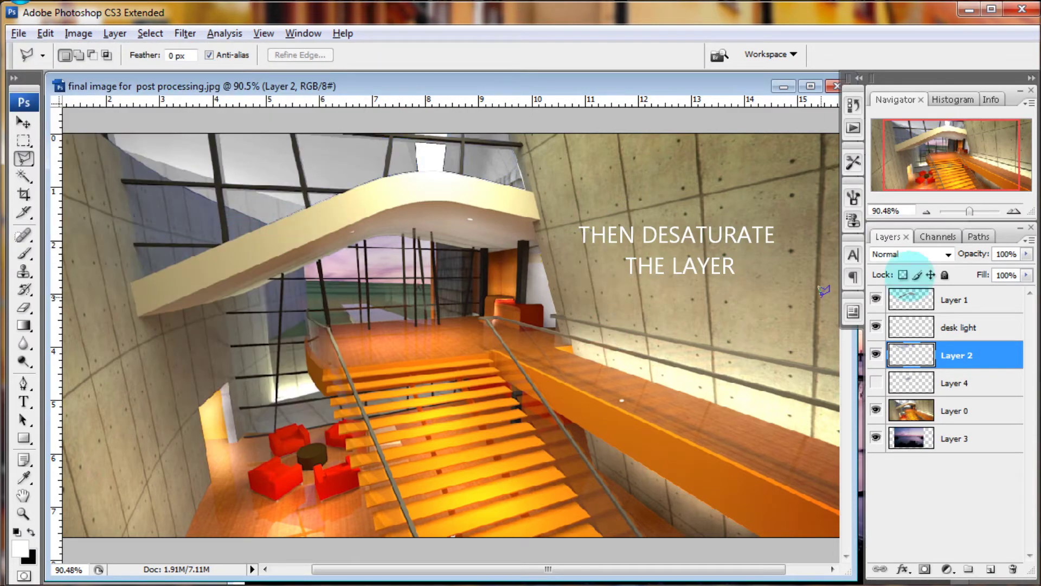
left_click(947, 254)
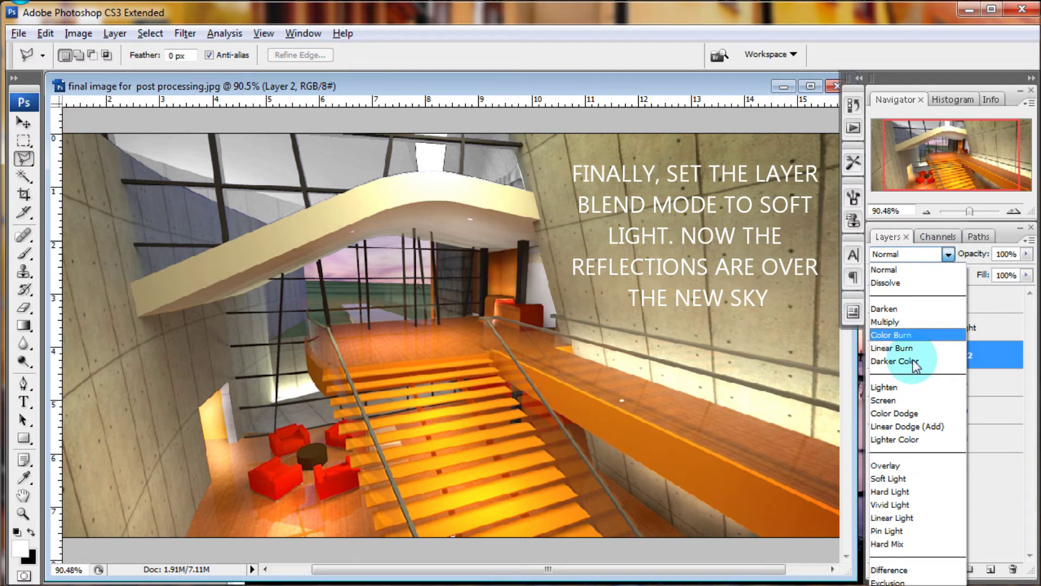
left_click(887, 479)
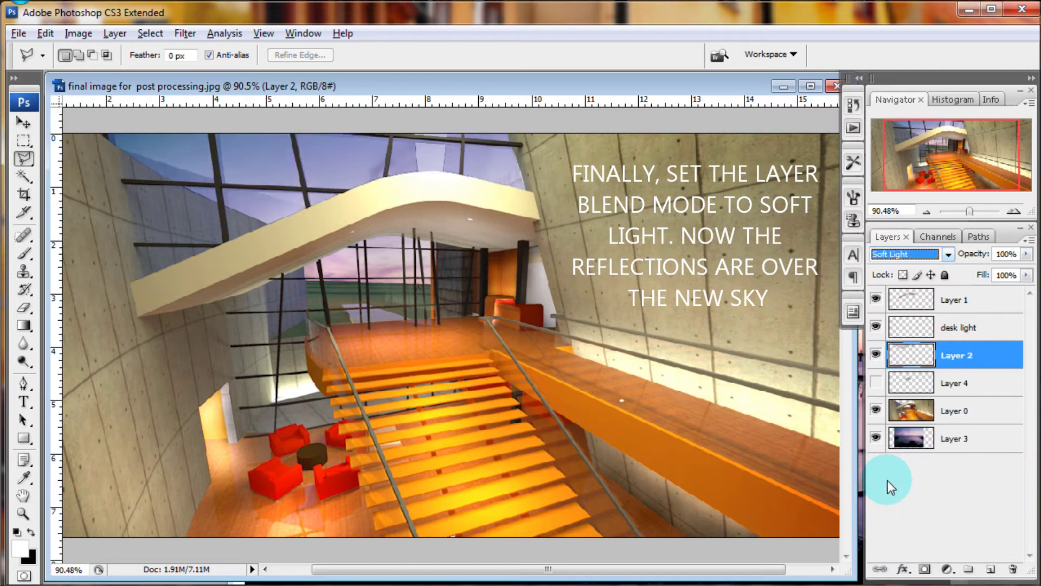
left_click(876, 355)
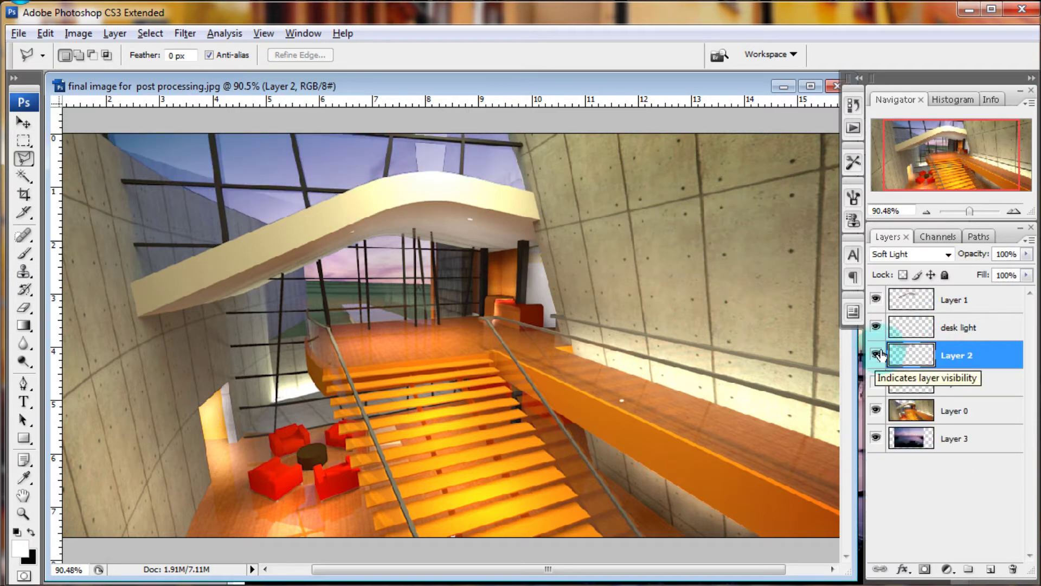
- Zoom out in the Navigator and open the tree image file
left_click(964, 213)
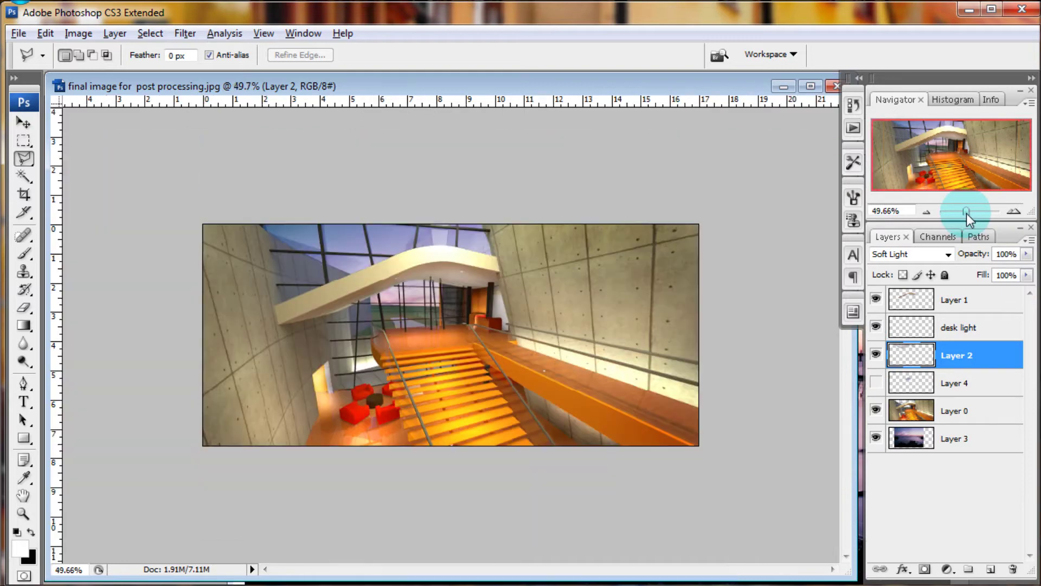
left_click_drag(965, 213, 968, 212)
left_click(40, 145)
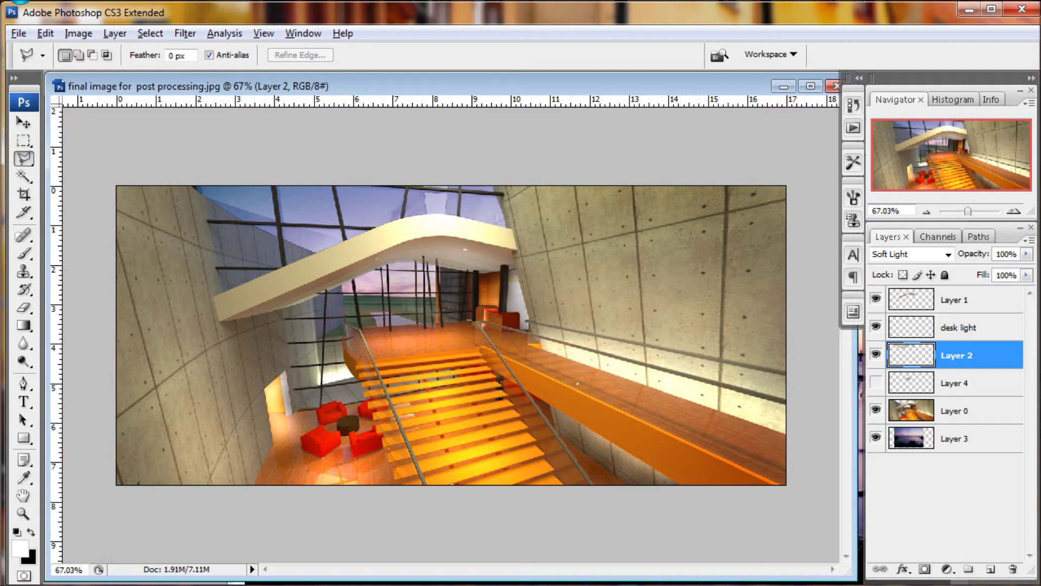
left_click(335, 358)
left_click(324, 335)
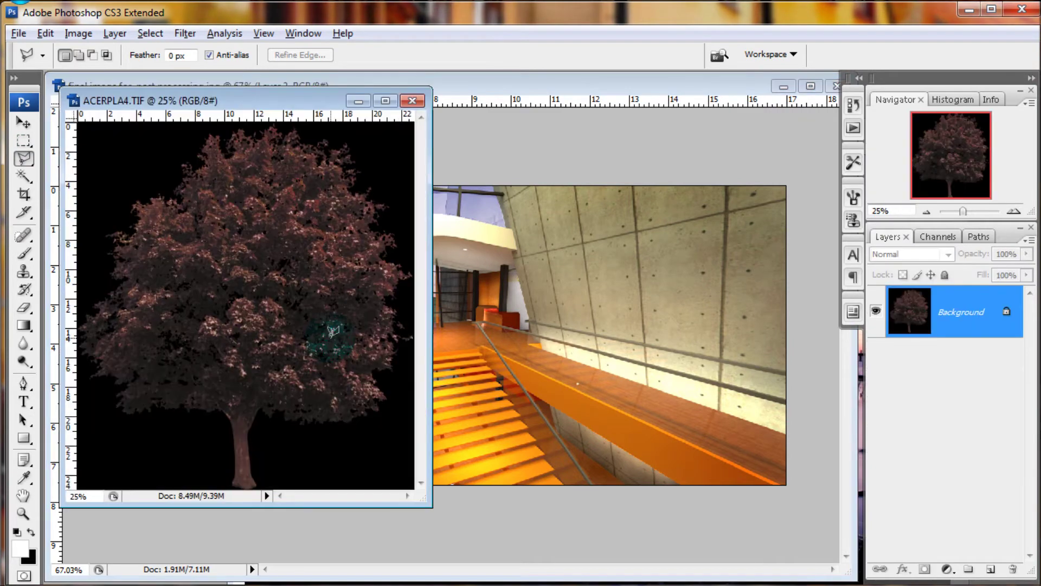
- Load the tree's saved selection and drag the tree into the staircase render as a new layer
left_click(149, 33)
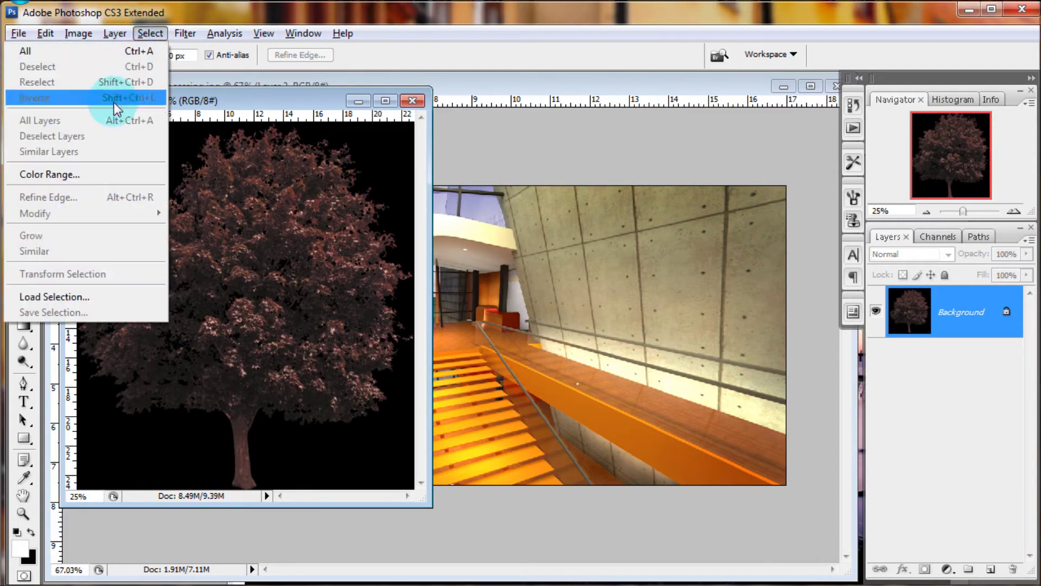
left_click(71, 296)
left_click(766, 182)
left_click(24, 122)
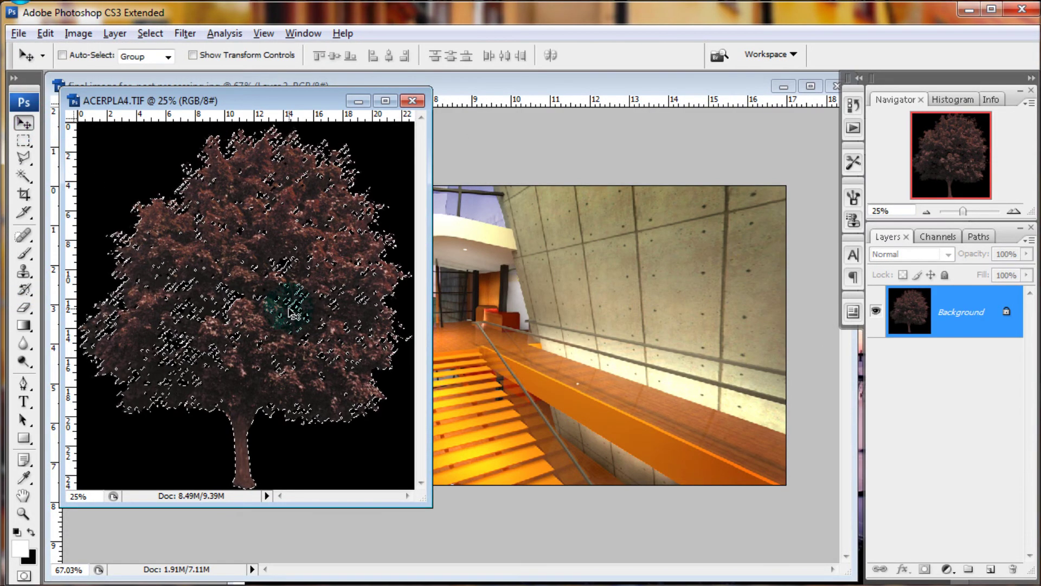
left_click_drag(293, 313, 606, 320)
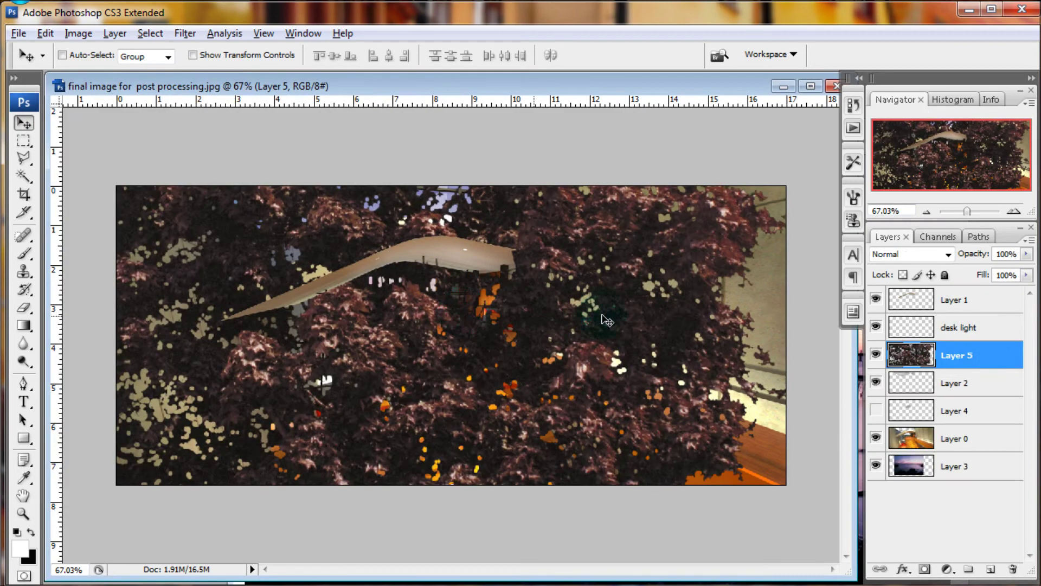
left_click_drag(968, 211, 965, 212)
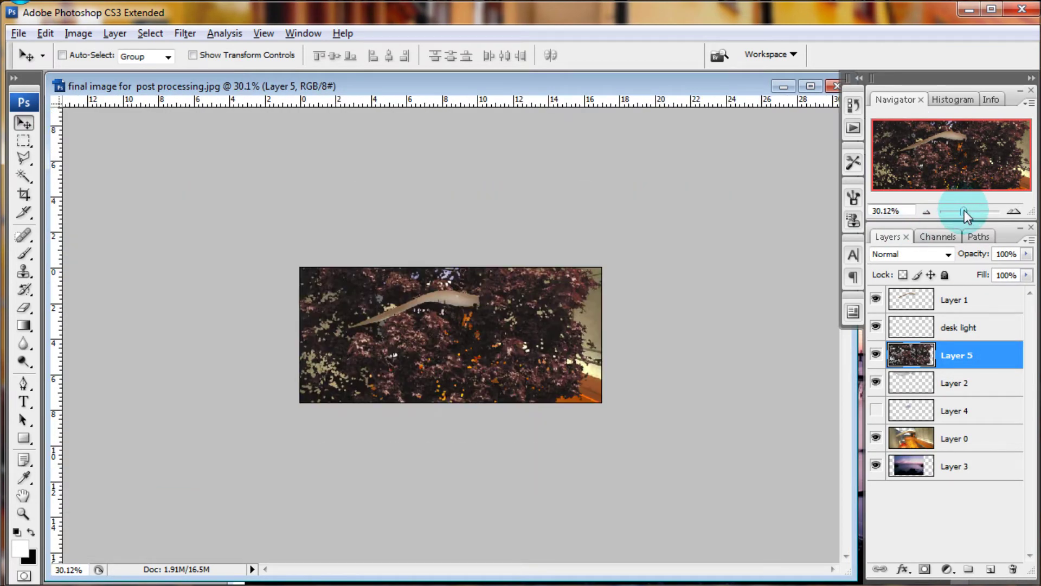
- Scale the tree to about 15% beside the balcony and zoom in on the upper left
key("ctrl+t")
mouse_move(608, 543)
left_mouse_down()
mouse_move(262, 158)
mouse_move(393, 289)
left_mouse_up()
left_click_drag(408, 346, 394, 339)
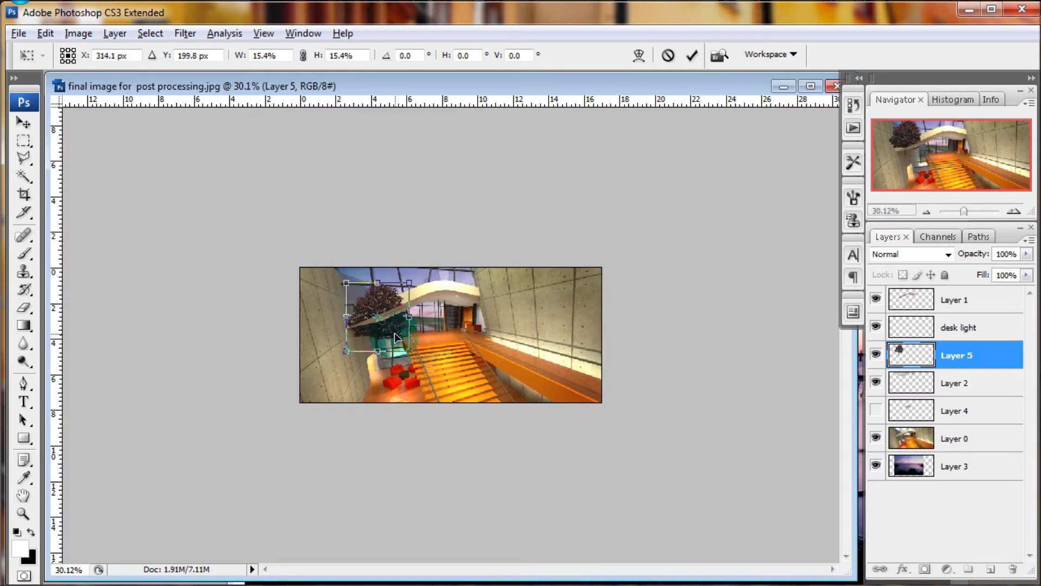
left_click(692, 55)
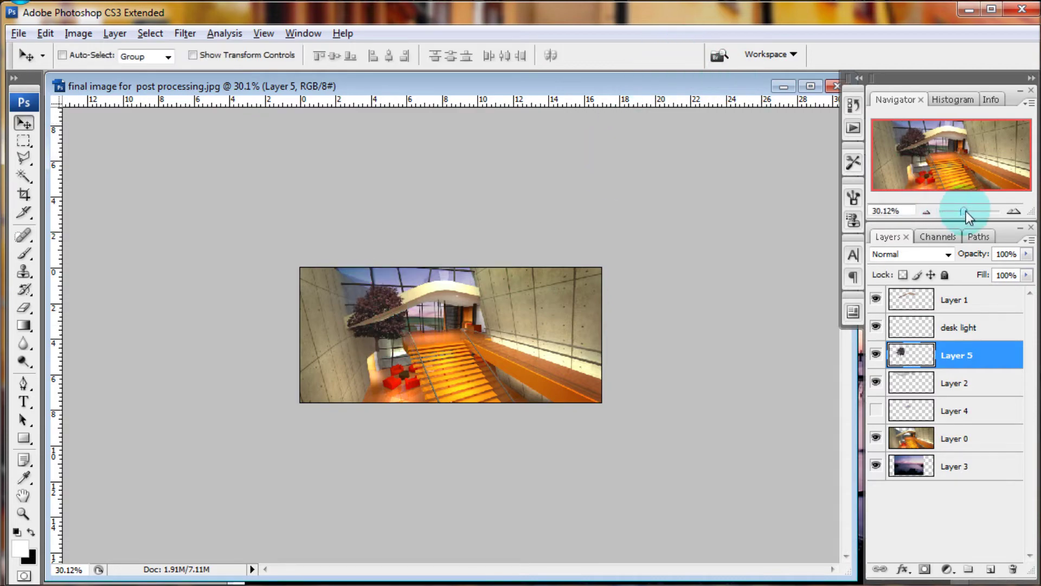
left_click_drag(966, 211, 971, 210)
left_click_drag(952, 157, 836, 138)
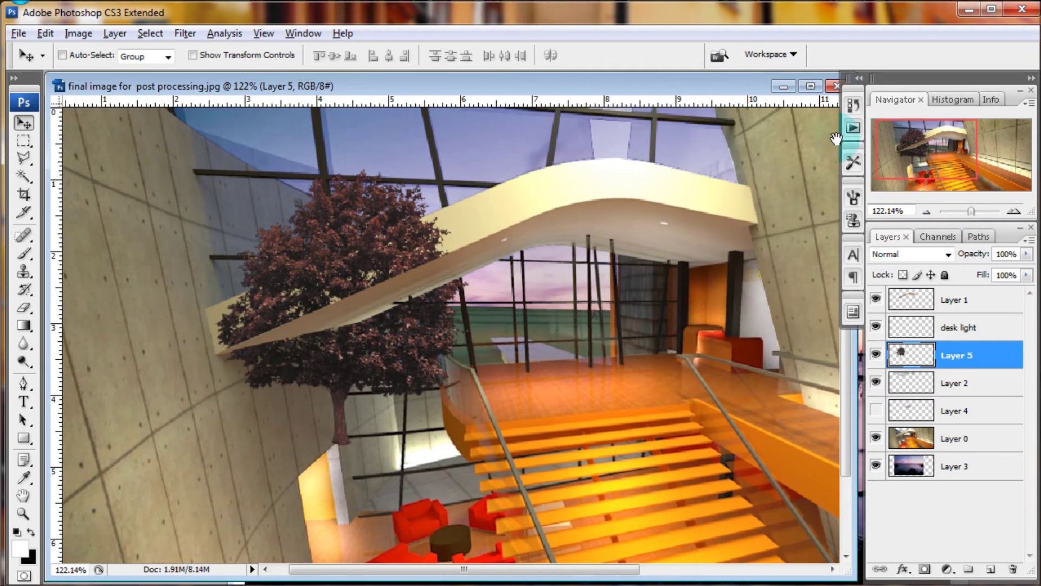
left_click(78, 33)
mouse_move(42, 74)
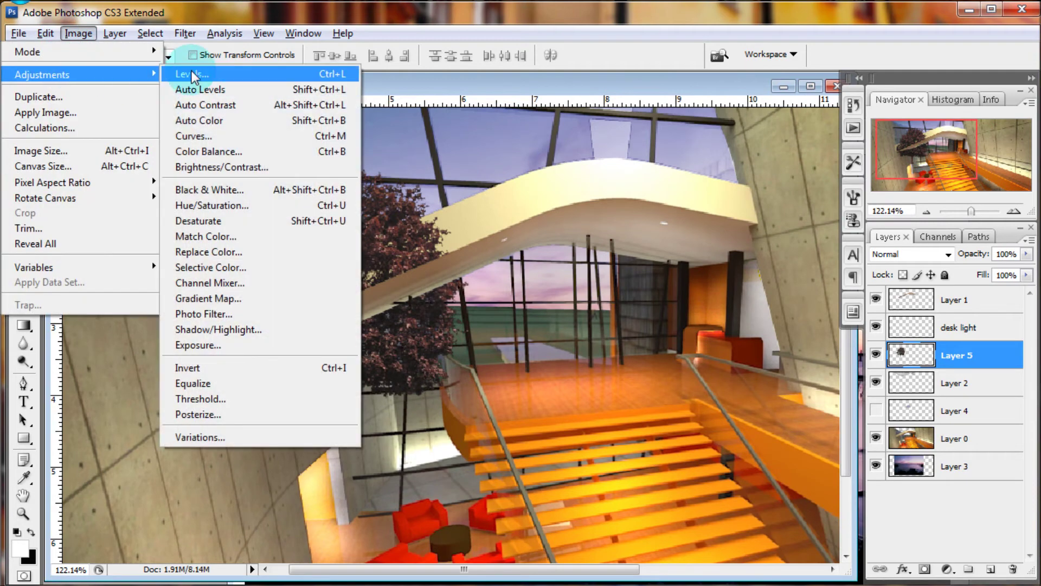
- Shift the tree's hue to about -101 and lower its saturation with Hue/Saturation
left_click(202, 206)
left_click_drag(653, 370, 597, 375)
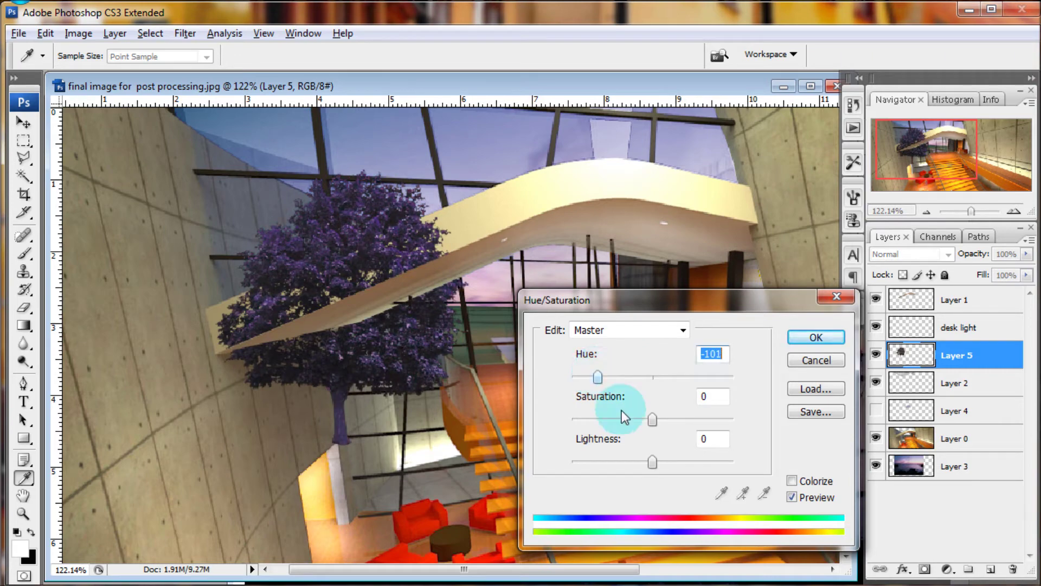
left_click_drag(654, 420, 621, 430)
left_click(815, 338)
- Darken the tree on Layer 5 with a Levels adjustment
left_click(70, 33)
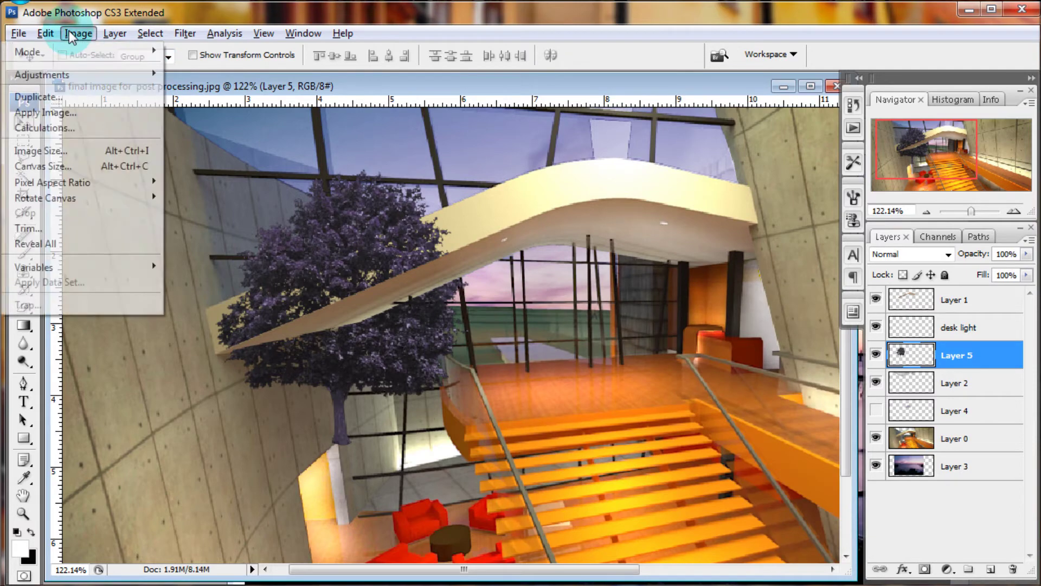
mouse_move(42, 74)
left_click(206, 80)
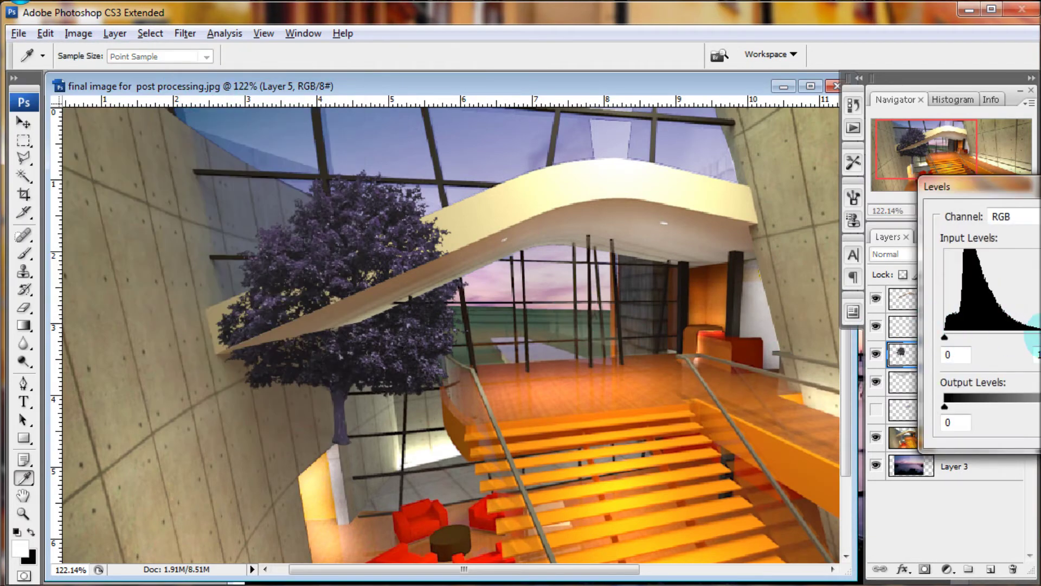
left_click_drag(1031, 347, 1037, 342)
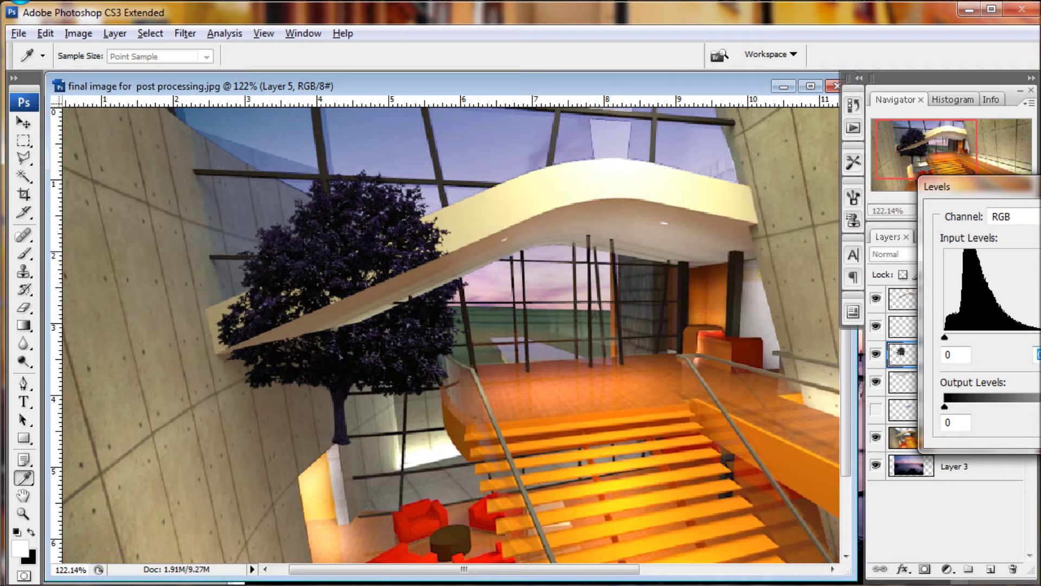
key("Return")
left_click(991, 355)
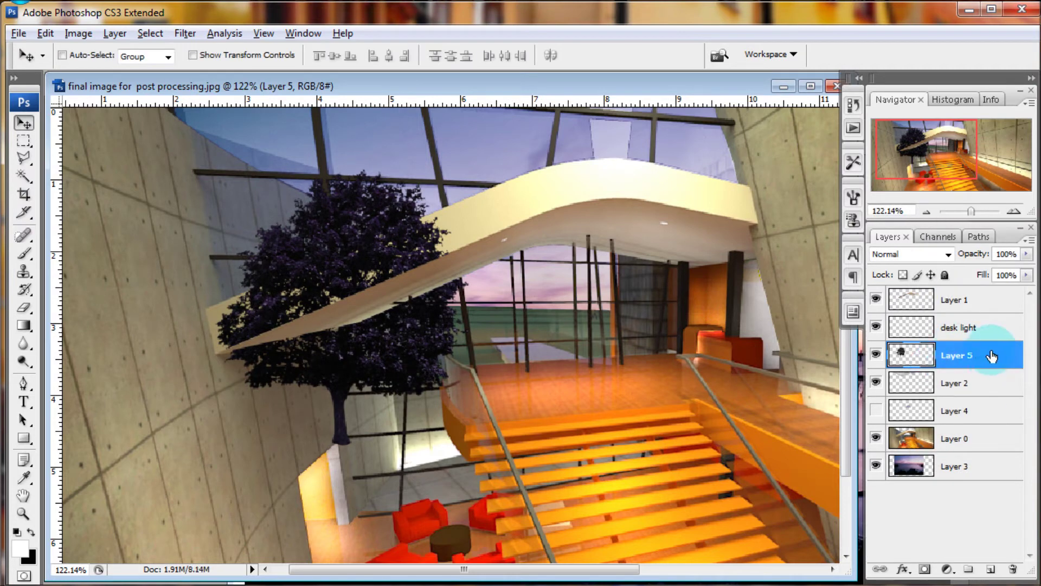
- Move Layer 5 below Layer 0, raise the tree into the upper windows, and scale it to 89%
left_click_drag(987, 363, 971, 457)
left_click(441, 223)
left_click_drag(388, 212, 396, 167)
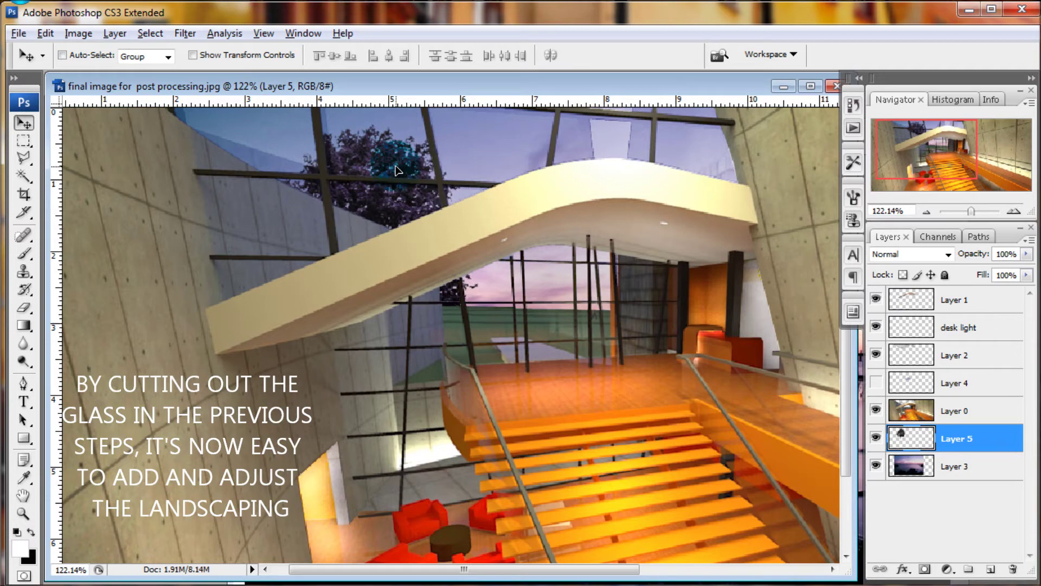
left_click_drag(972, 211, 970, 211)
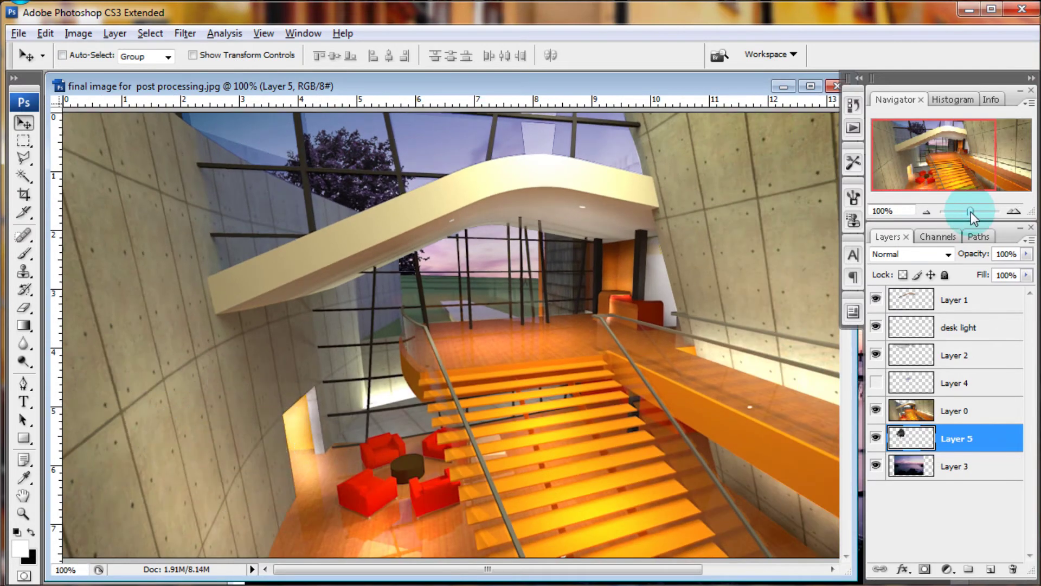
key("ctrl+t")
left_click_drag(428, 128, 408, 155)
left_click_drag(372, 189, 390, 177)
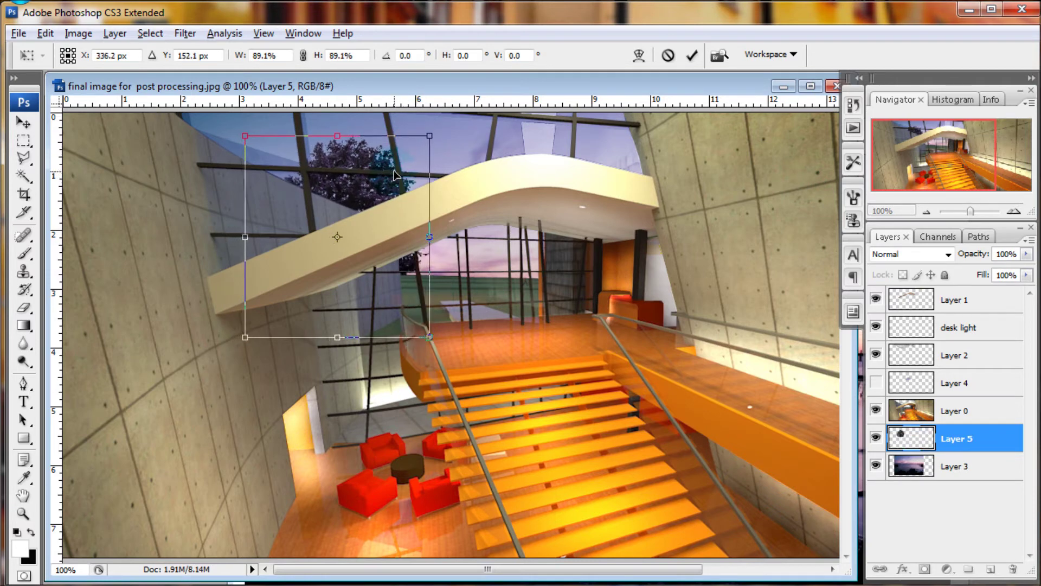
left_click(692, 55)
- Duplicate the tree as Layer 5 copy and move the copy up and to the left
right_click(970, 445)
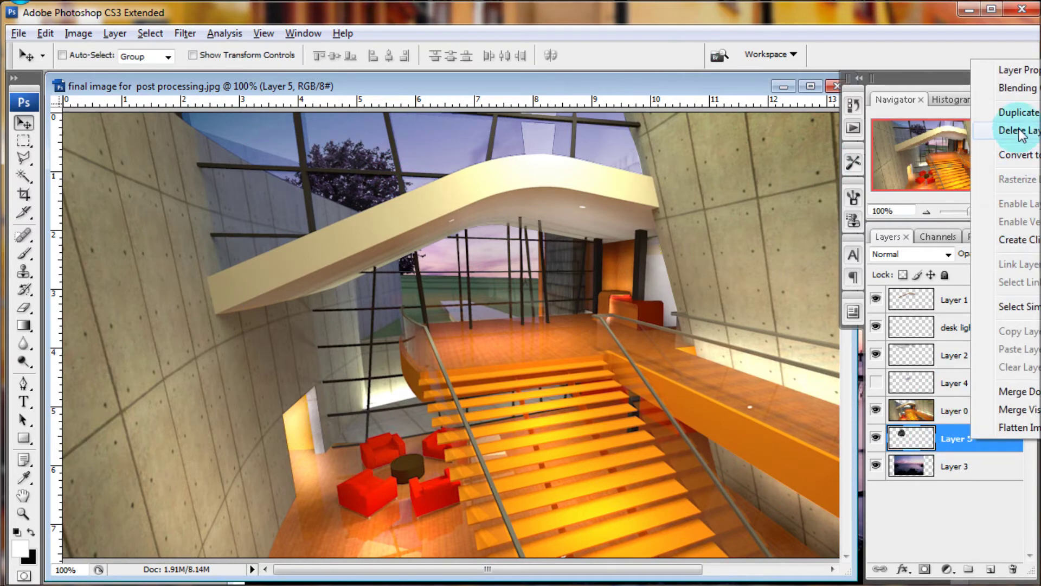
left_click(1006, 109)
left_click(791, 194)
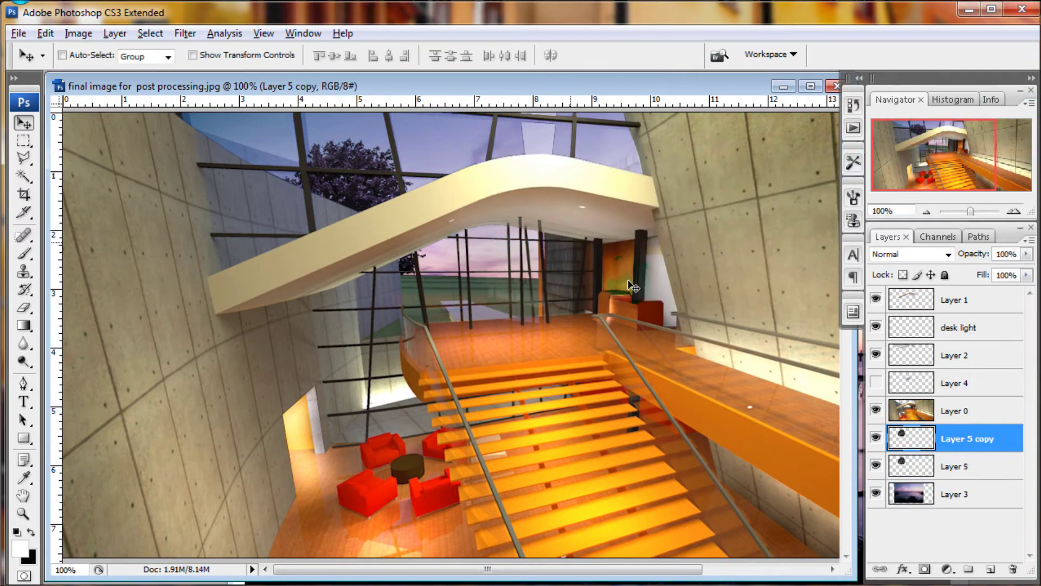
left_click_drag(378, 239, 281, 205)
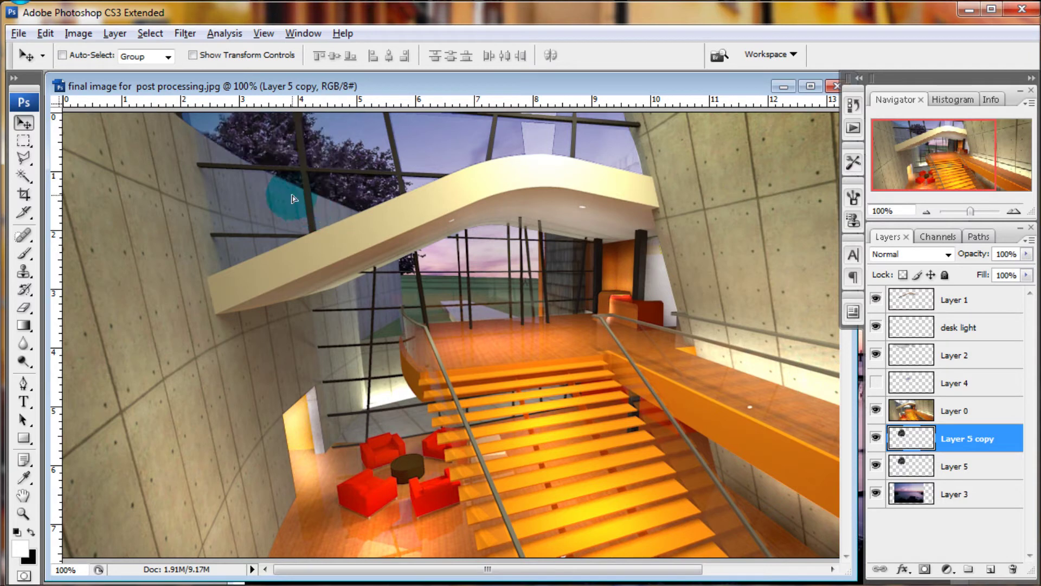
left_click_drag(280, 206, 282, 199)
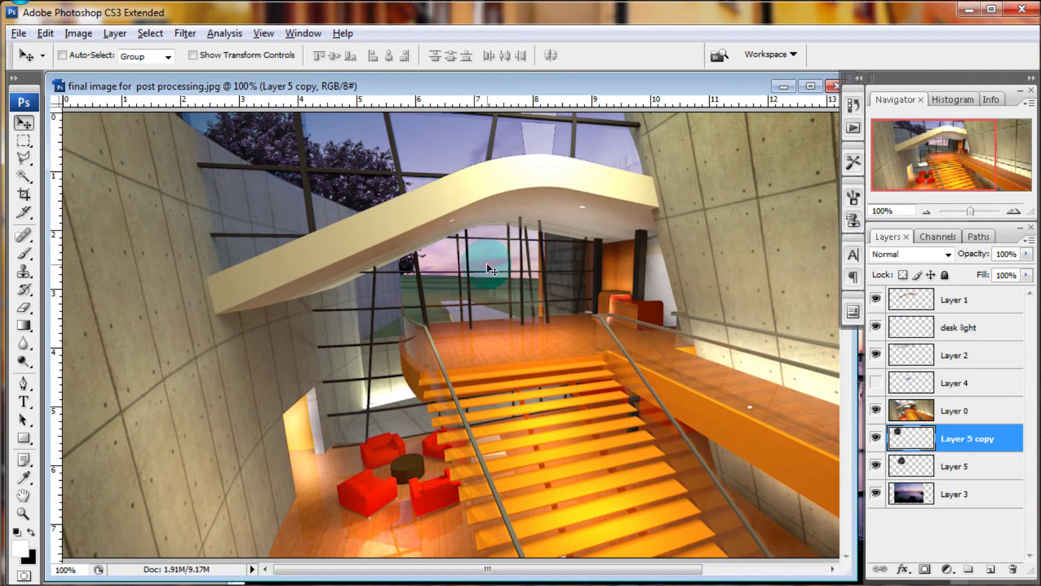
left_click(179, 33)
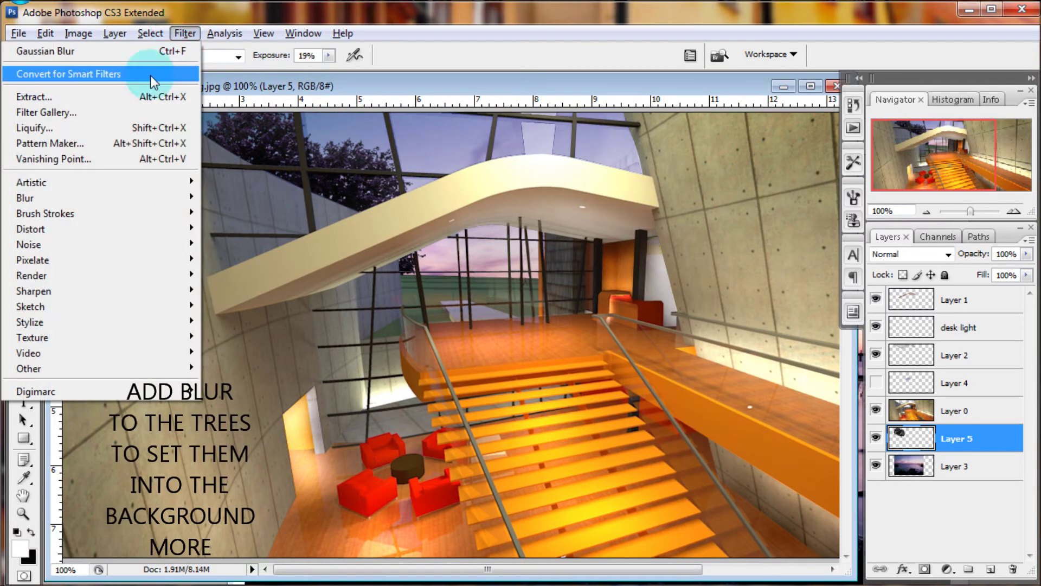
mouse_move(25, 197)
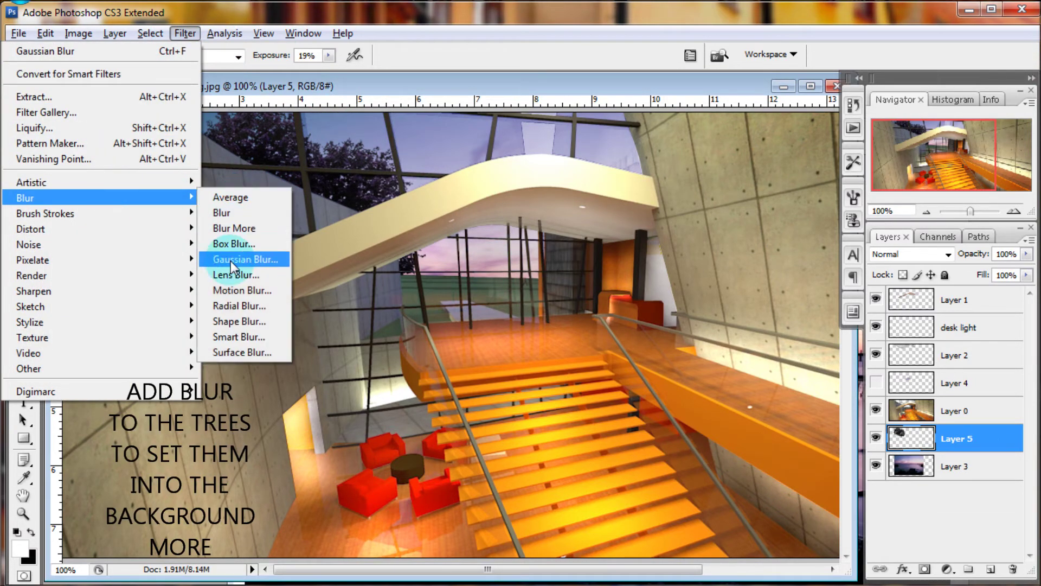
- Apply a Gaussian Blur of radius 0.8 to the trees
left_click(232, 261)
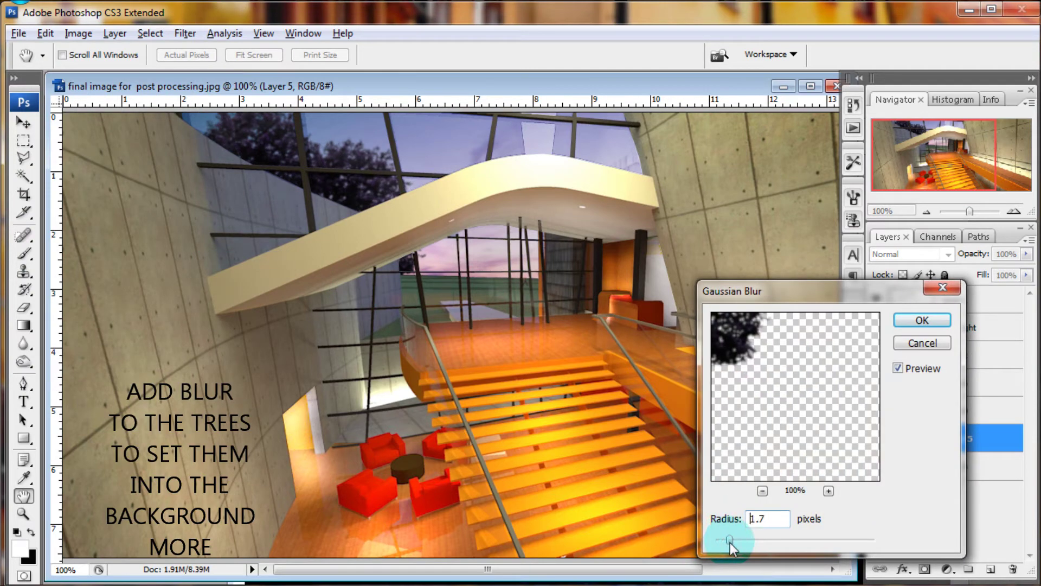
left_click_drag(724, 546, 721, 547)
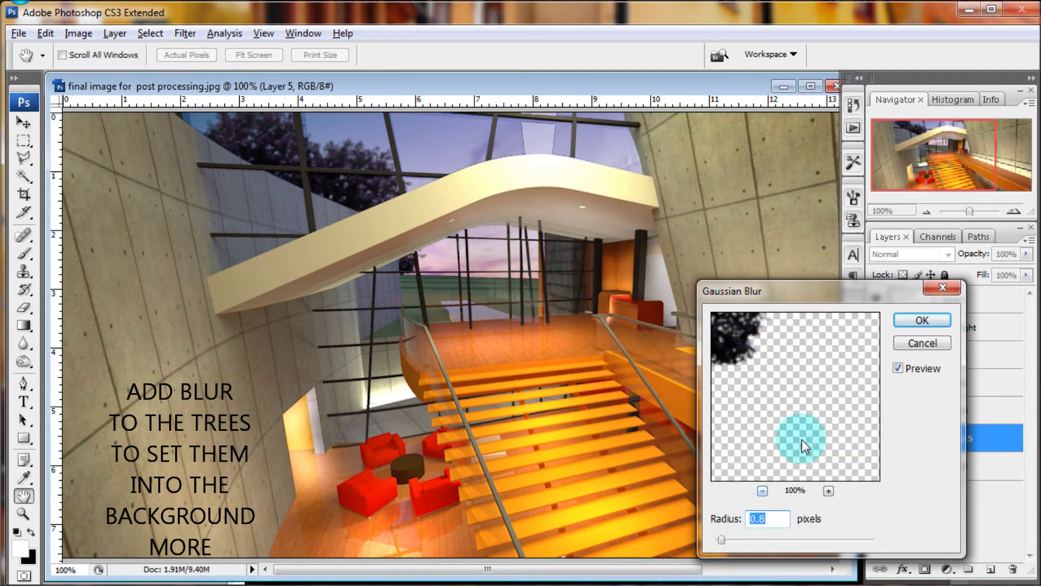
left_click(946, 325)
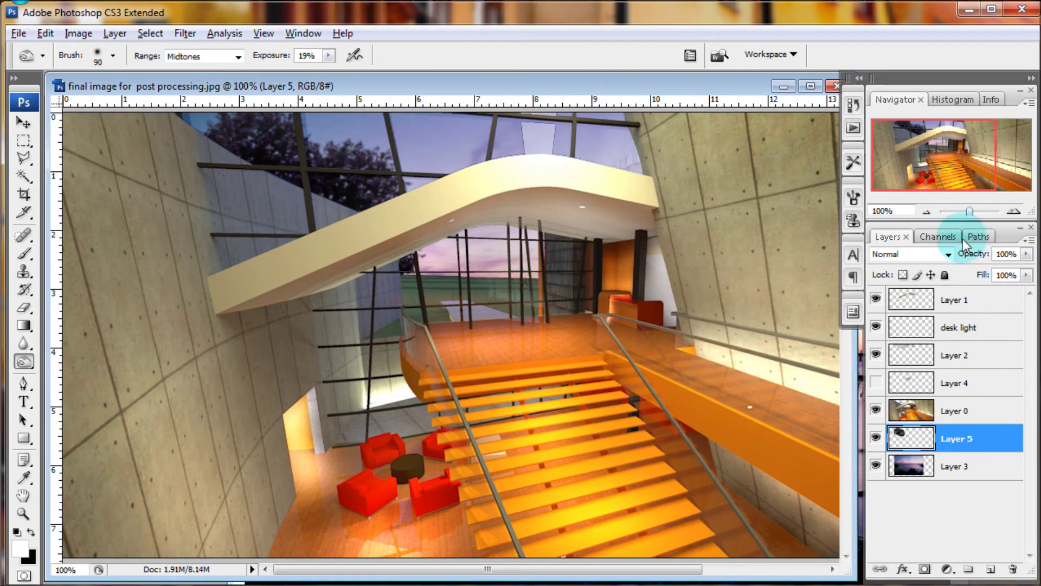
- Duplicate the blurred tree layer and move the copy behind the upper-right windows
right_click(976, 440)
left_click(1002, 115)
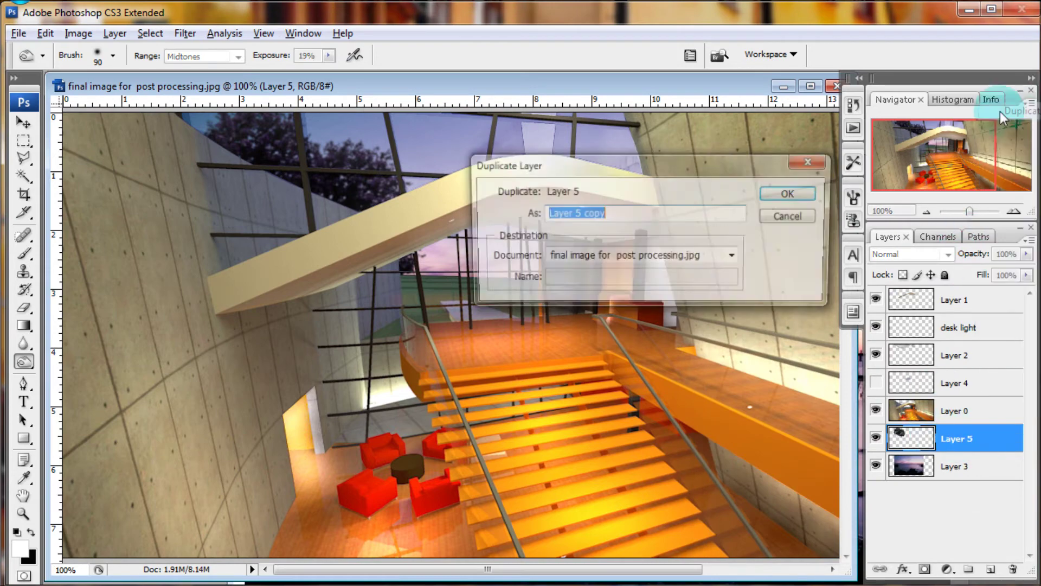
left_click(813, 196)
left_click(24, 126)
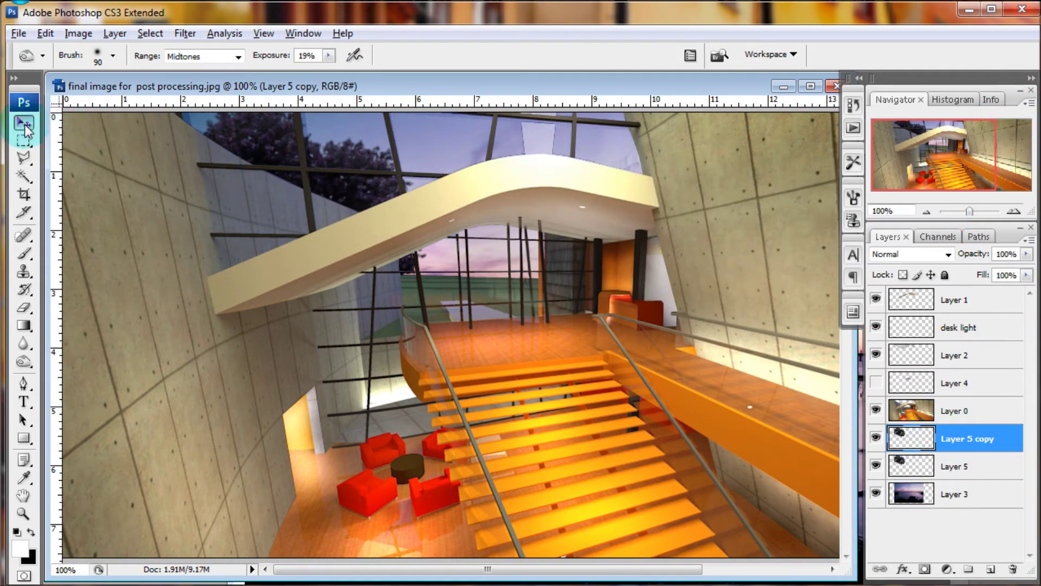
left_click_drag(303, 201, 753, 205)
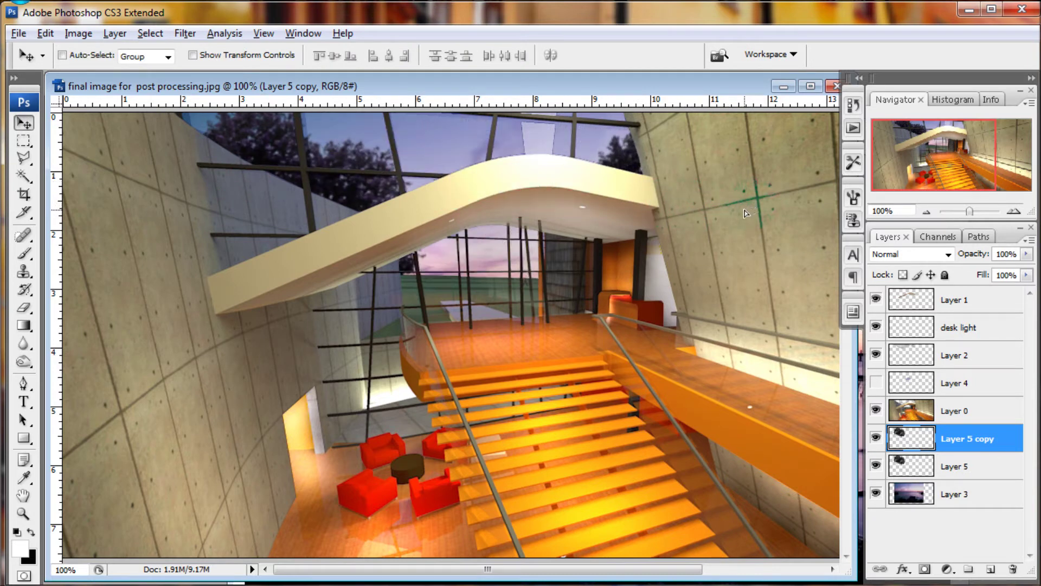
- Zoom out and drag the photo of two girls into the render as Layer 6
left_click(944, 186)
left_click_drag(970, 213, 970, 214)
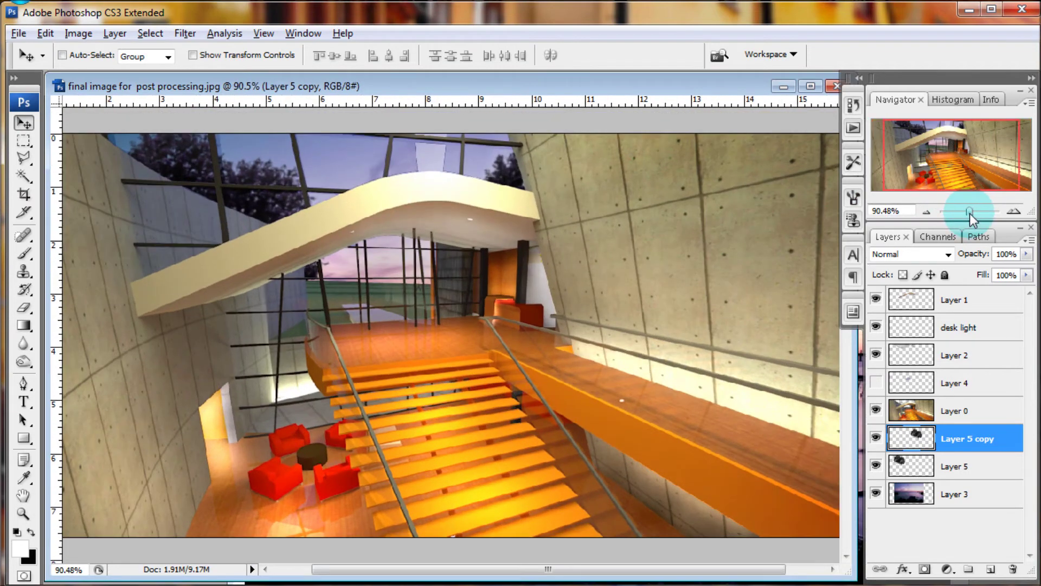
left_click_drag(551, 261, 466, 263)
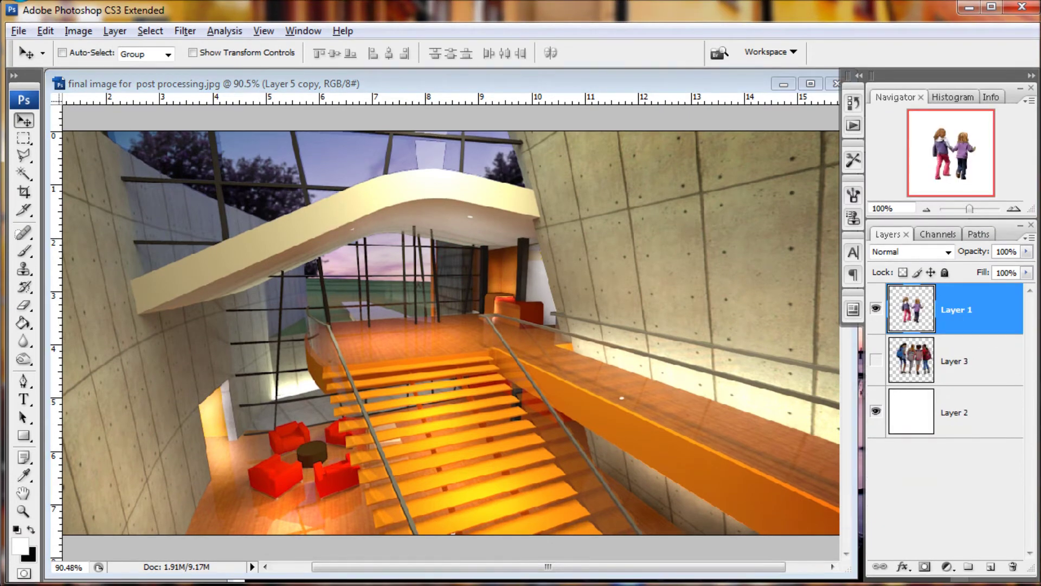
left_click_drag(317, 385, 546, 338)
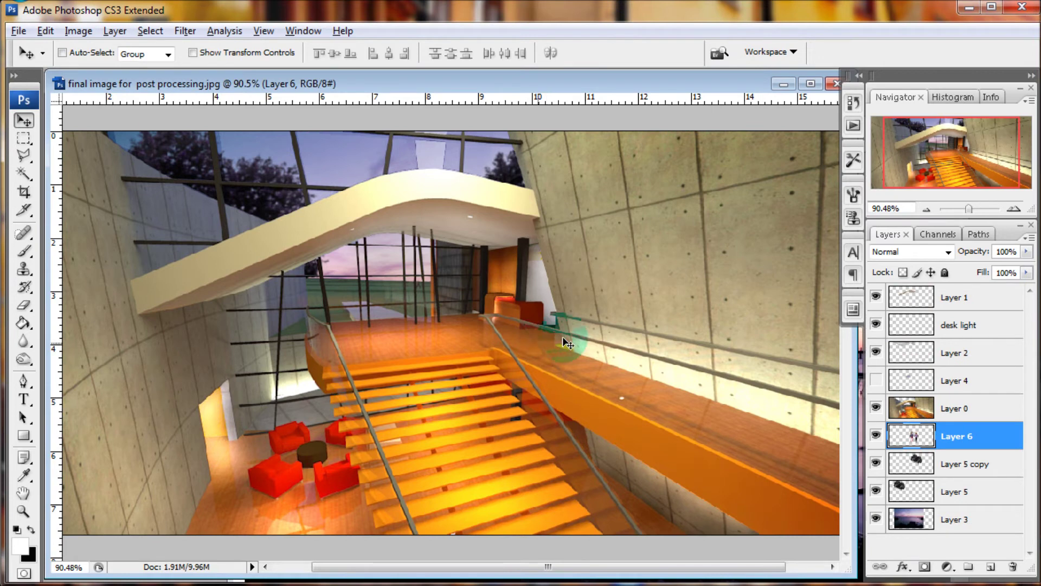
- Raise the girls layer in the stack, position them on the stairs, and flip them horizontally
mouse_move(957, 440)
left_mouse_down()
mouse_move(975, 371)
mouse_move(982, 404)
left_mouse_up()
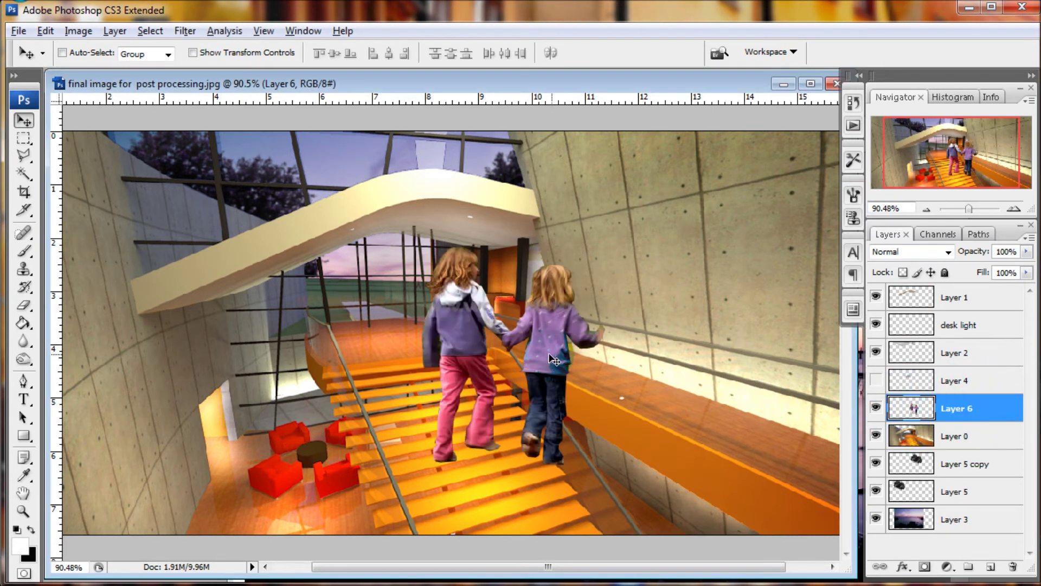
left_click_drag(550, 355, 751, 324)
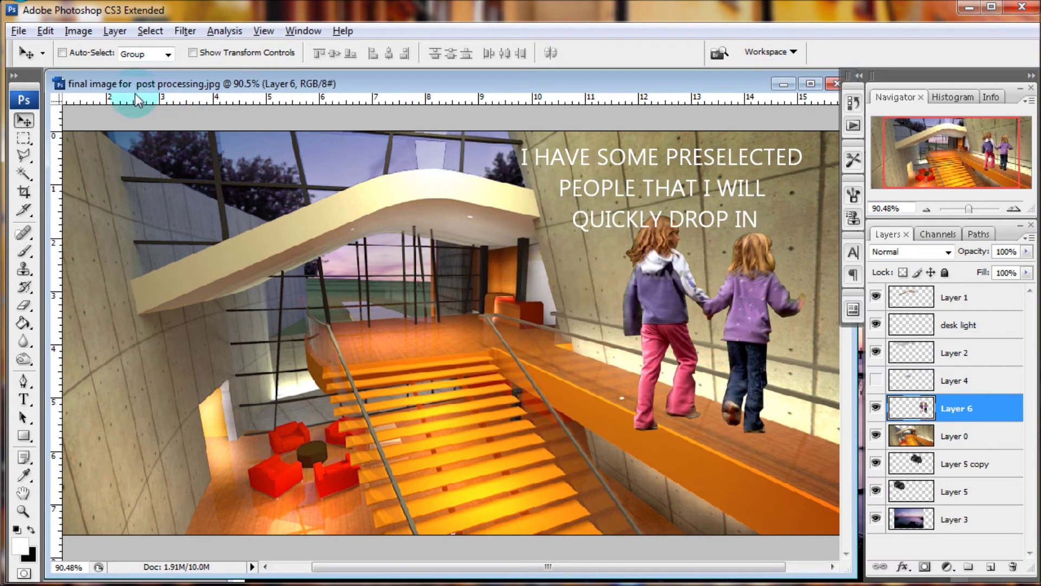
left_click(44, 31)
mouse_move(37, 318)
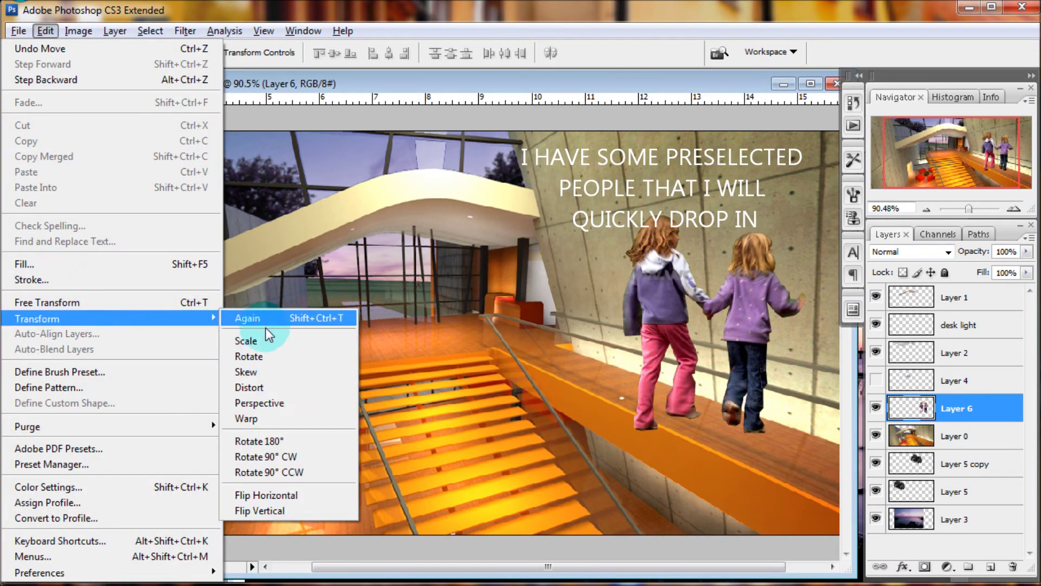
left_click(265, 494)
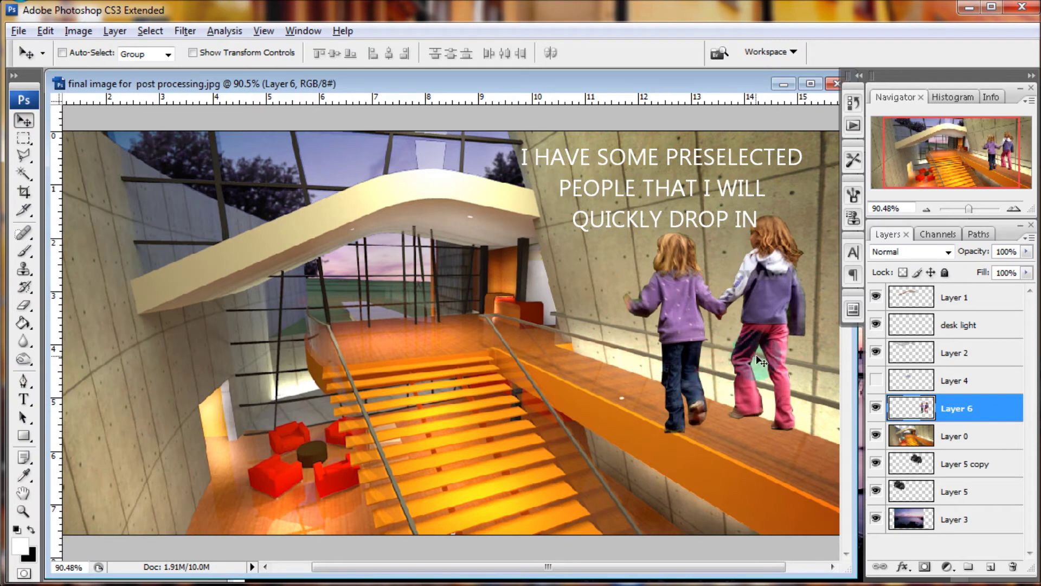
key("Up")
key("Up")
key("Up")
- Scale the girls to about 50% and place them on the walkway by the railing
key("ctrl+t")
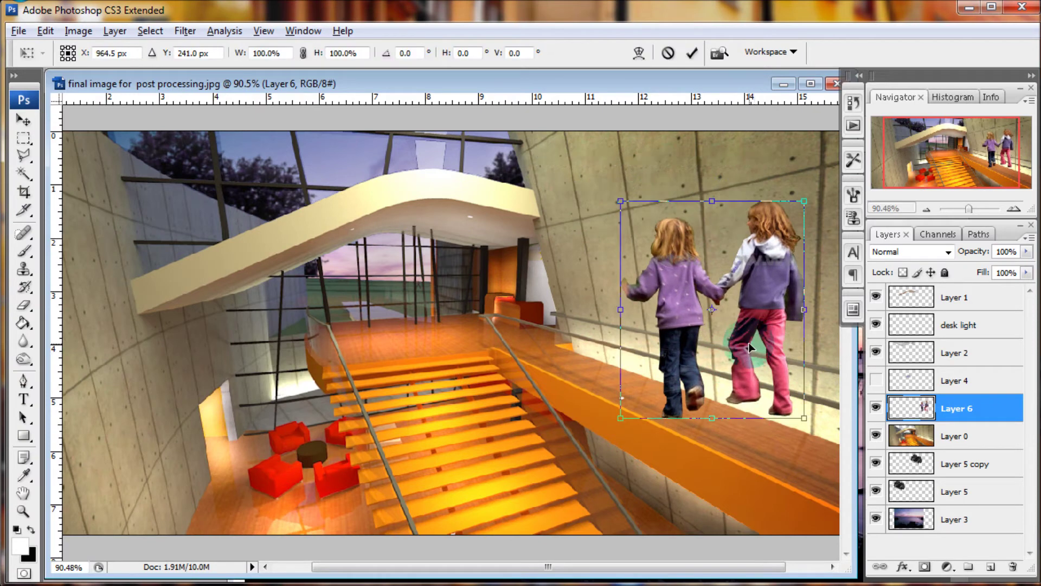
left_click_drag(796, 211, 733, 315)
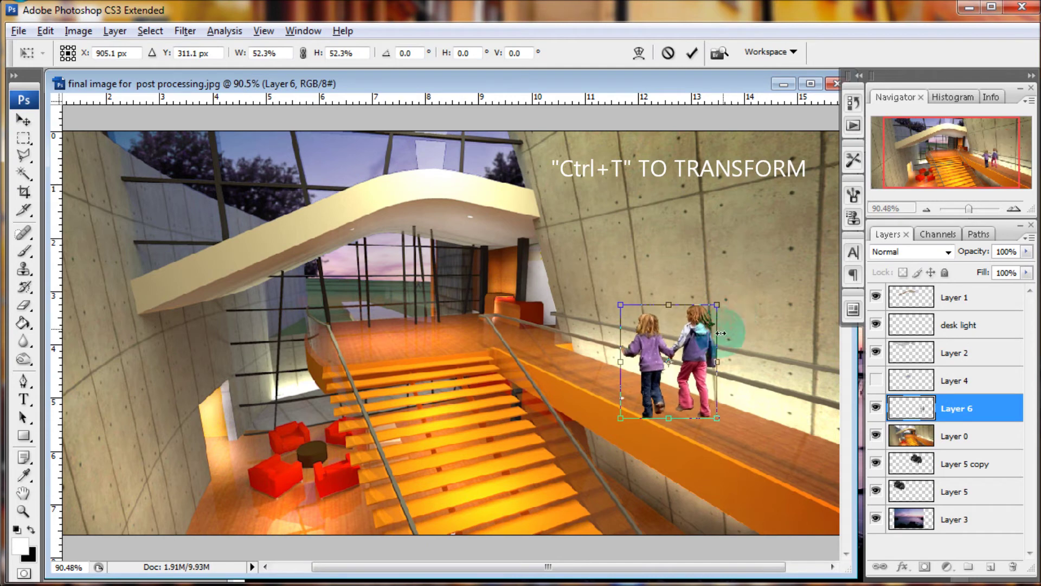
left_click_drag(683, 395, 716, 391)
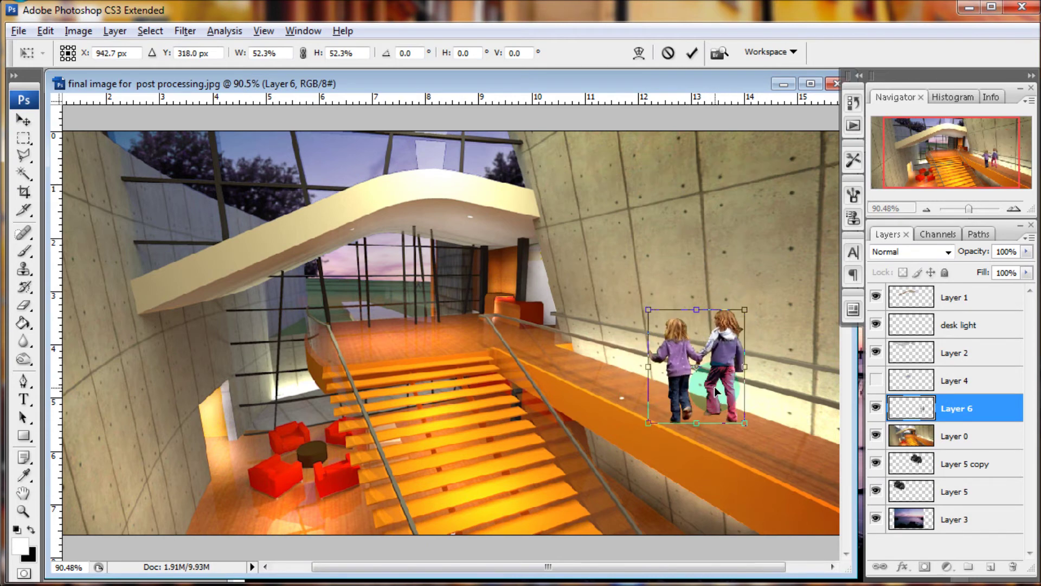
left_click_drag(754, 308, 751, 312)
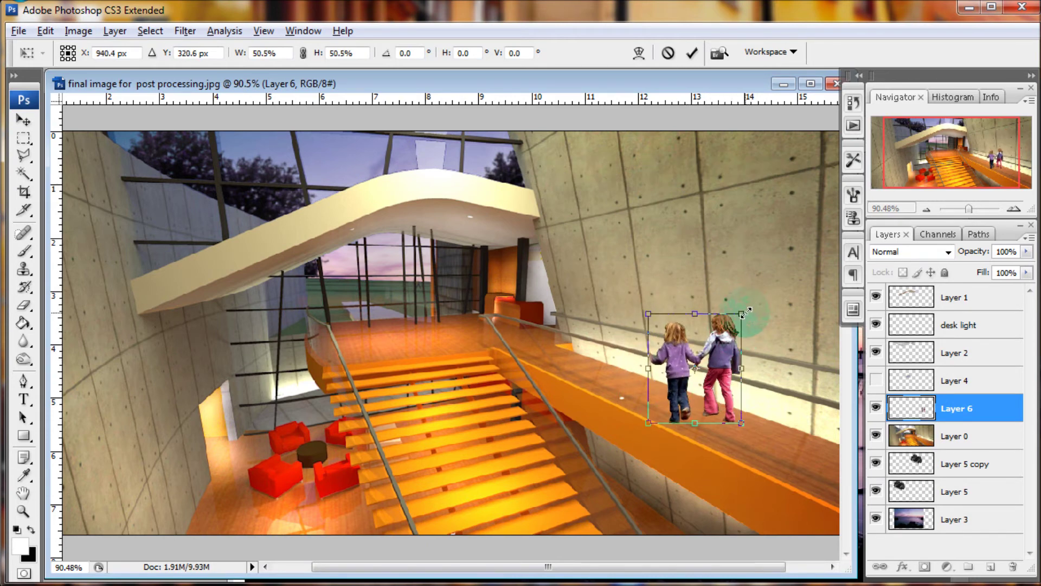
left_click_drag(723, 359, 731, 355)
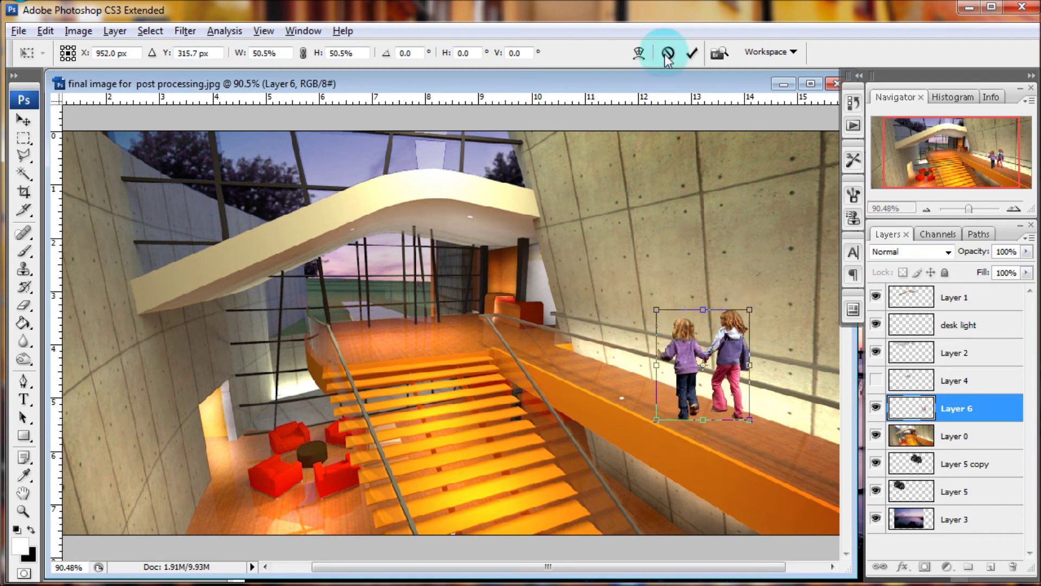
left_click(696, 54)
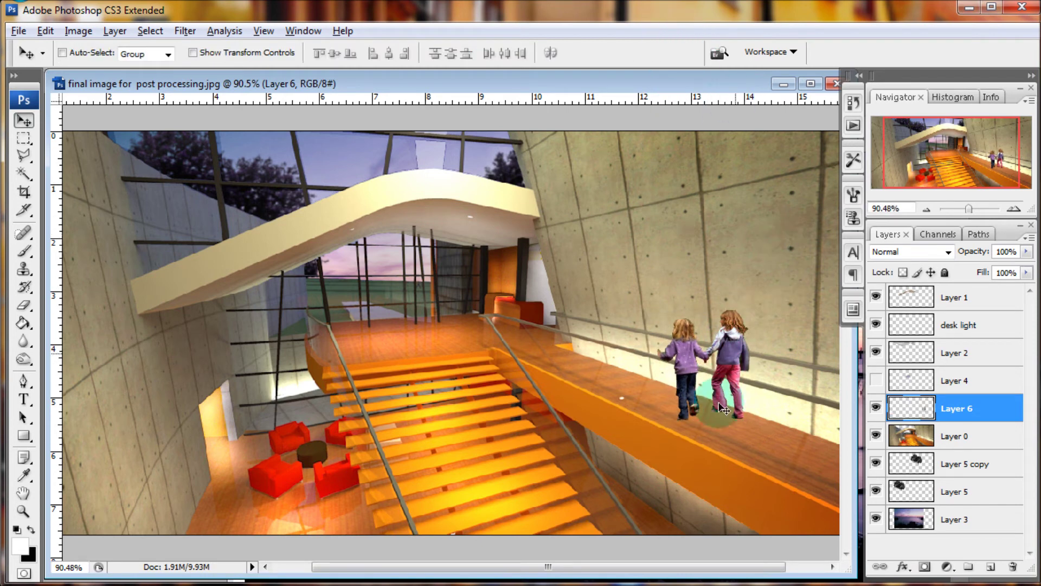
left_click_drag(969, 206, 975, 205)
- Apply a Motion Blur of angle -9° and distance 11 pixels to the girls
left_click_drag(951, 153, 982, 153)
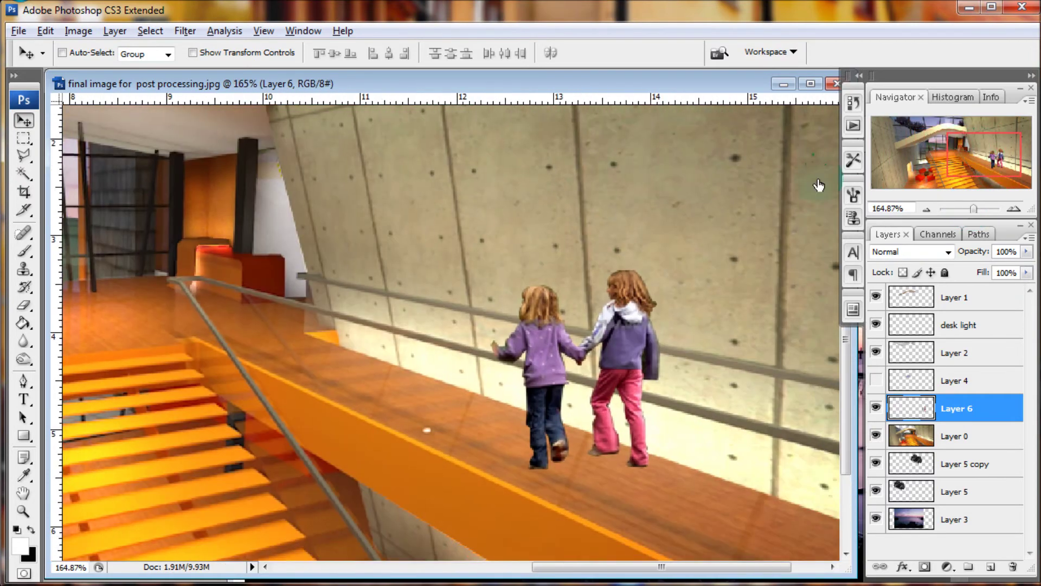
left_click(174, 31)
mouse_move(25, 195)
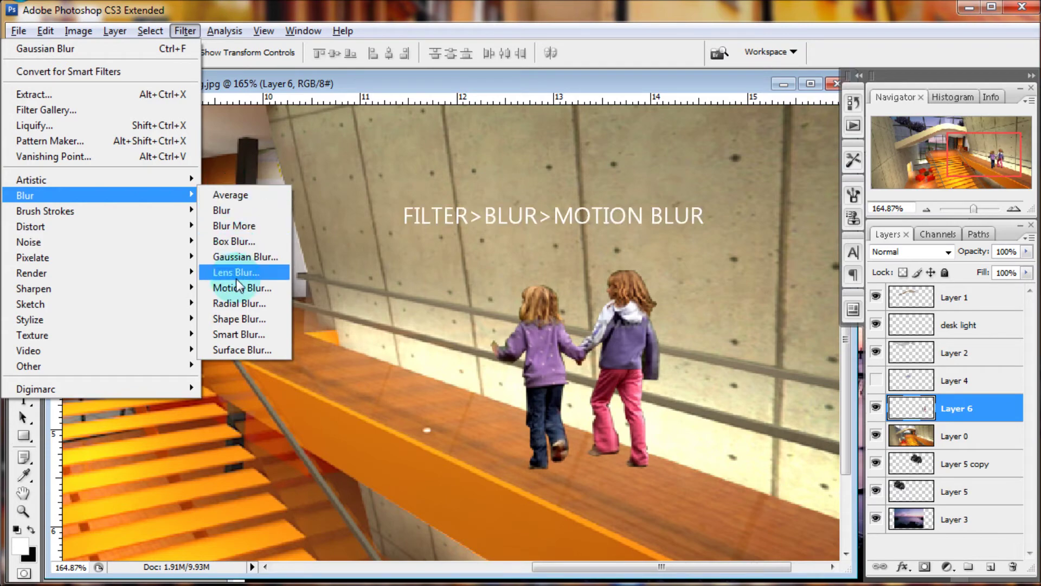
left_click(236, 288)
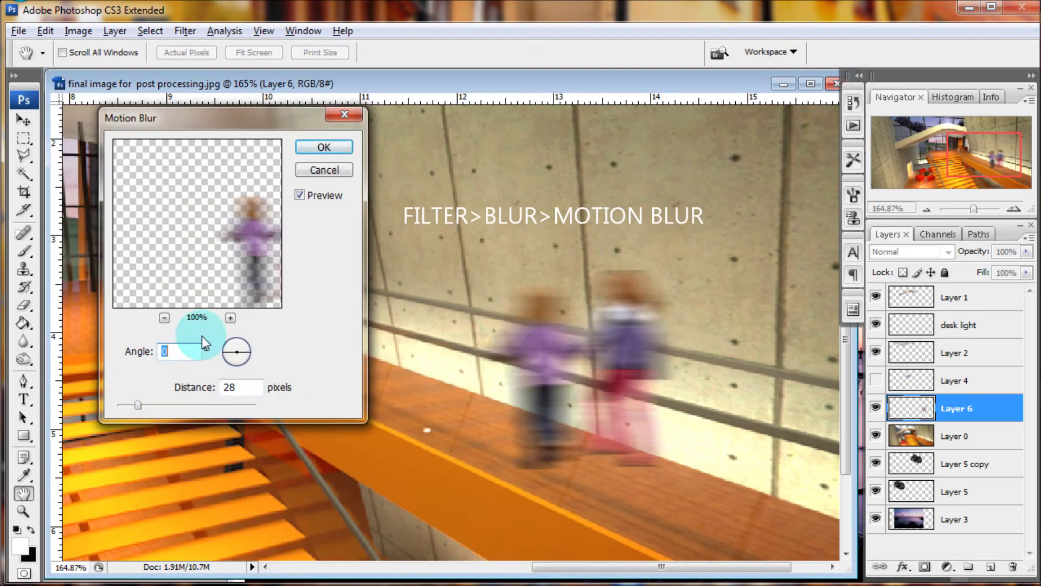
left_click_drag(246, 353, 243, 356)
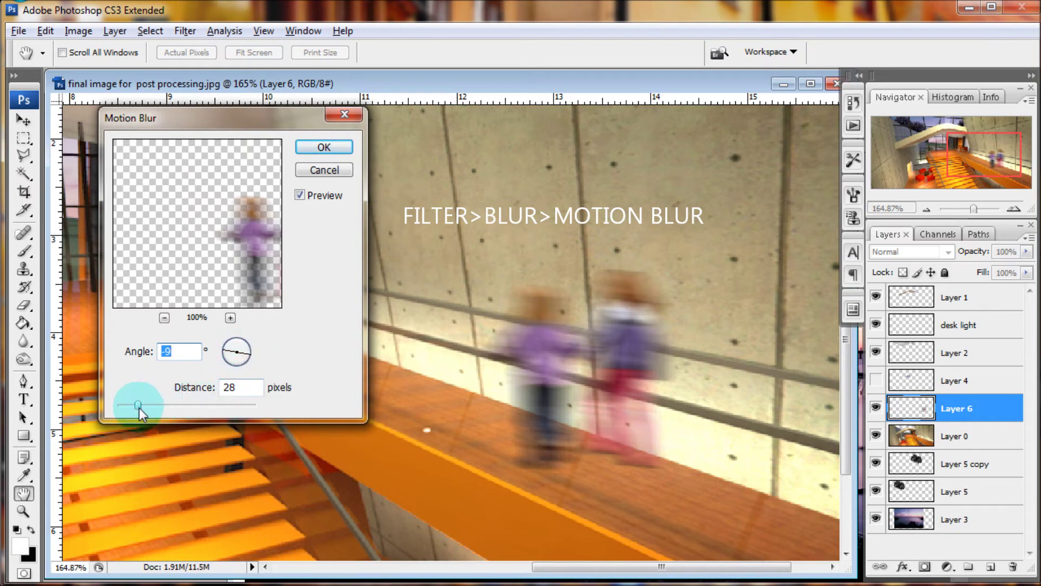
left_click_drag(139, 408, 126, 408)
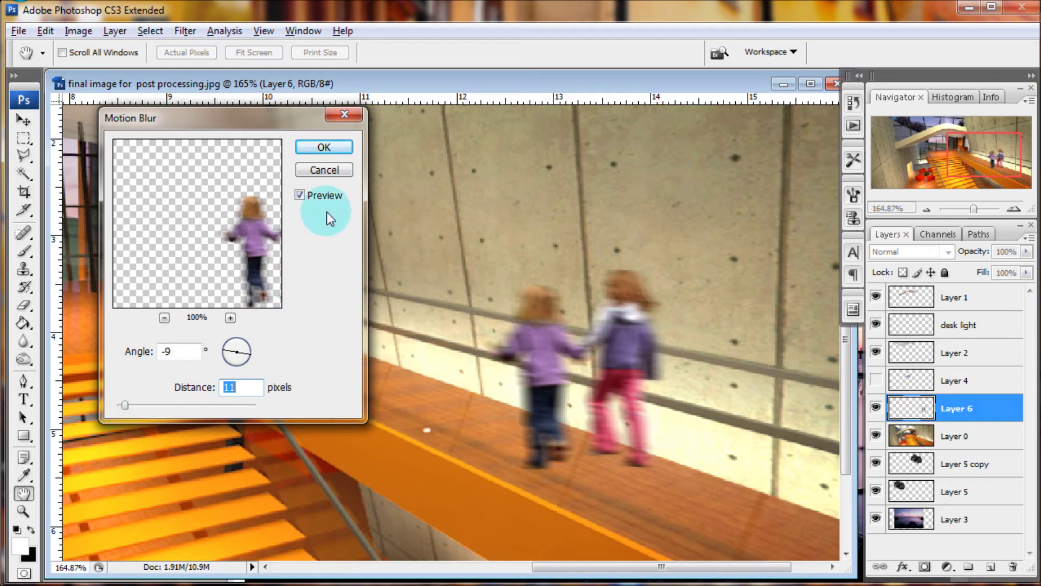
left_click(340, 147)
key("v")
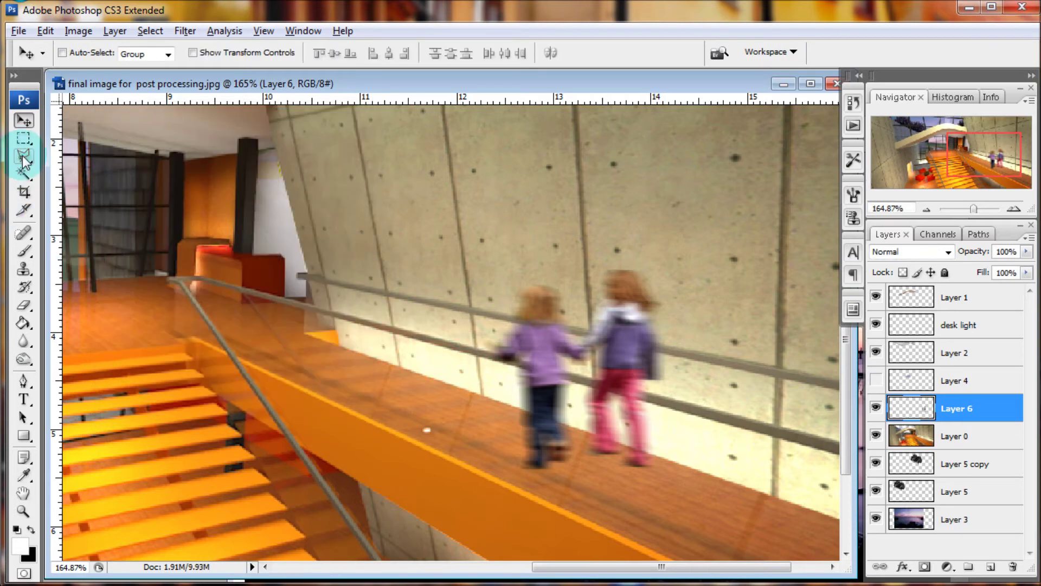
left_click(22, 158)
- Start a selection along the railing, then drop it
left_click(460, 352)
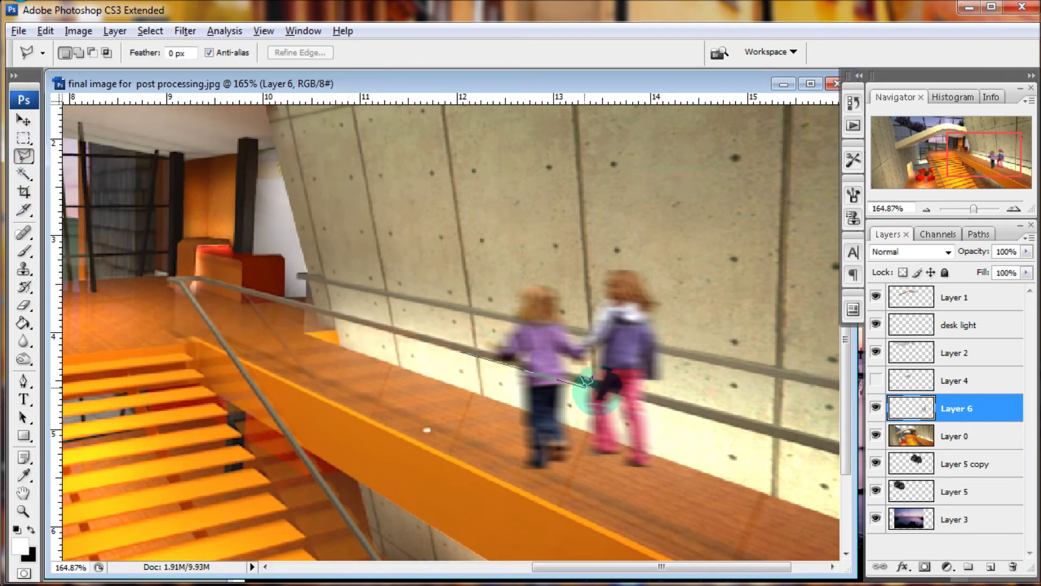
left_click(674, 403)
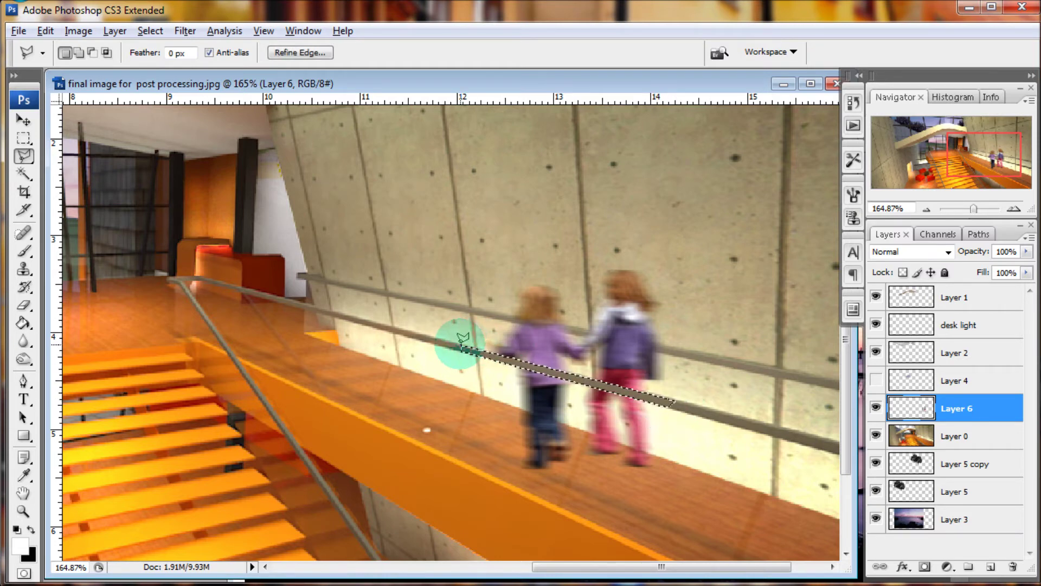
left_click(150, 31)
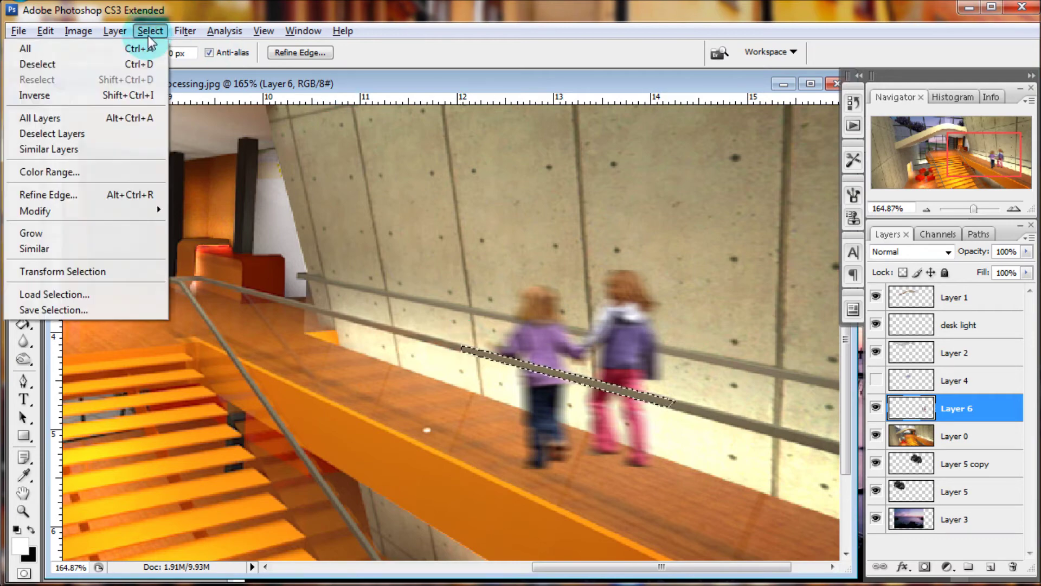
left_click(134, 67)
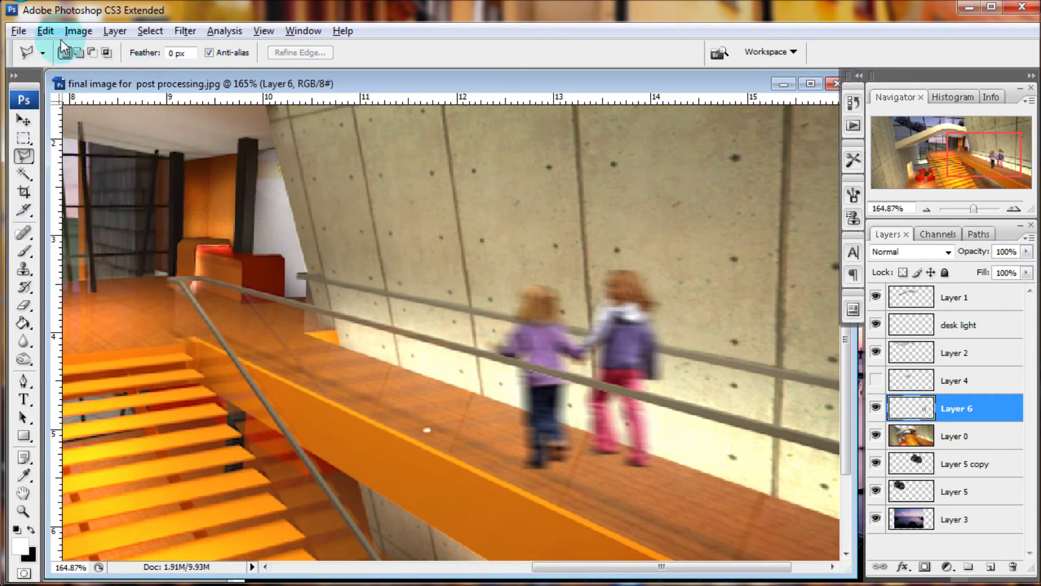
- Apply Levels to the girls' Layer 6 with input levels 23 and 205
left_click(78, 31)
left_click(179, 69)
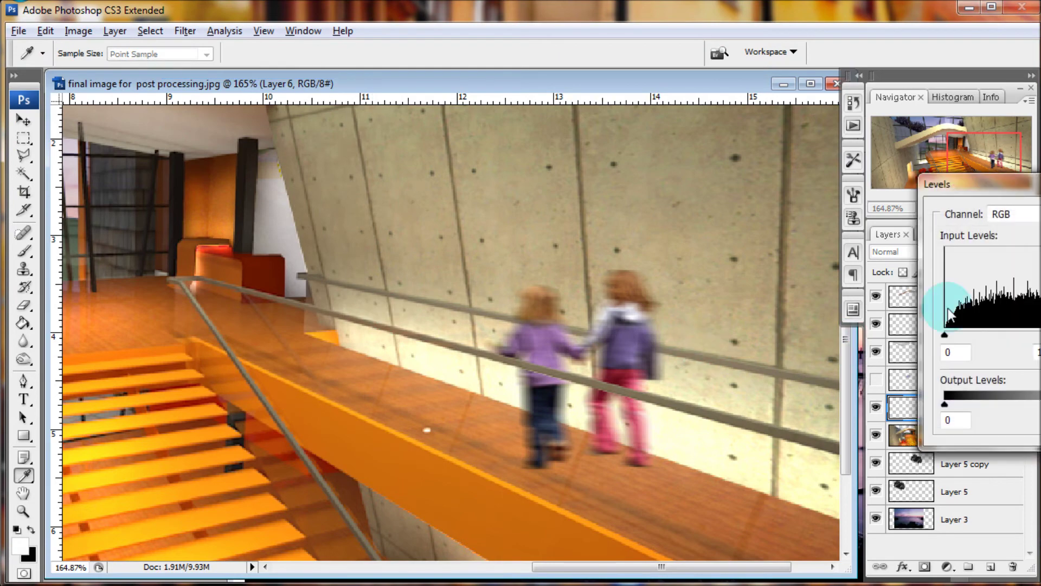
left_click_drag(954, 183, 182, 139)
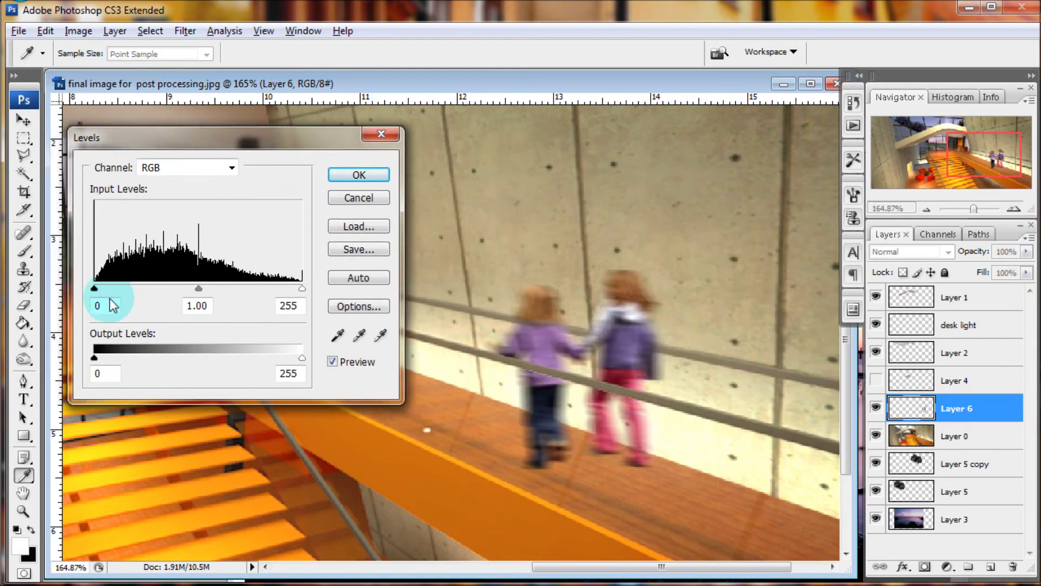
left_click_drag(94, 289, 113, 289)
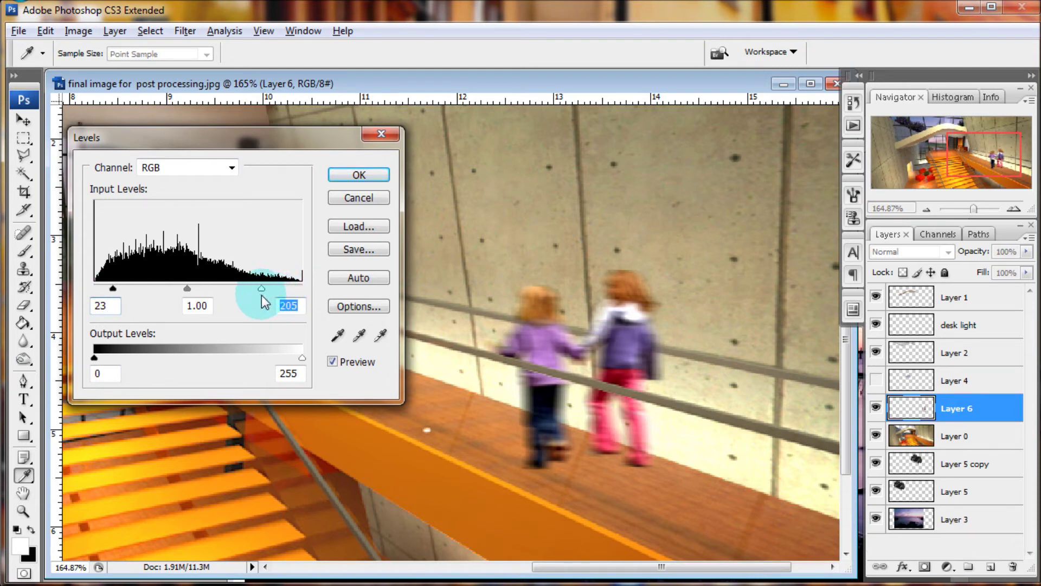
left_click(359, 175)
key("l")
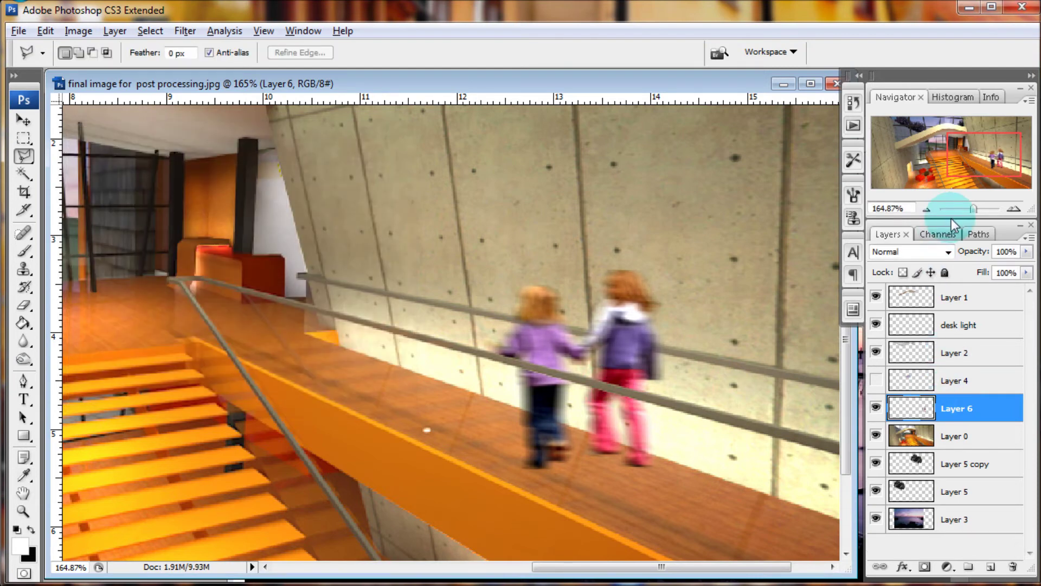
right_click(968, 408)
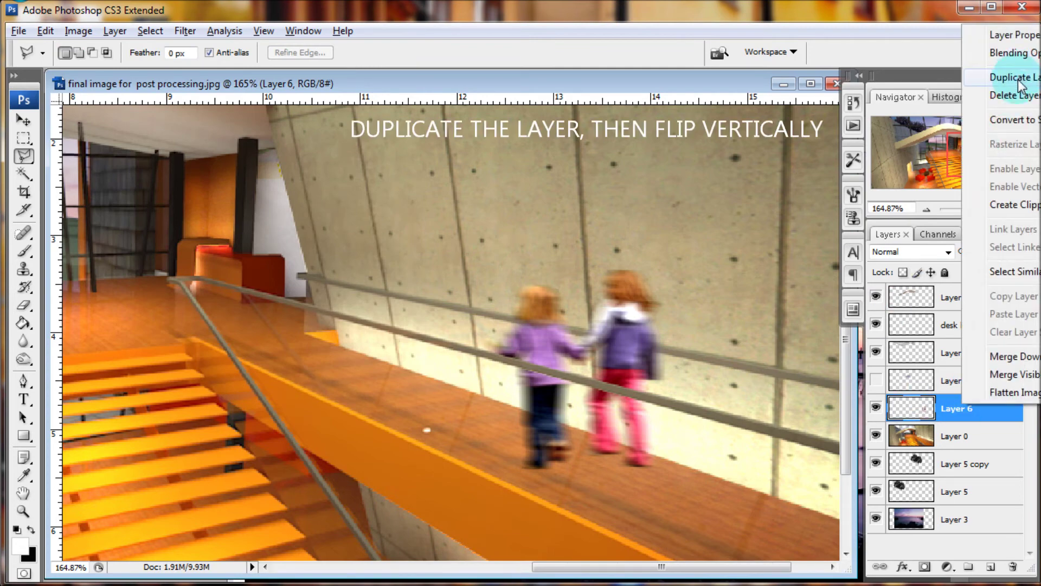
- Duplicate Layer 6, flip the copy vertically and move it below the girls
left_click(1020, 78)
left_click(793, 192)
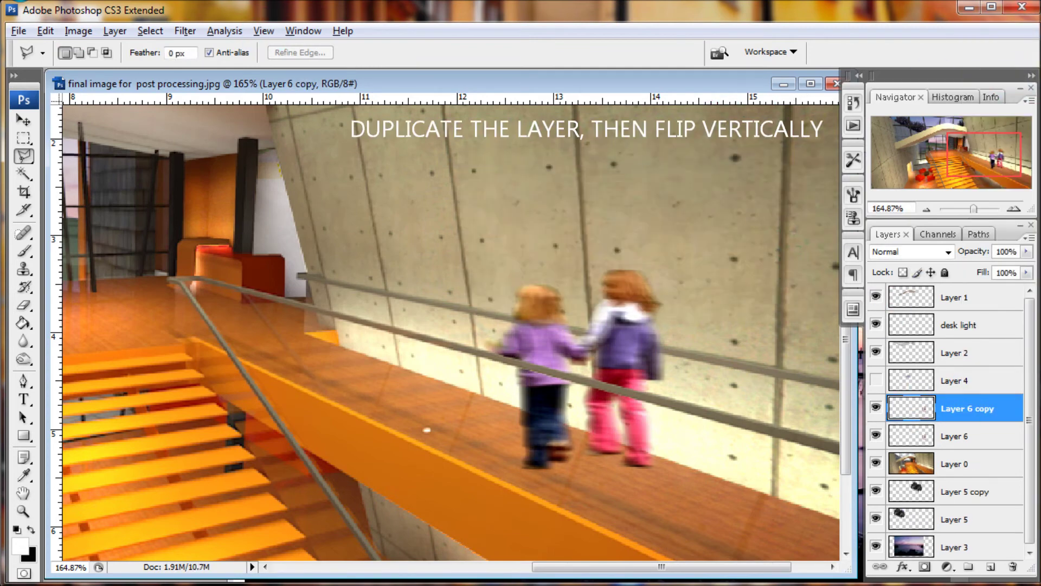
left_click(43, 30)
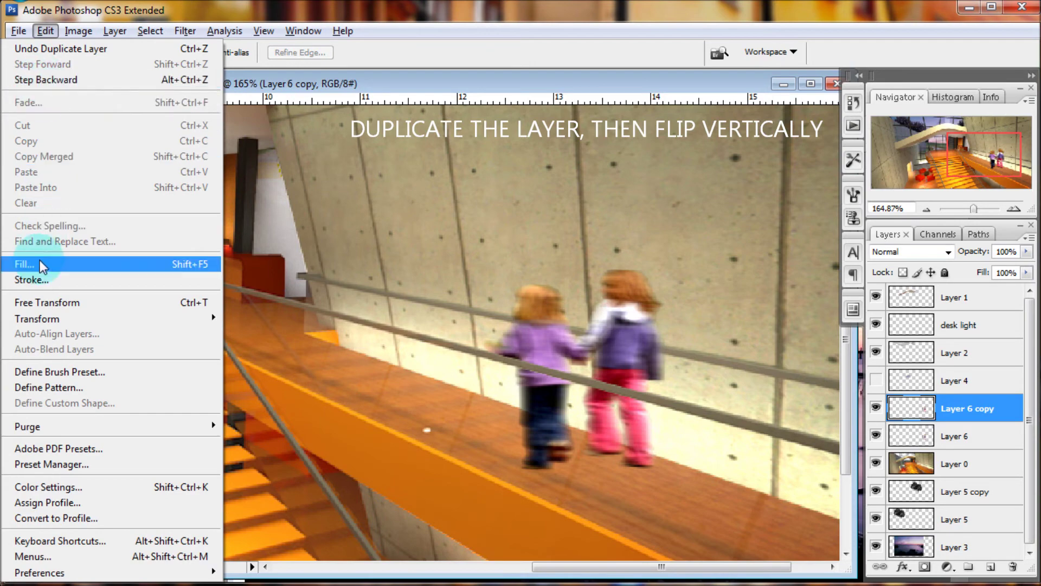
mouse_move(37, 318)
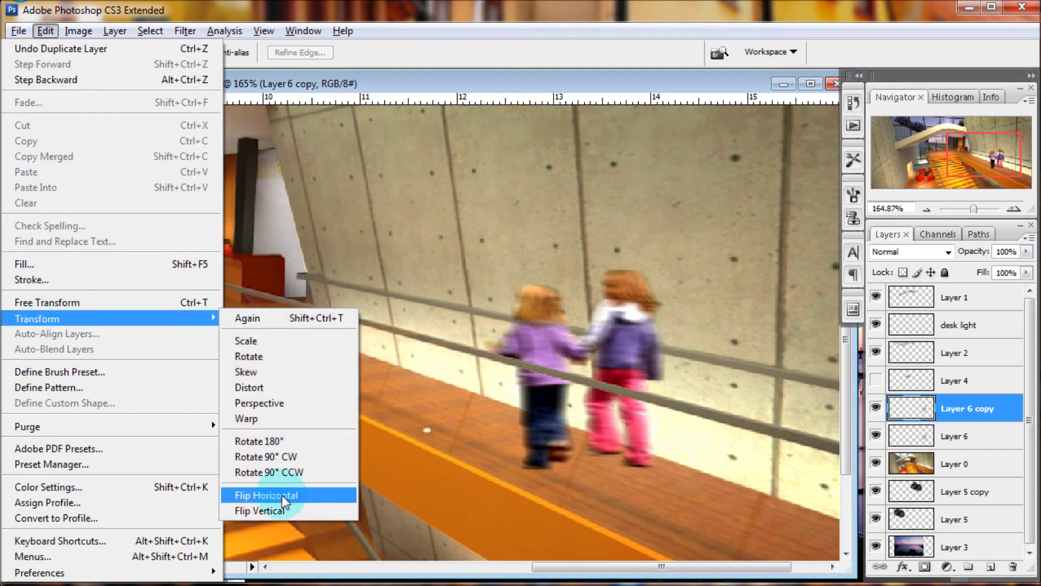
left_click(278, 508)
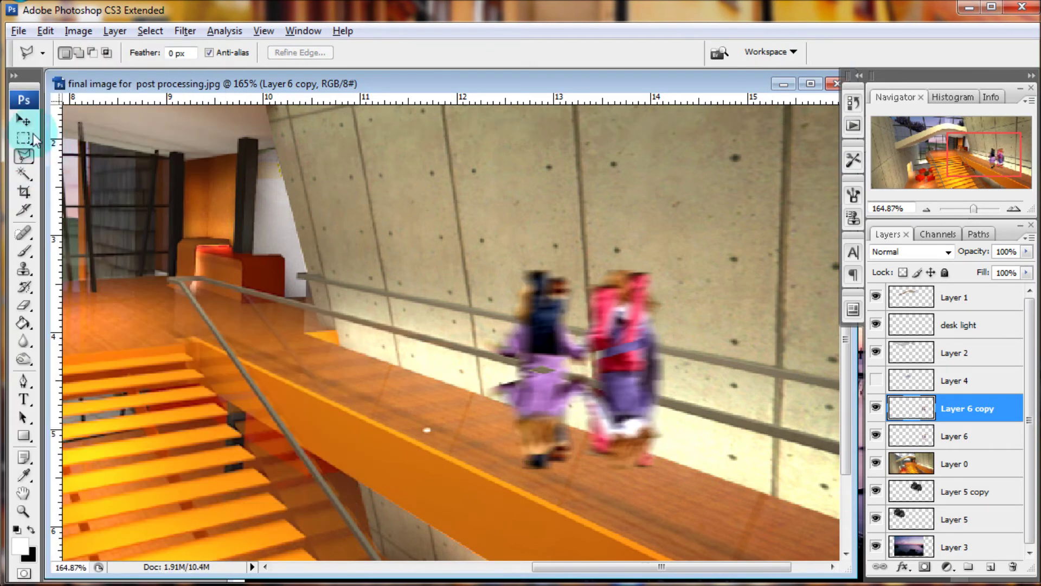
key("v")
mouse_move(625, 349)
left_mouse_down()
mouse_move(616, 539)
mouse_move(653, 503)
left_mouse_up()
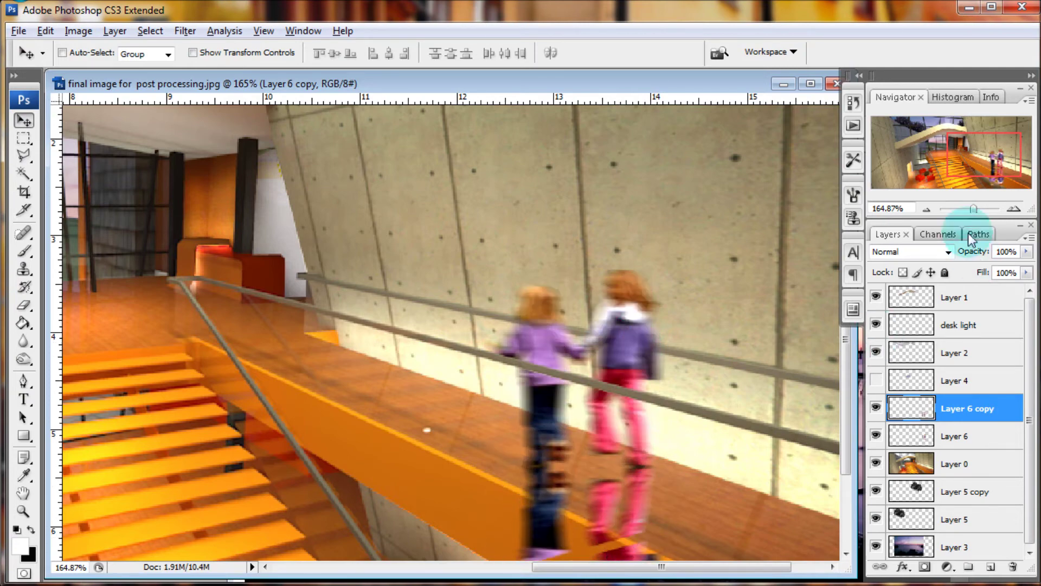
left_click_drag(980, 164, 980, 171)
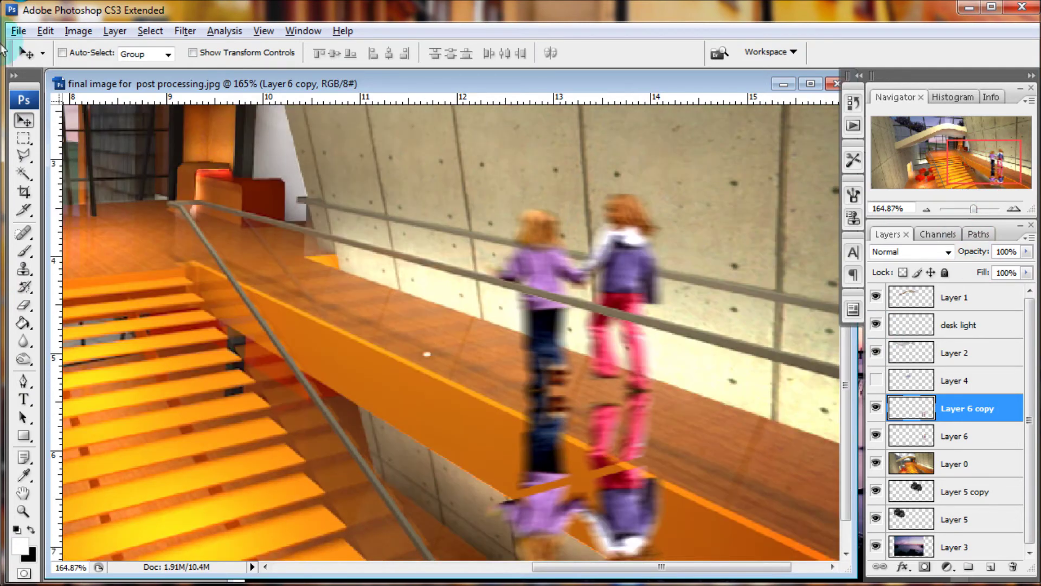
left_click(79, 31)
mouse_move(42, 71)
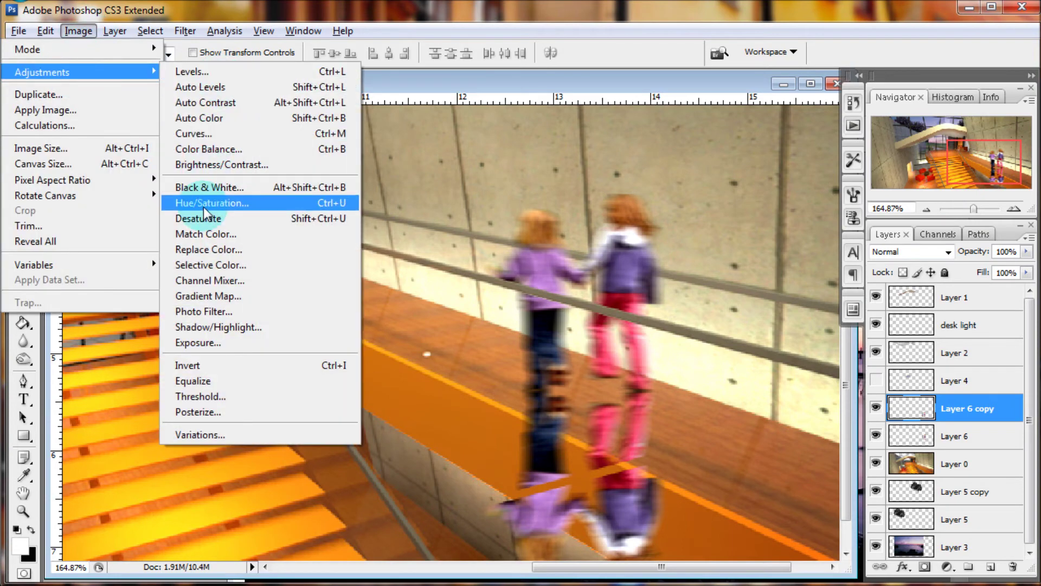
- Try darkening with Hue/Saturation and cancel, then drop Layer 6 copy to 44% opacity
left_click(203, 206)
left_click_drag(670, 301, 284, 173)
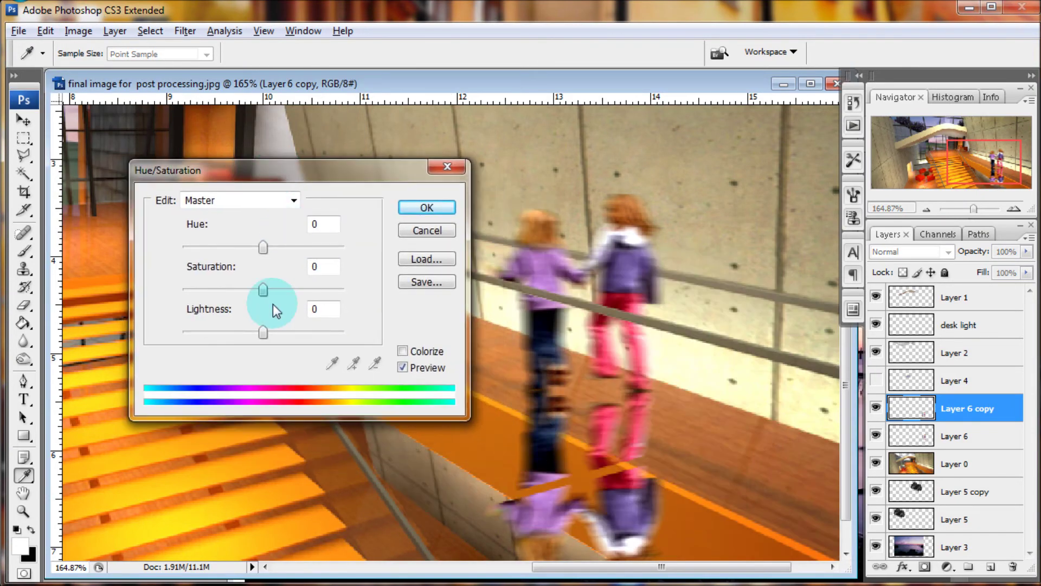
left_click_drag(263, 332, 195, 331)
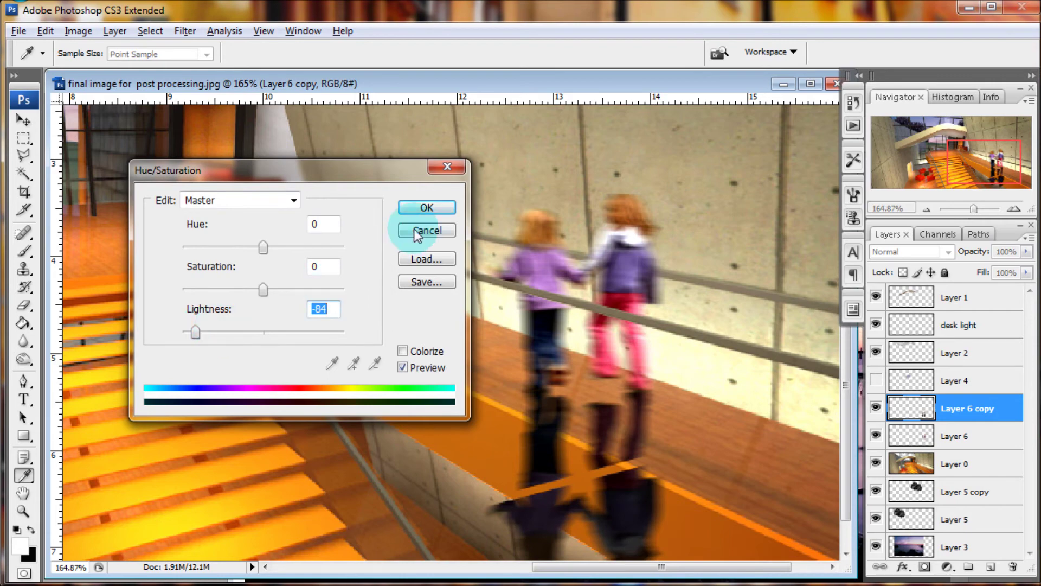
left_click(417, 231)
key("v")
left_click_drag(963, 258, 933, 260)
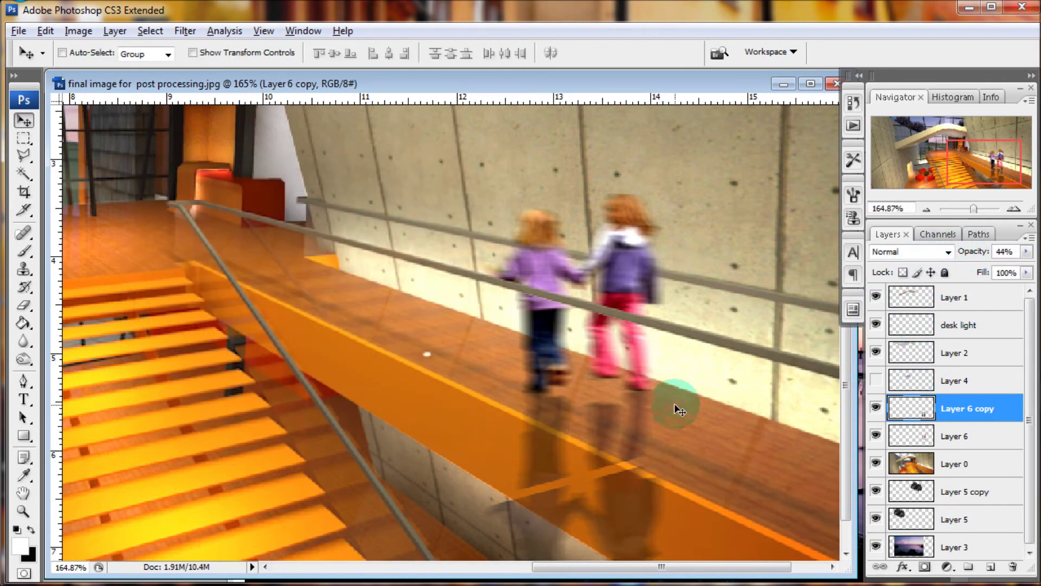
left_click_drag(998, 166, 1004, 170)
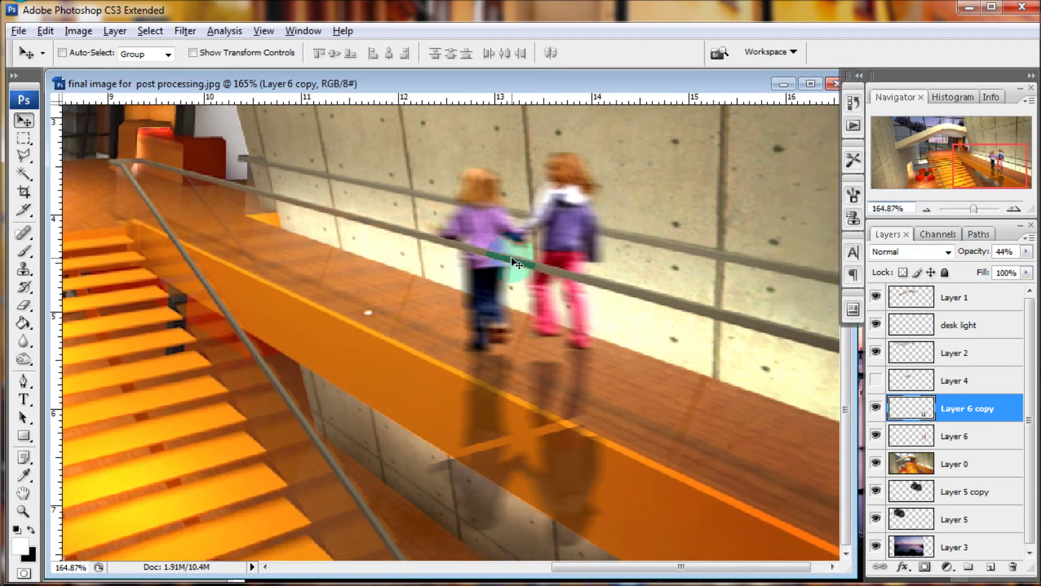
- Lasso the reflection below the orange balcony edge, delete it and deselect
left_click(18, 156)
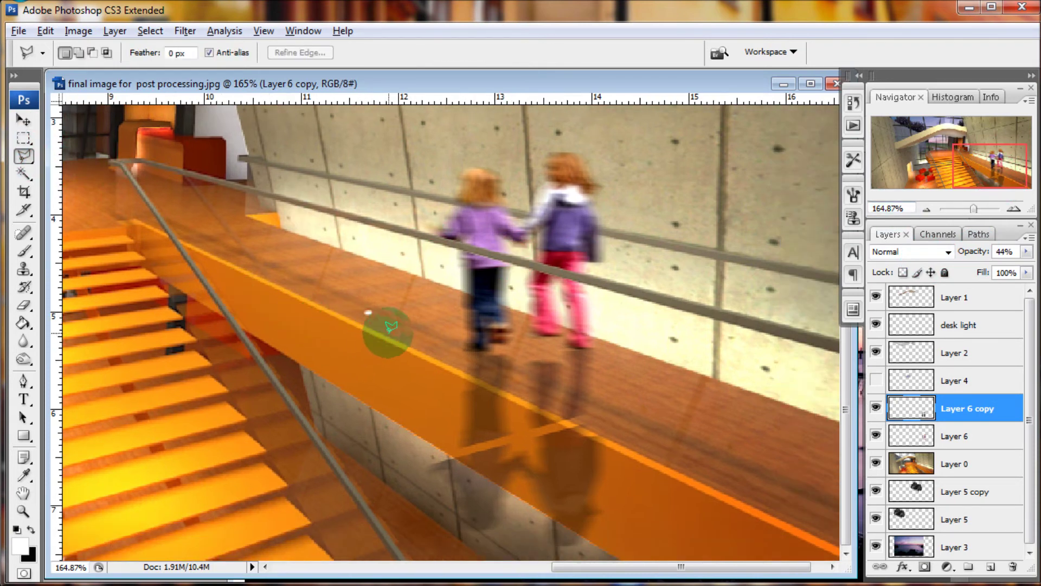
left_click(596, 437)
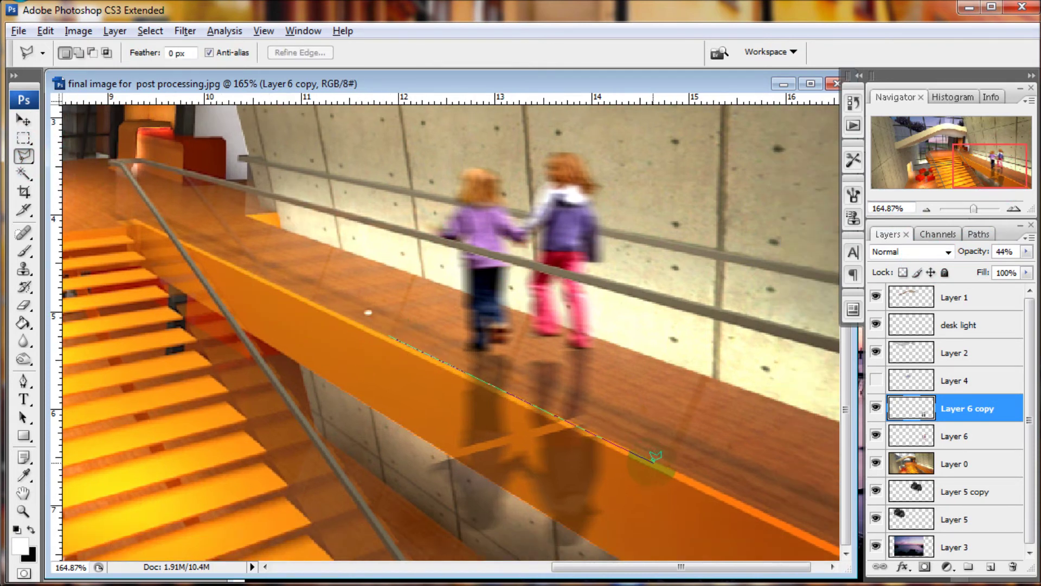
left_click(475, 549)
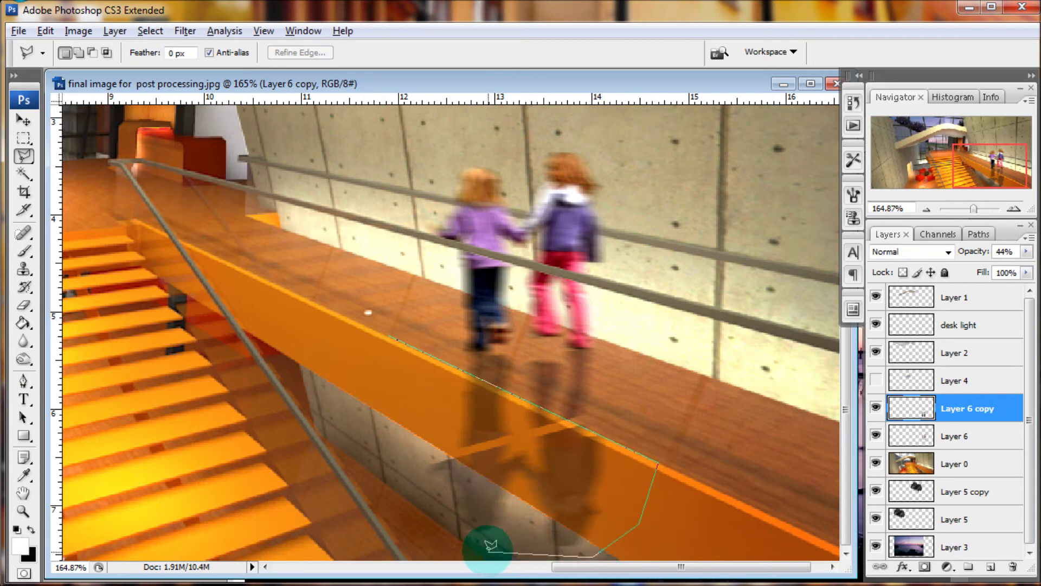
left_click(395, 524)
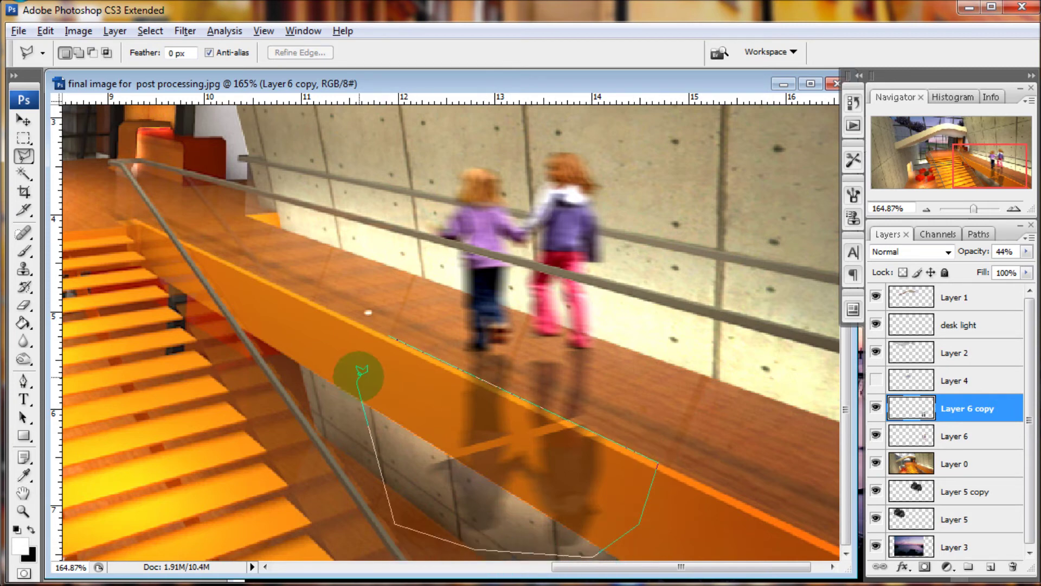
key("Delete")
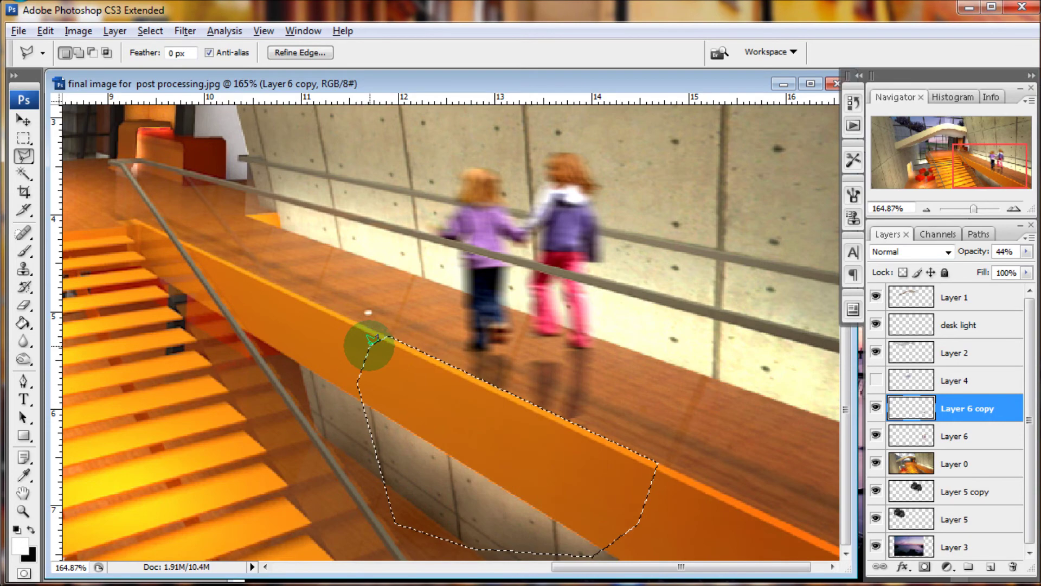
left_click(149, 30)
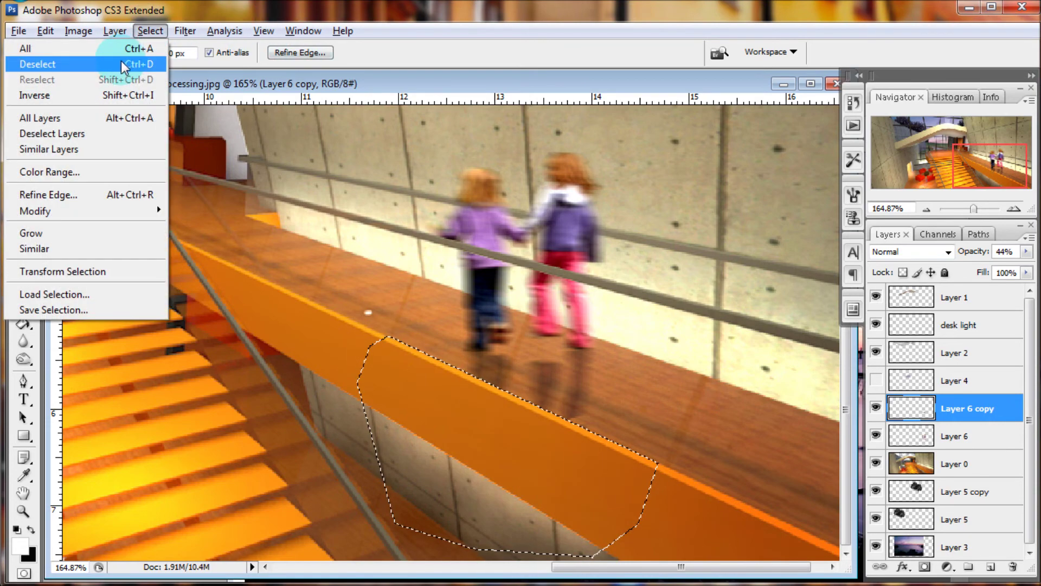
left_click(41, 63)
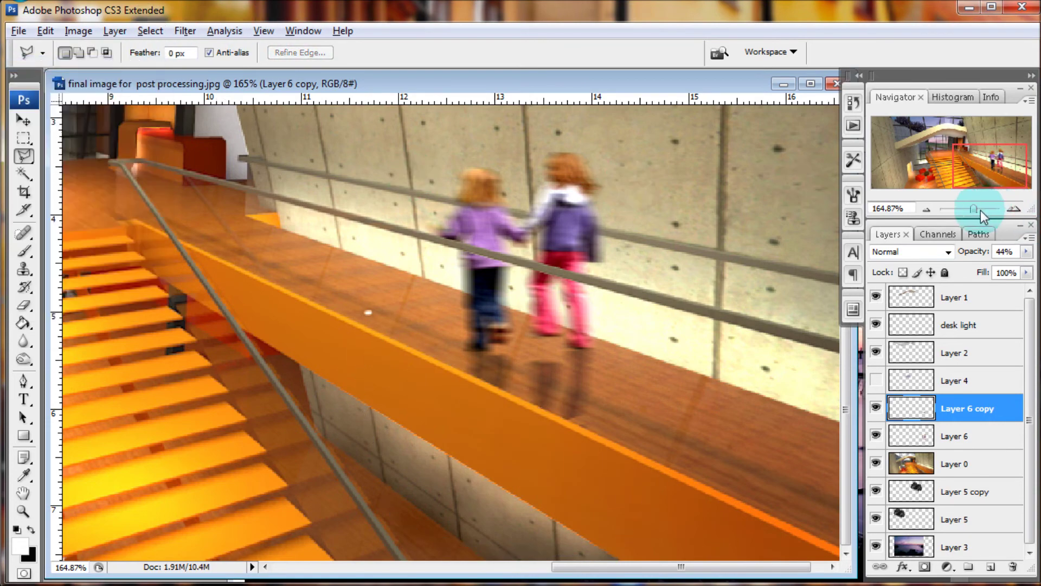
left_click_drag(983, 211, 969, 212)
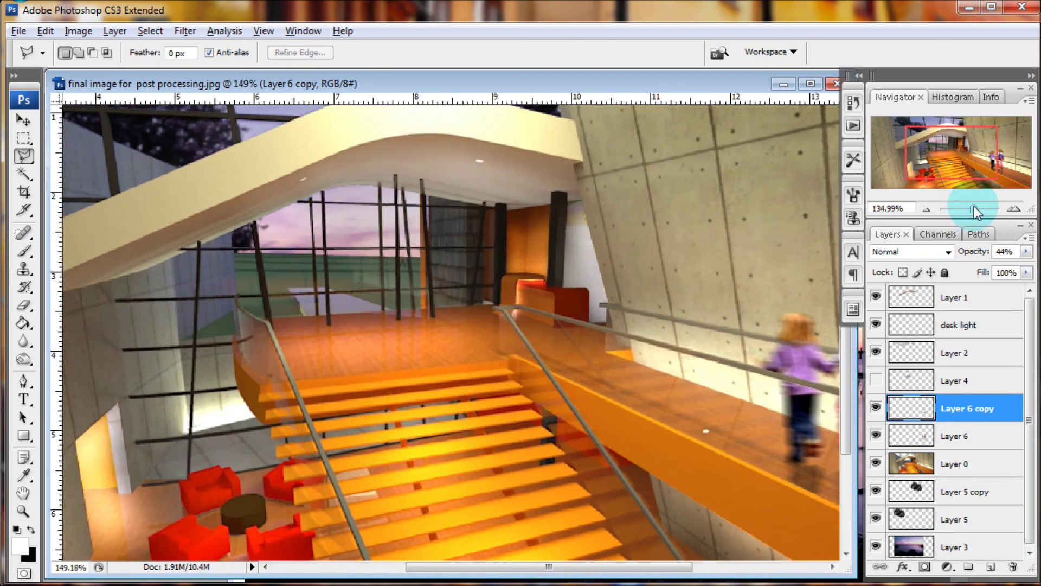
- Scale the backpack girls on Layer 7 down to about 90.8%
left_click_drag(970, 216, 975, 212)
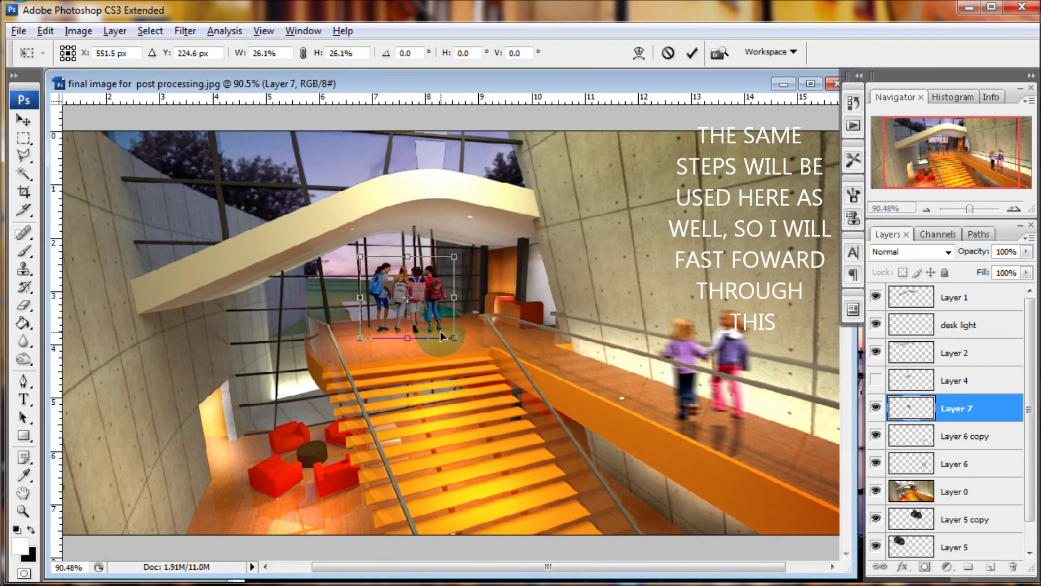
key("ctrl+t")
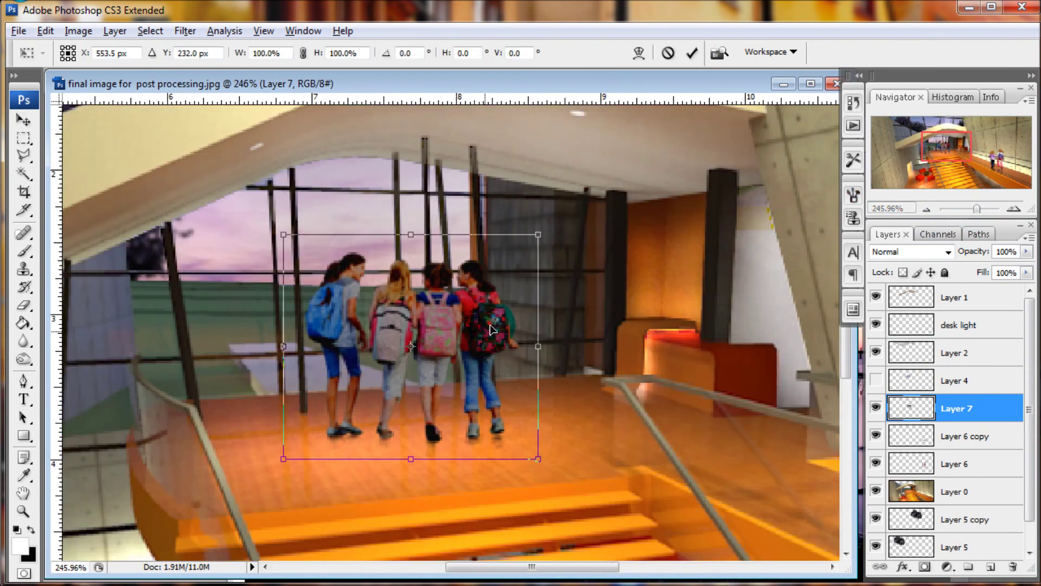
left_click_drag(551, 227, 516, 254)
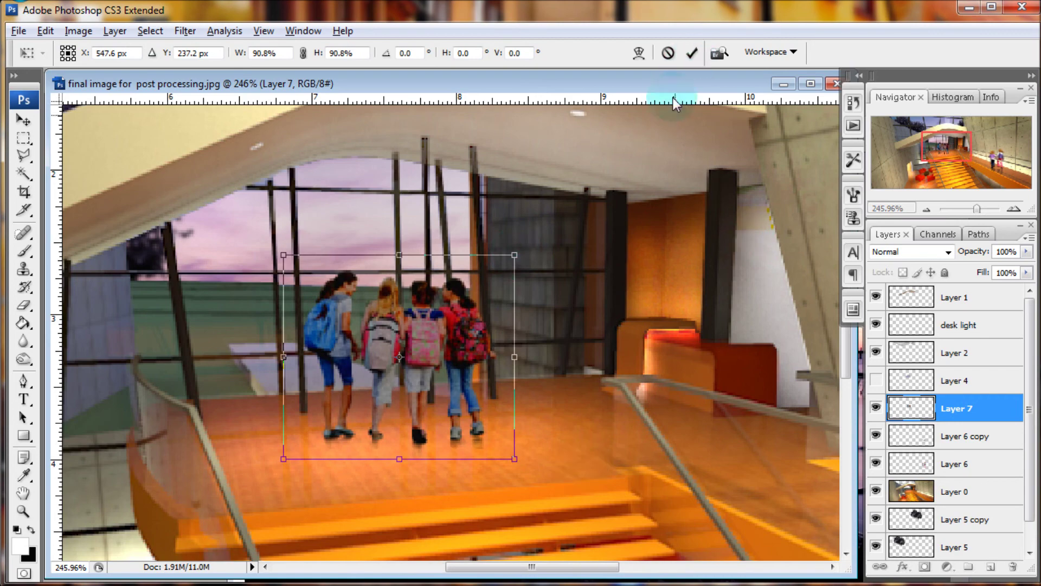
key("Return")
- Brighten the backpack girls with Levels white 221 and a highlights Dodge brush
left_click(79, 31)
left_click(200, 81)
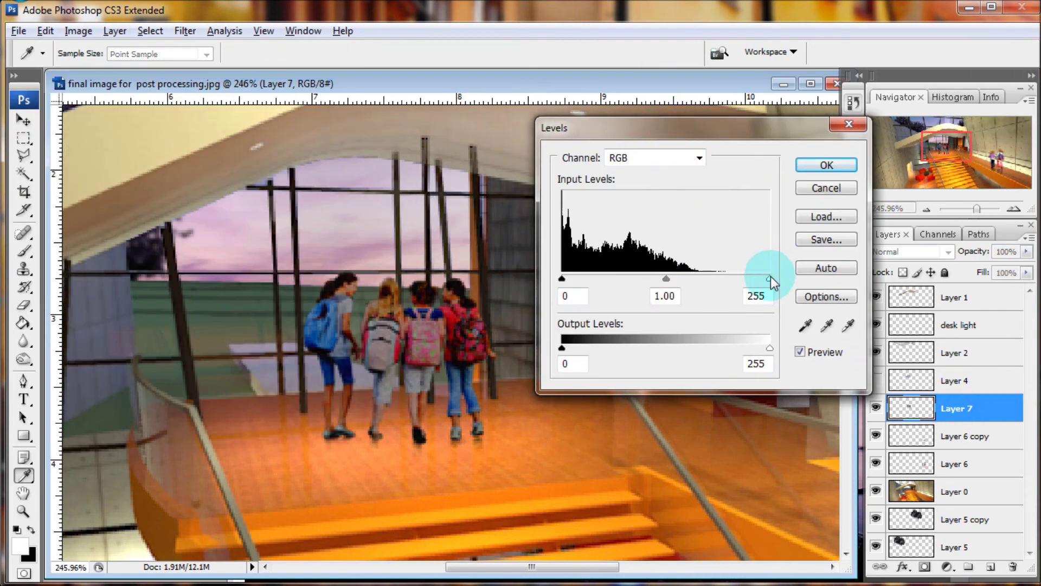
left_click_drag(770, 278, 742, 278)
key("Return")
left_click(23, 359)
left_click(93, 356)
left_click(204, 54)
key("bracketleft")
key("bracketleft")
key("bracketleft")
left_click_drag(348, 267, 363, 314)
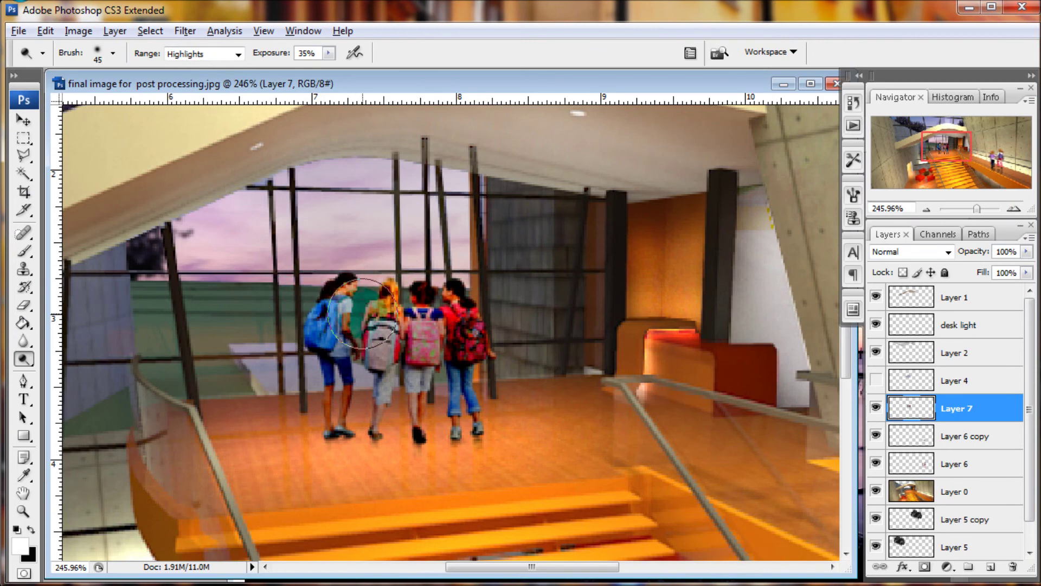
- Duplicate Layer 7, flip the copy vertically and place it under the girls' feet
right_click(955, 409)
left_click(976, 59)
key("Return")
left_click(45, 30)
left_click(255, 515)
key("v")
left_click_drag(396, 352, 396, 510)
key("ctrl+bracketleft")
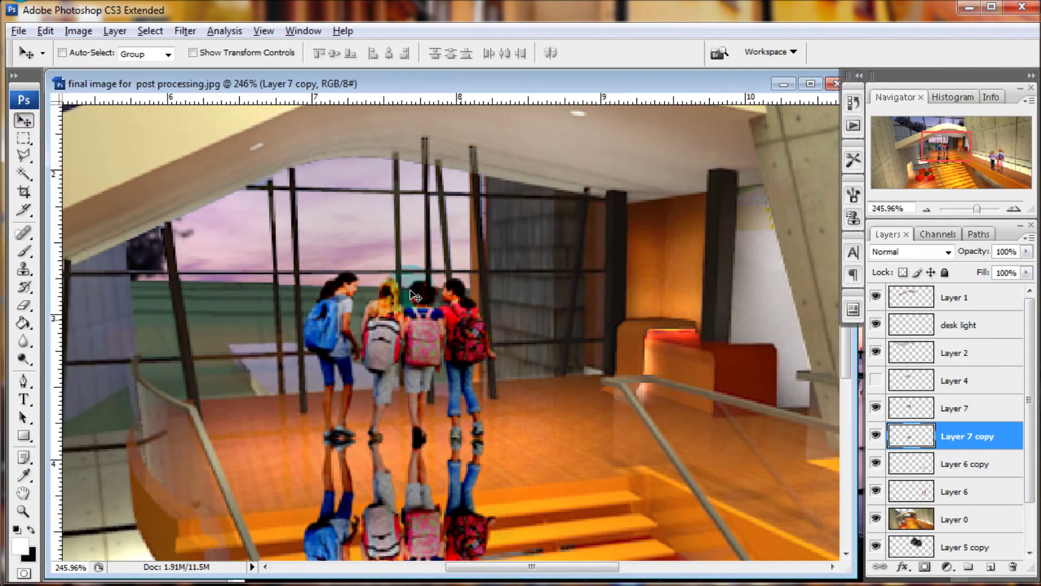
- Darken the Layer 7 copy reflection with Hue/Saturation and lower its opacity to 35%
left_click(78, 31)
left_click(232, 205)
left_click_drag(267, 332, 207, 332)
left_click(433, 205)
left_click_drag(968, 259, 919, 265)
- Outline the reflection over the stairs with the Polygonal Lasso, delete it, and deselect
left_click(941, 158)
key("l")
left_click(356, 350)
left_click(645, 322)
left_click(618, 412)
left_click(534, 497)
left_click(357, 350)
key("Delete")
key("ctrl+d")
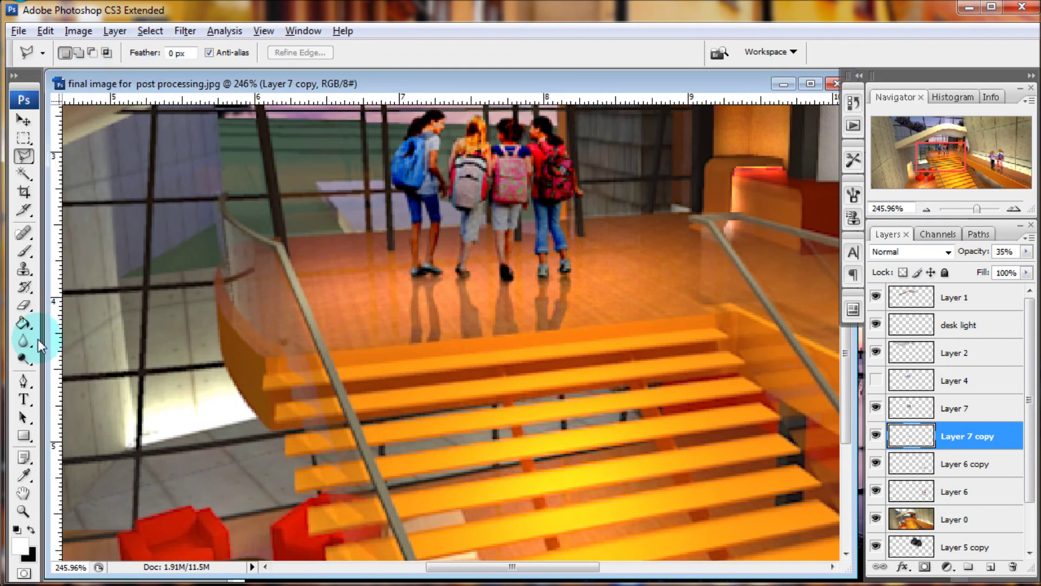
- Pick a smaller Blur brush, then duplicate Layer 7 as Layer 7 copy 2
left_click(23, 341)
key("bracketleft")
key("bracketleft")
key("bracketleft")
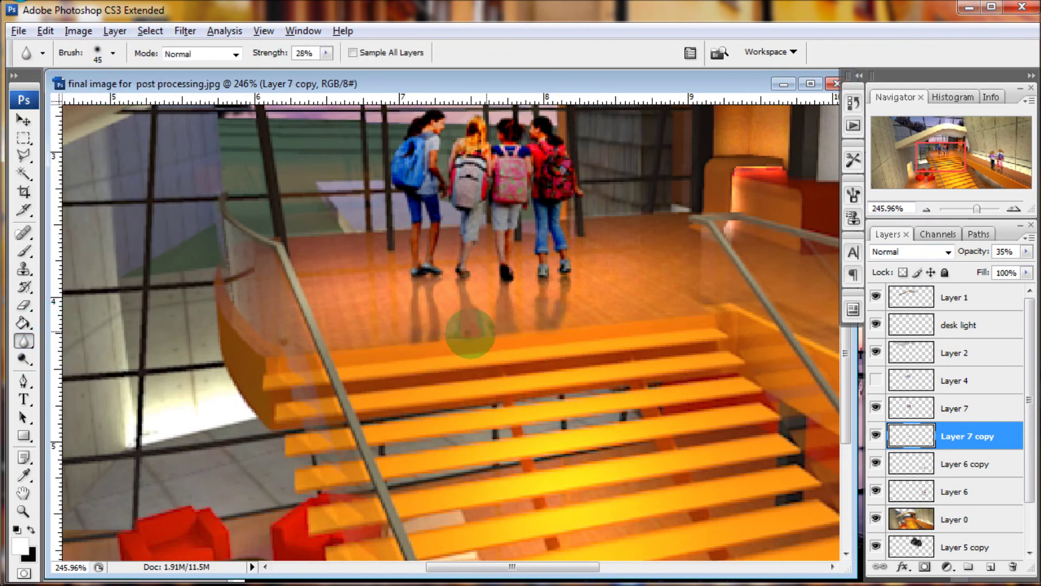
left_click_drag(977, 208, 979, 208)
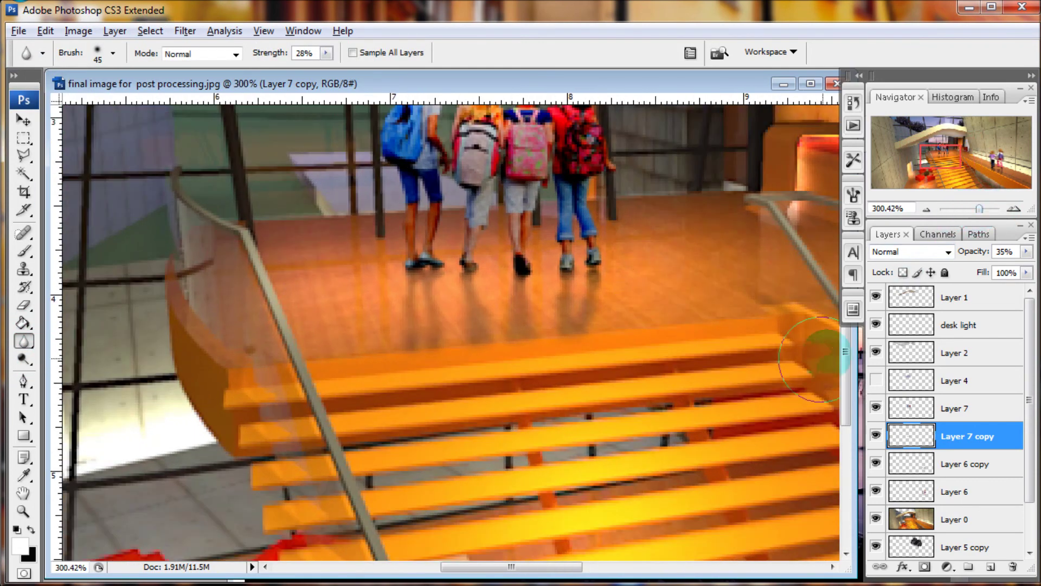
left_click(963, 414)
right_click(963, 414)
left_click(933, 444)
left_click(795, 190)
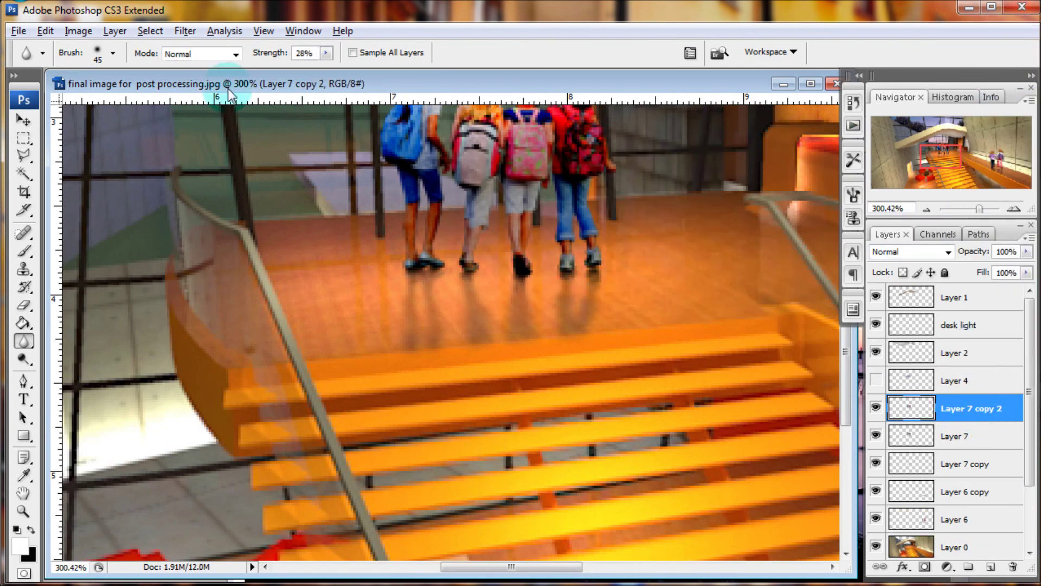
- Flip and squash Layer 7 copy 2 under the girls' feet, below Layer 7
key("ctrl+t")
scroll(432, 218, "up", 3)
left_click_drag(433, 218, 434, 451)
left_click(692, 52)
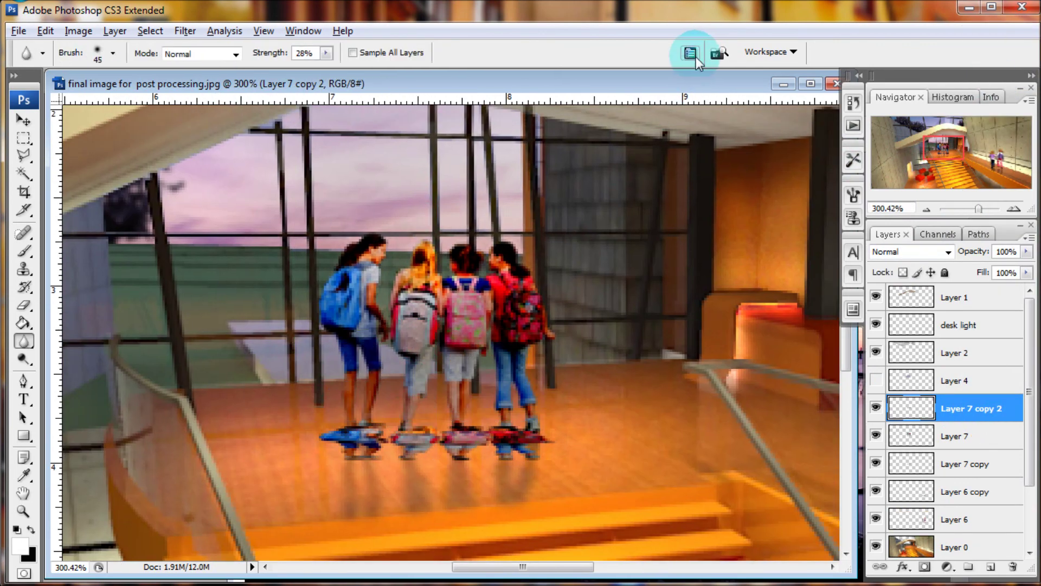
left_click_drag(996, 408, 970, 444)
- Turn the shadow black with Lightness -100, Gaussian Blur it, and fade it to 36%
left_click(79, 31)
left_click(256, 203)
left_click_drag(262, 333, 151, 333)
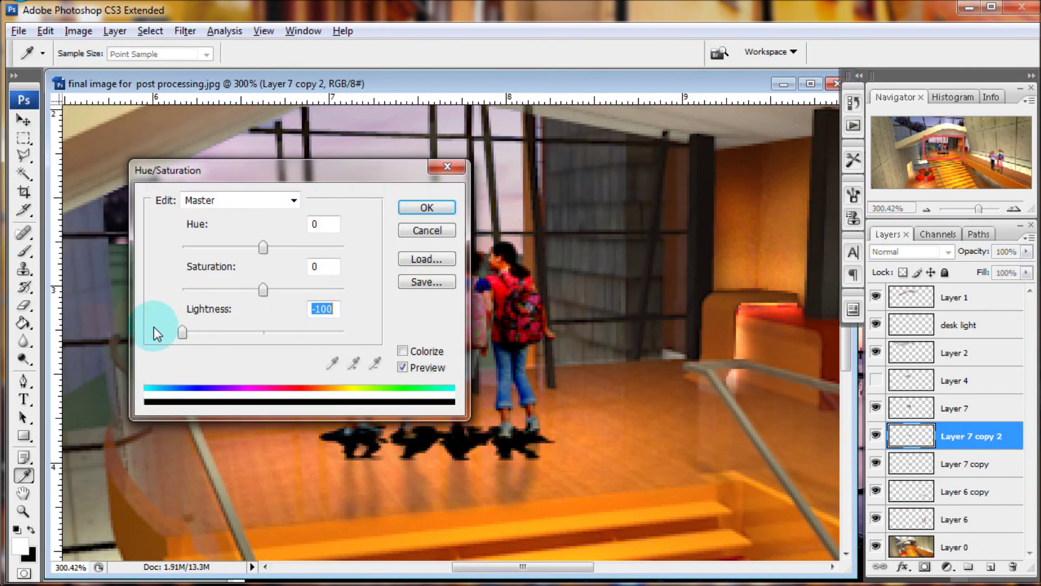
left_click(423, 205)
left_click(185, 31)
left_click(246, 256)
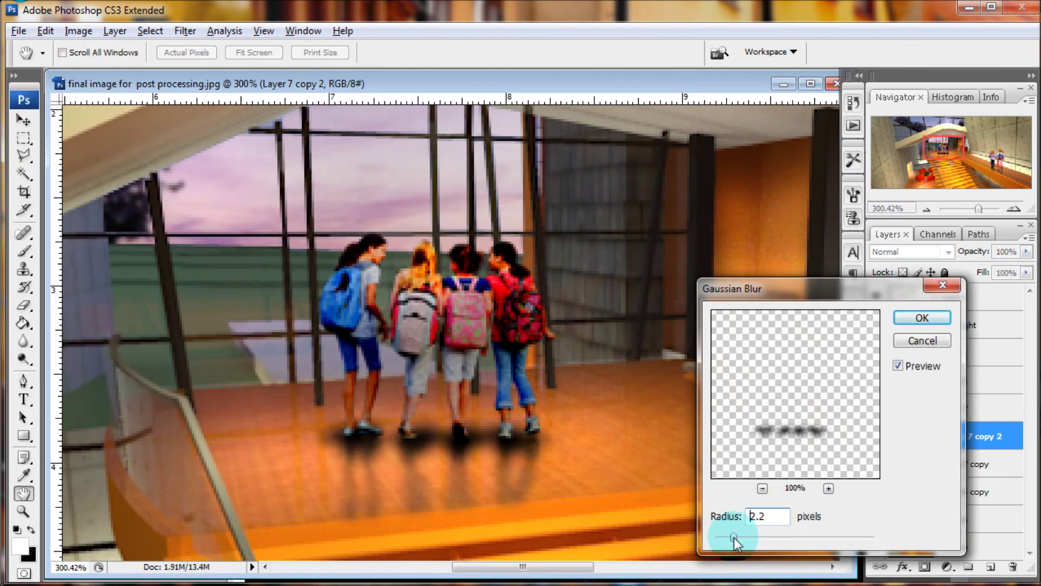
key("Return")
left_click_drag(974, 251, 925, 261)
left_click_drag(978, 210, 969, 210)
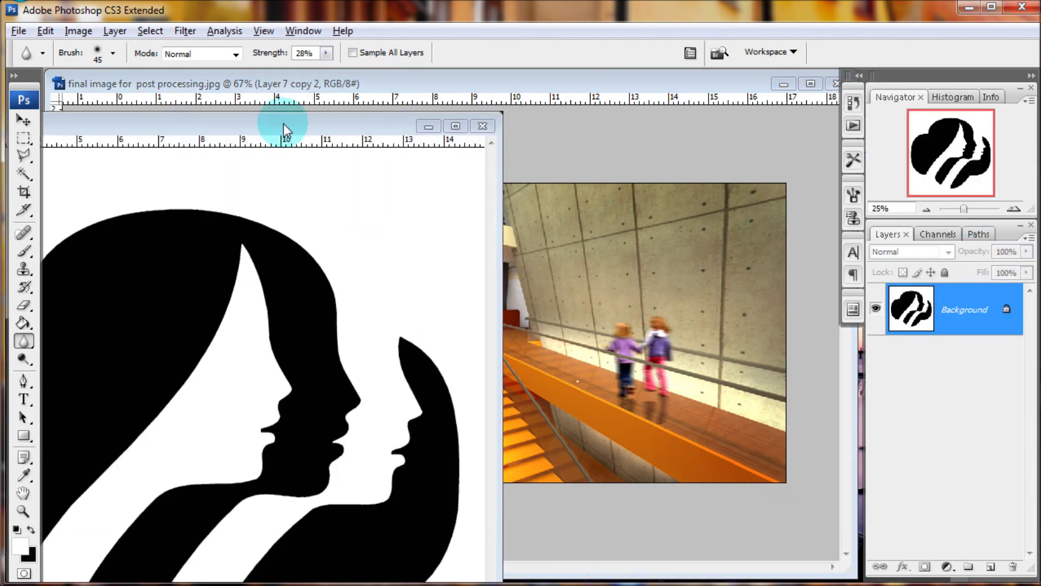
- Drag the logo image into the staircase render as Layer 8
left_click_drag(283, 121, 594, 103)
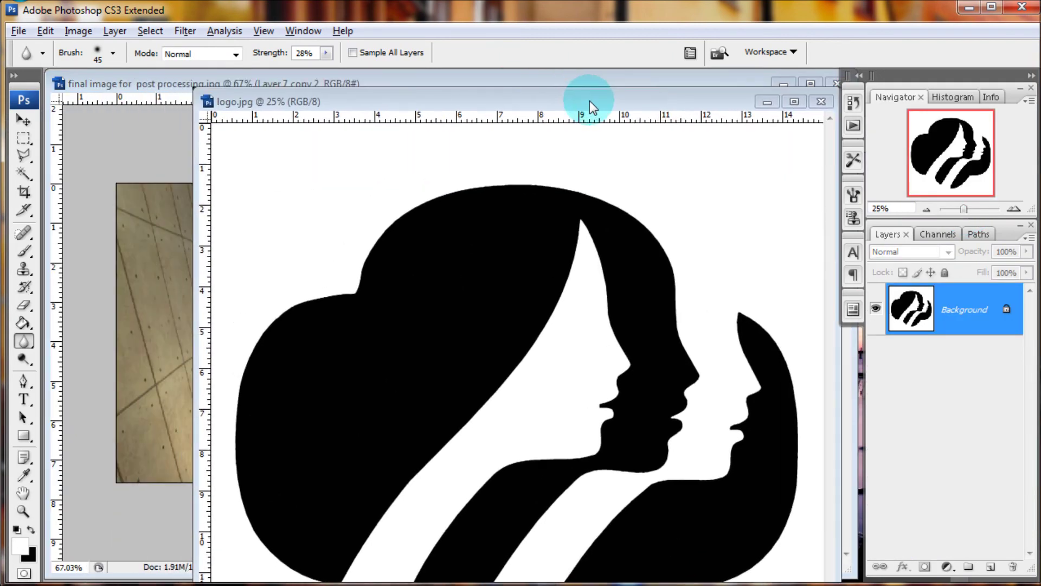
left_click(23, 120)
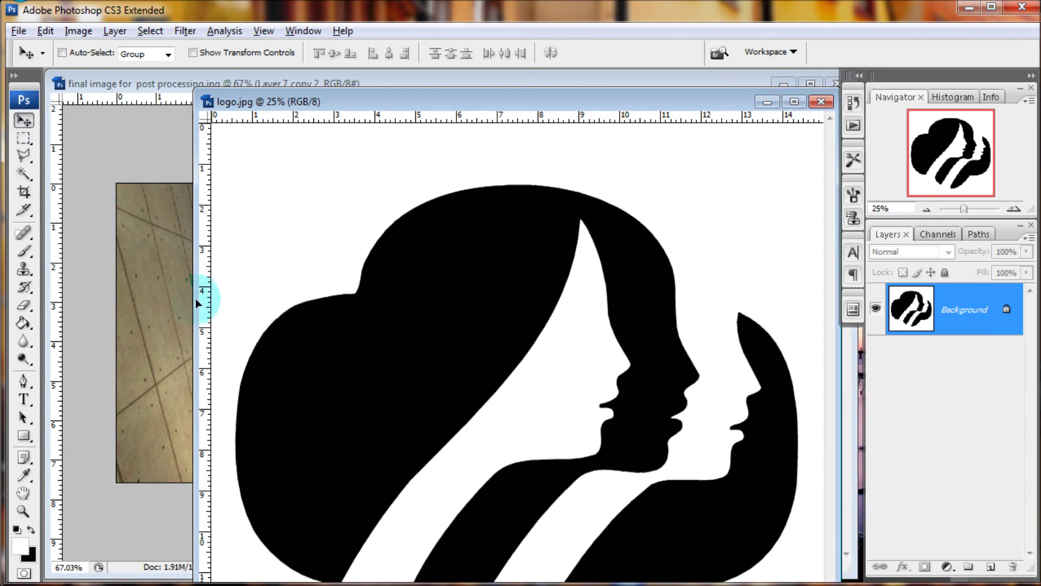
left_click_drag(196, 303, 169, 303)
left_click(816, 226)
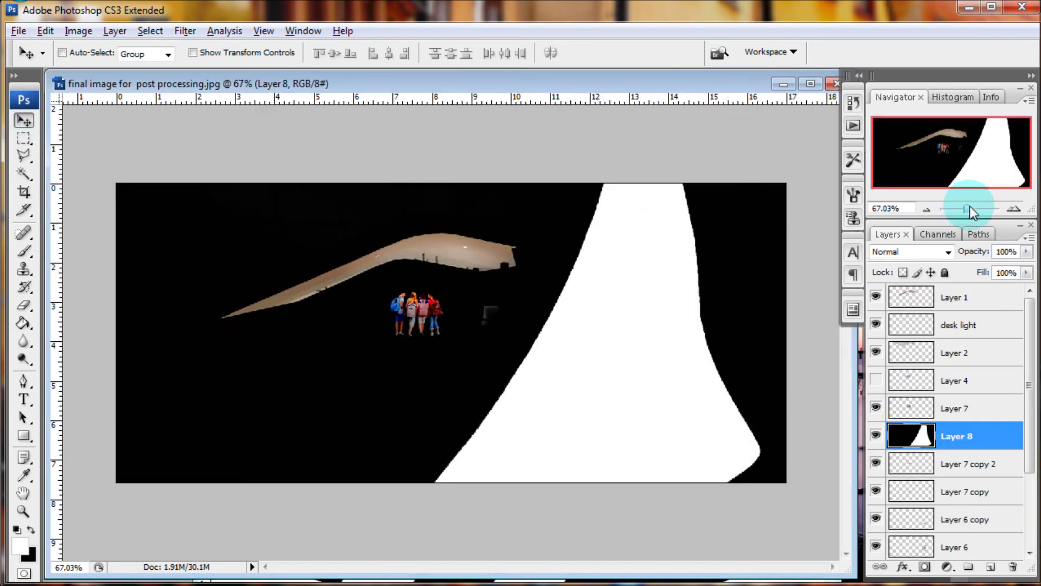
left_click_drag(970, 208, 960, 212)
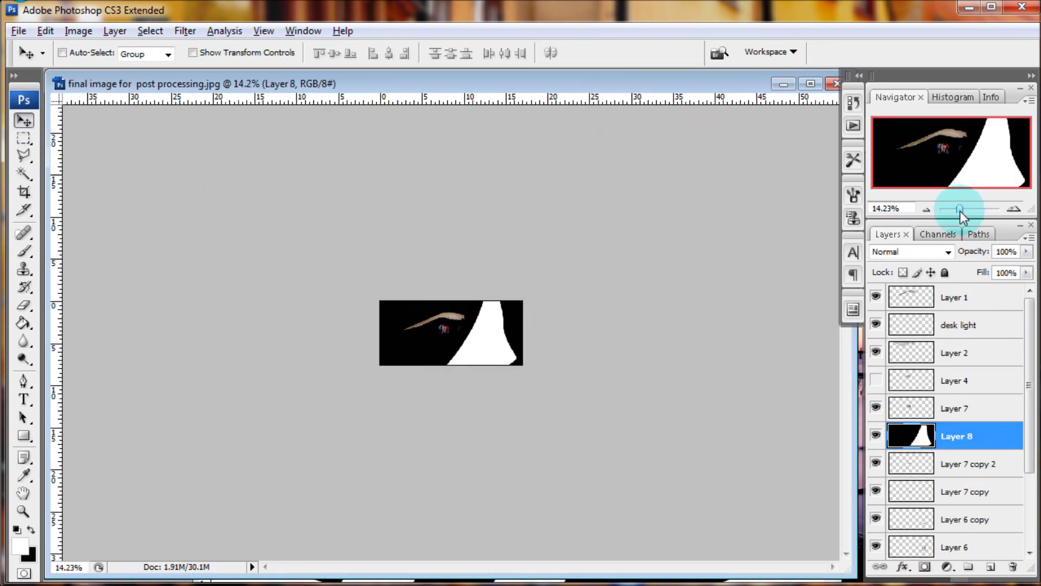
- Scale the logo to about 10% and place it on the upper-left wall
key("ctrl+t")
left_click_drag(628, 217, 328, 514)
mouse_move(418, 375)
left_mouse_down()
mouse_move(426, 295)
mouse_move(411, 323)
left_mouse_up()
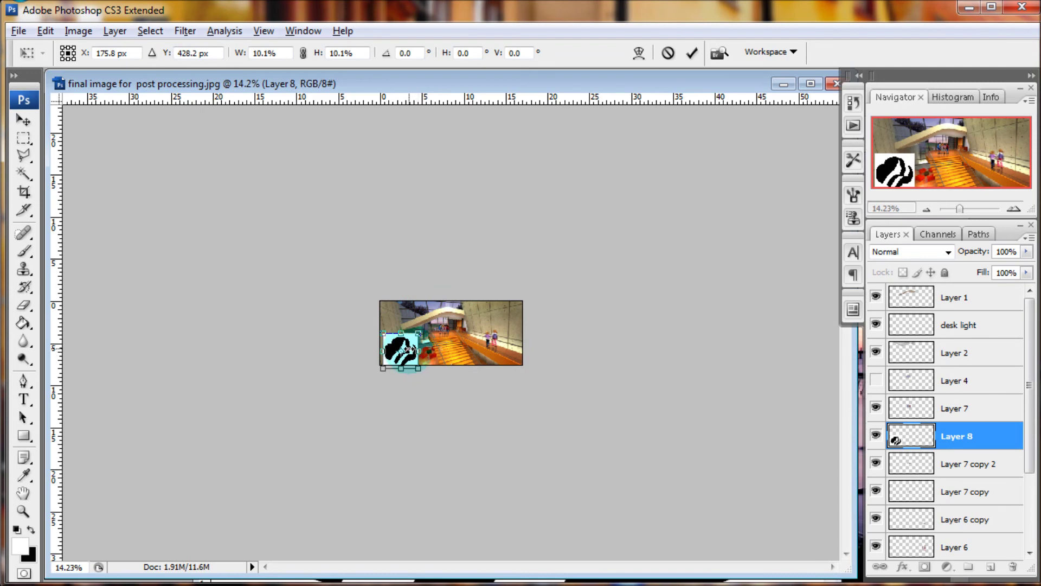
left_click_drag(410, 347, 408, 335)
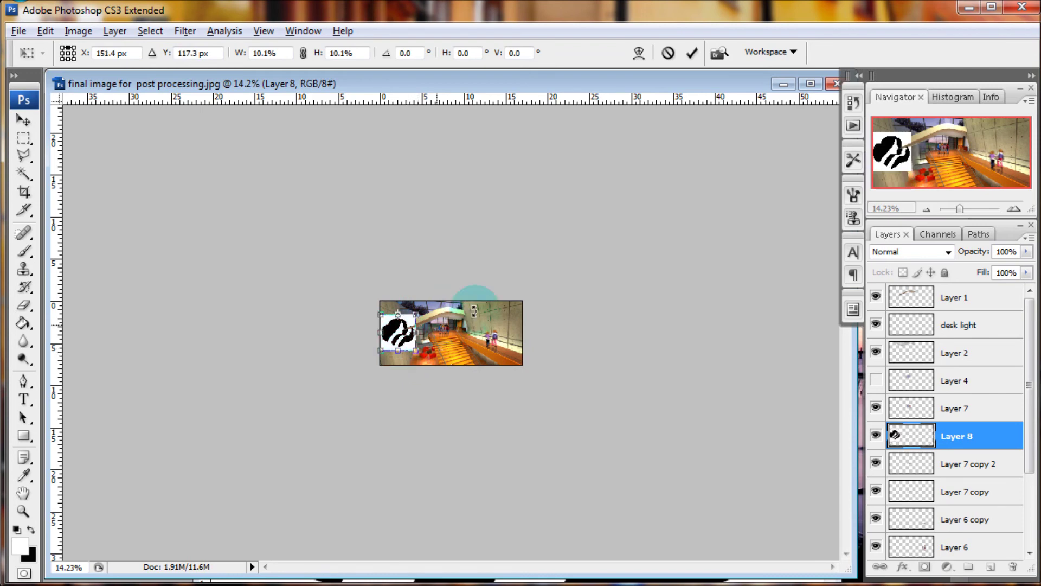
left_click_drag(958, 210, 968, 208)
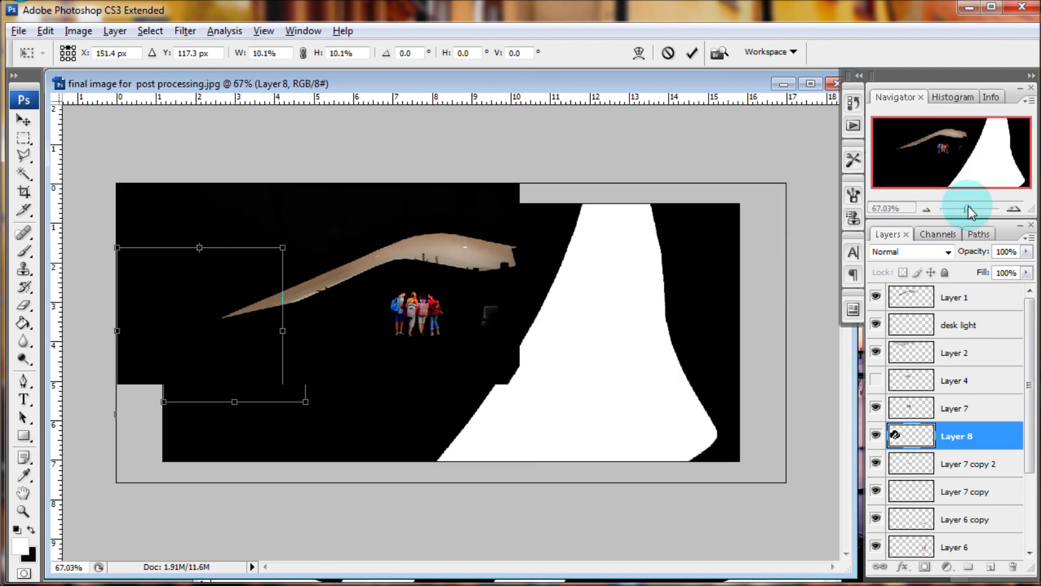
left_click(692, 53)
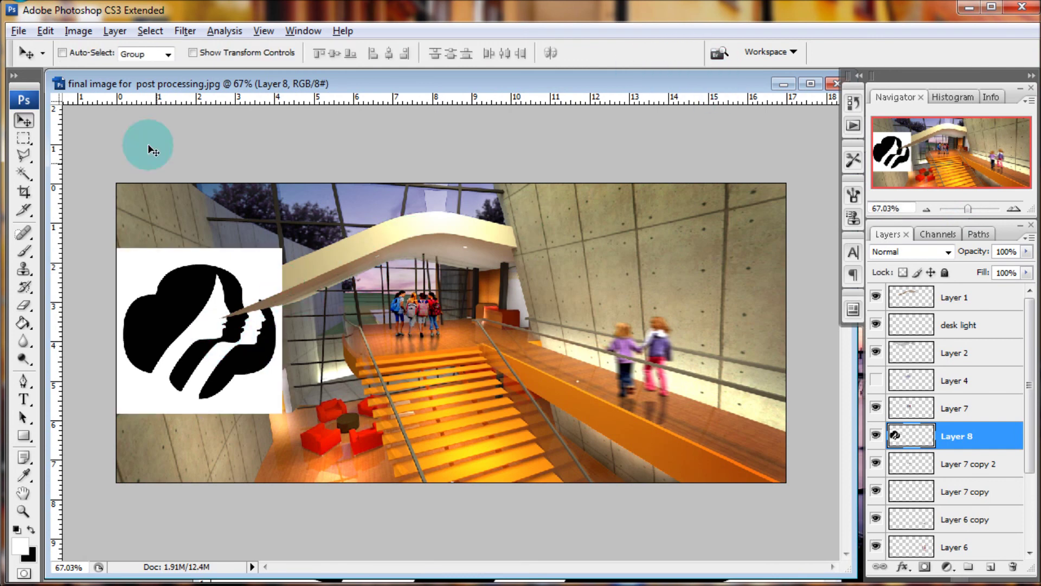
left_click(46, 31)
mouse_move(37, 318)
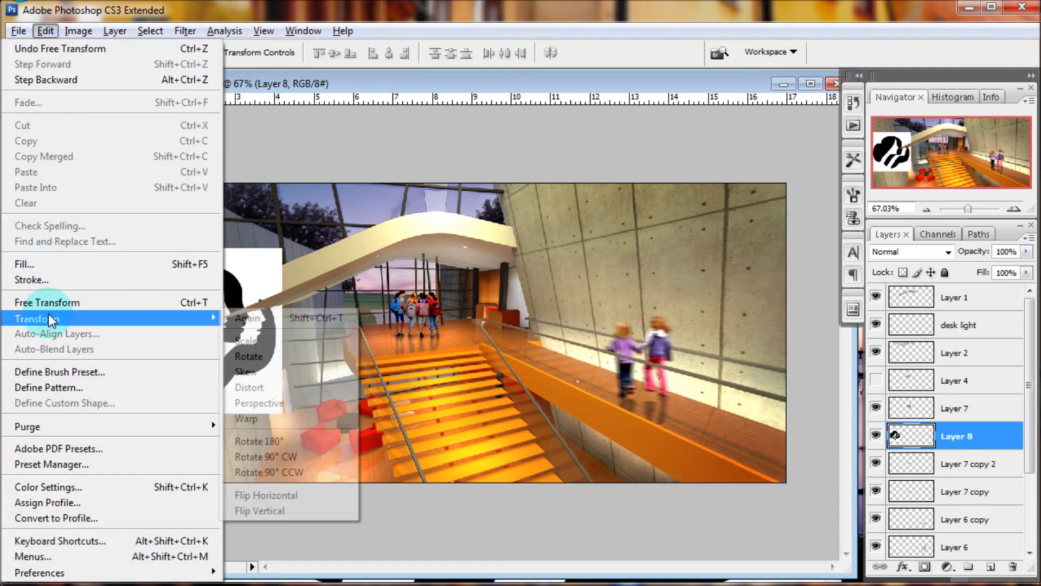
- Distort the logo by pulling its four corners toward the left wall's angle
left_click(253, 388)
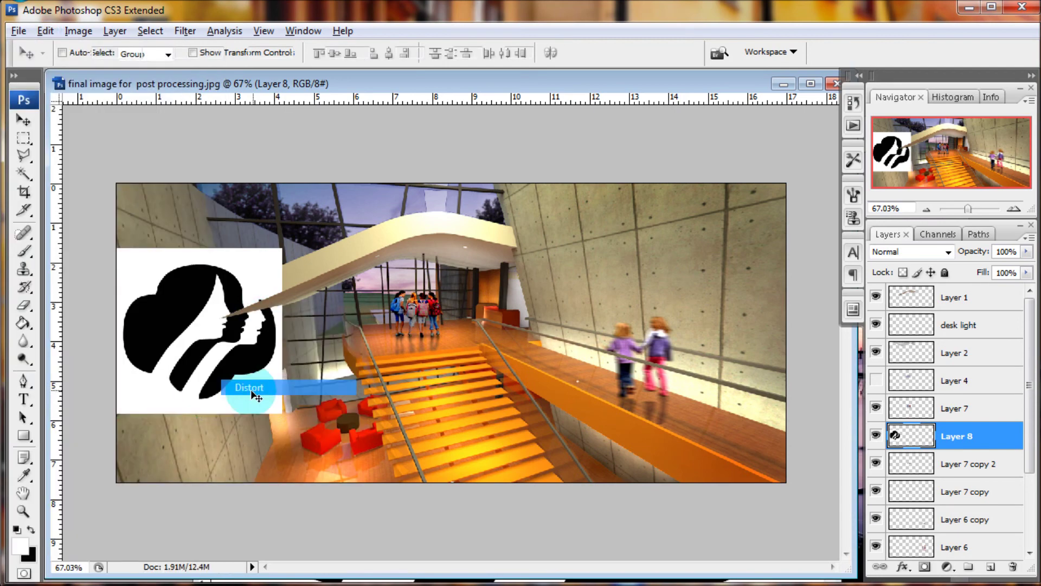
left_click_drag(117, 414, 143, 474)
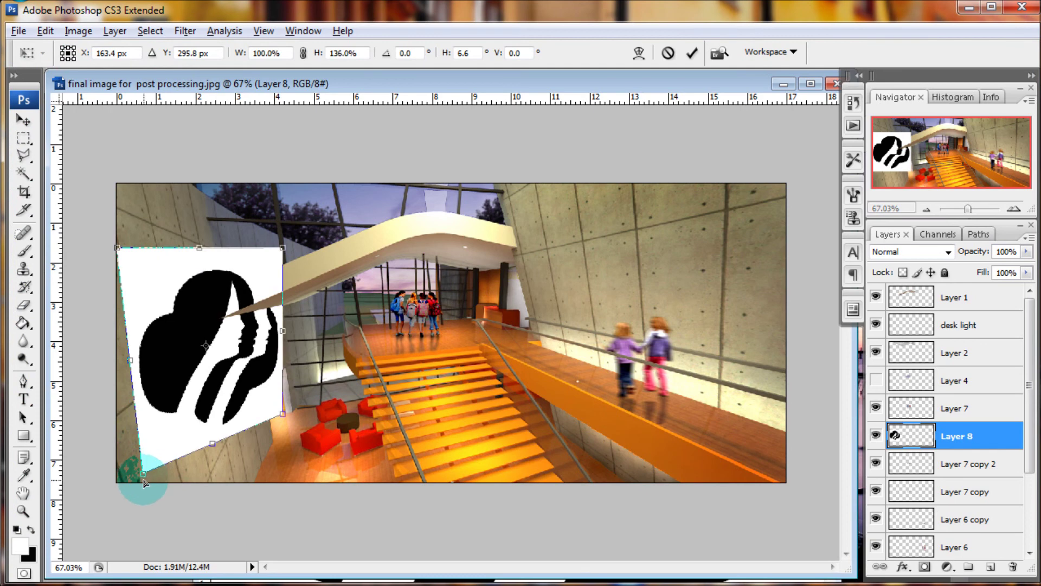
left_click_drag(118, 250, 73, 240)
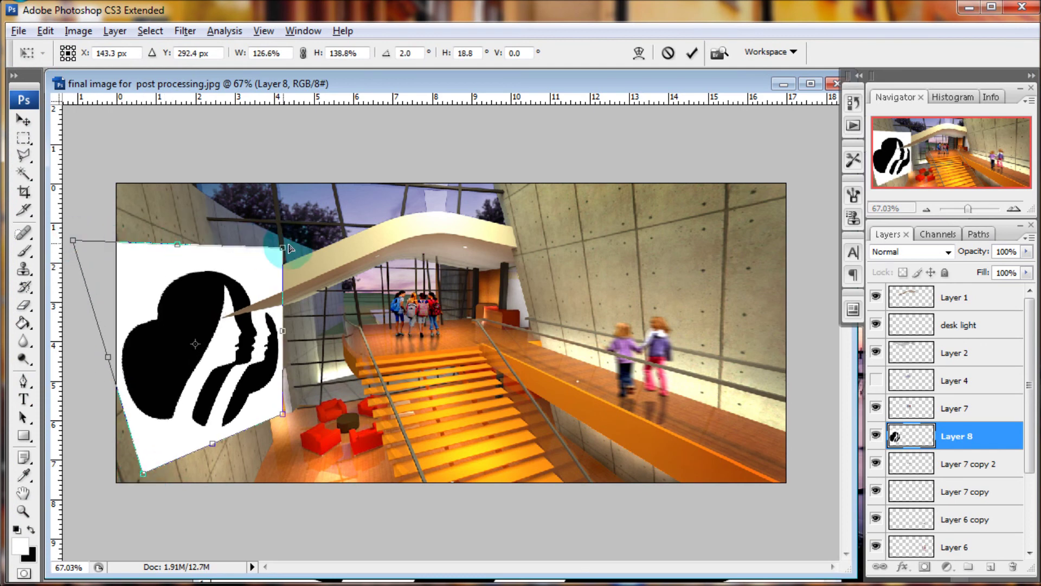
left_click_drag(283, 248, 212, 251)
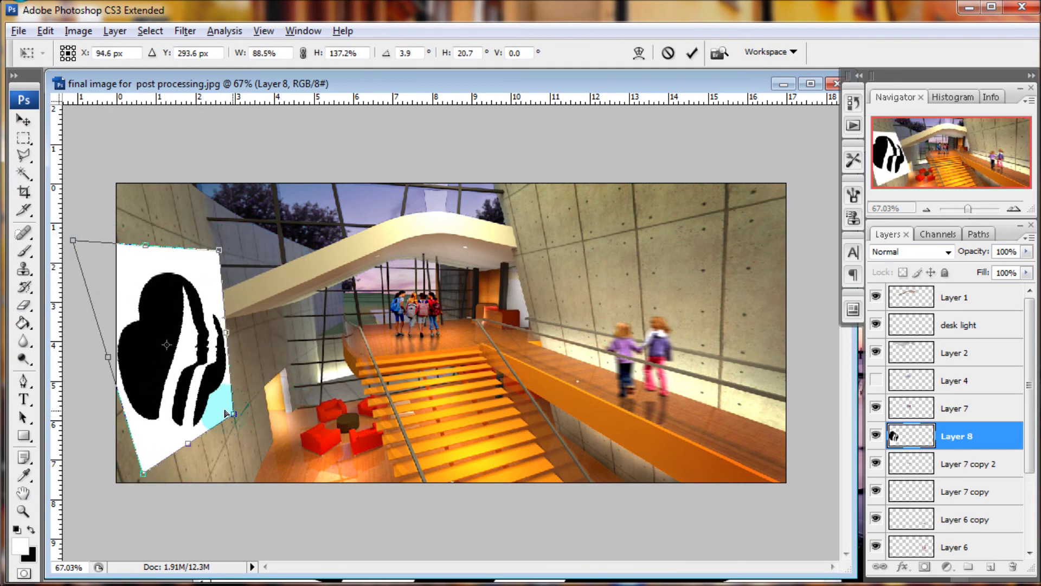
left_click_drag(283, 414, 219, 398)
- Refine the logo's top and bottom-left corners to the wall's perspective and commit
left_click_drag(218, 250, 196, 250)
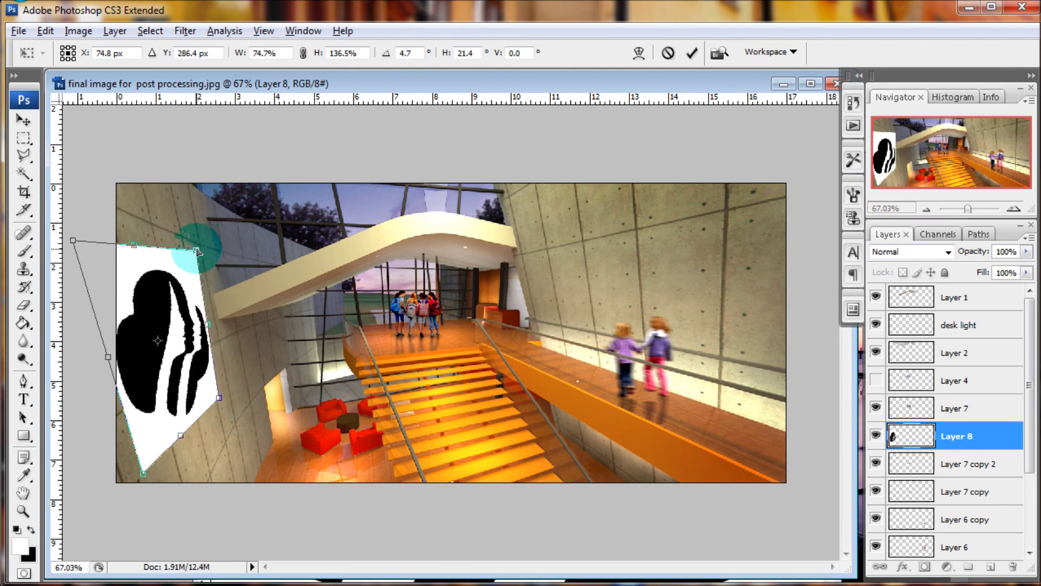
left_click_drag(73, 240, 68, 165)
left_click_drag(196, 250, 189, 216)
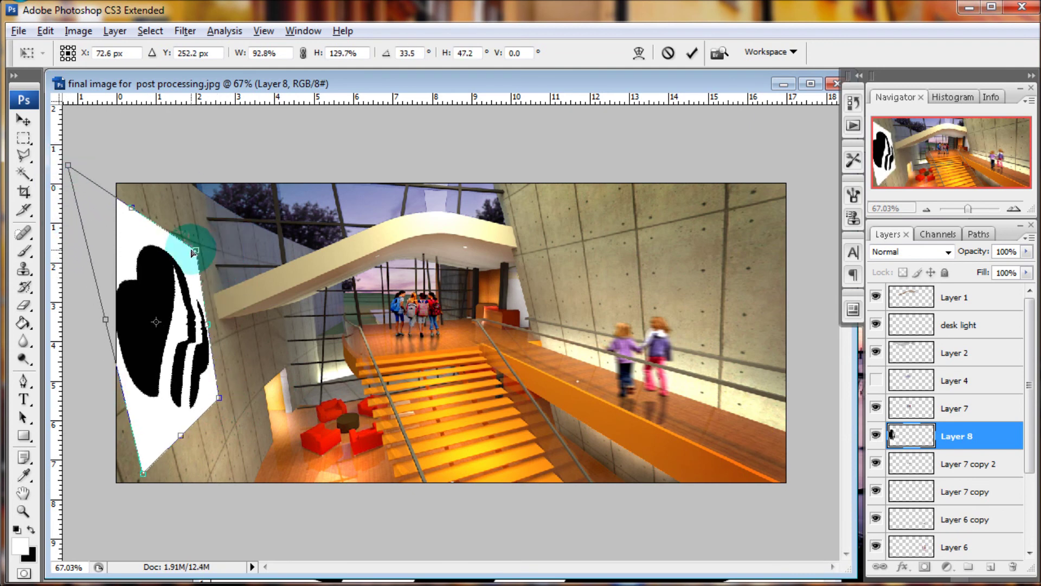
left_click_drag(224, 408, 232, 423)
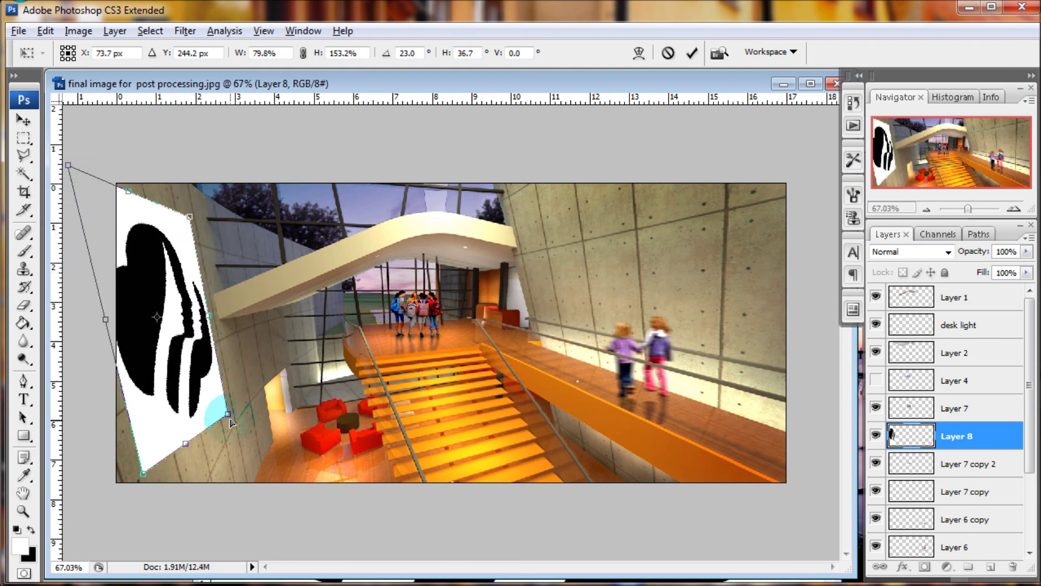
left_click(135, 487)
left_click_drag(142, 475, 144, 537)
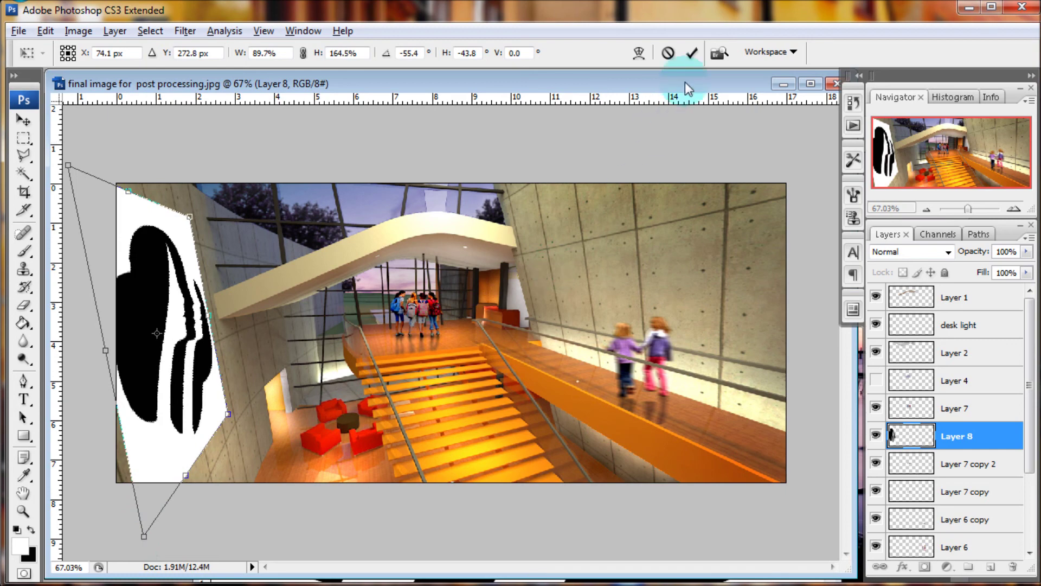
left_click(692, 53)
left_click(948, 252)
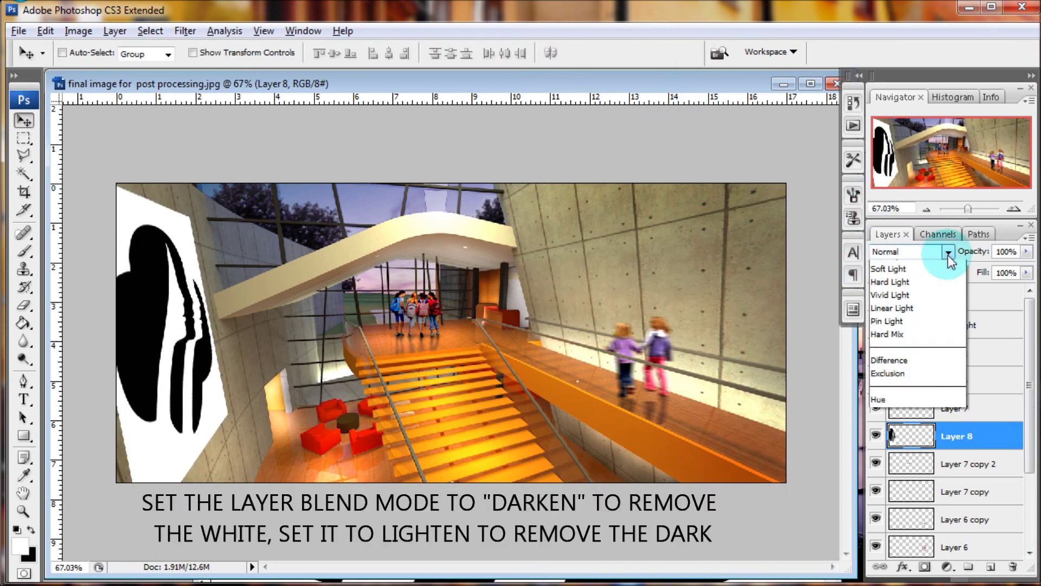
- Set Layer 8 to Multiply at 22% opacity, then start a new layer named shadows
left_click(909, 320)
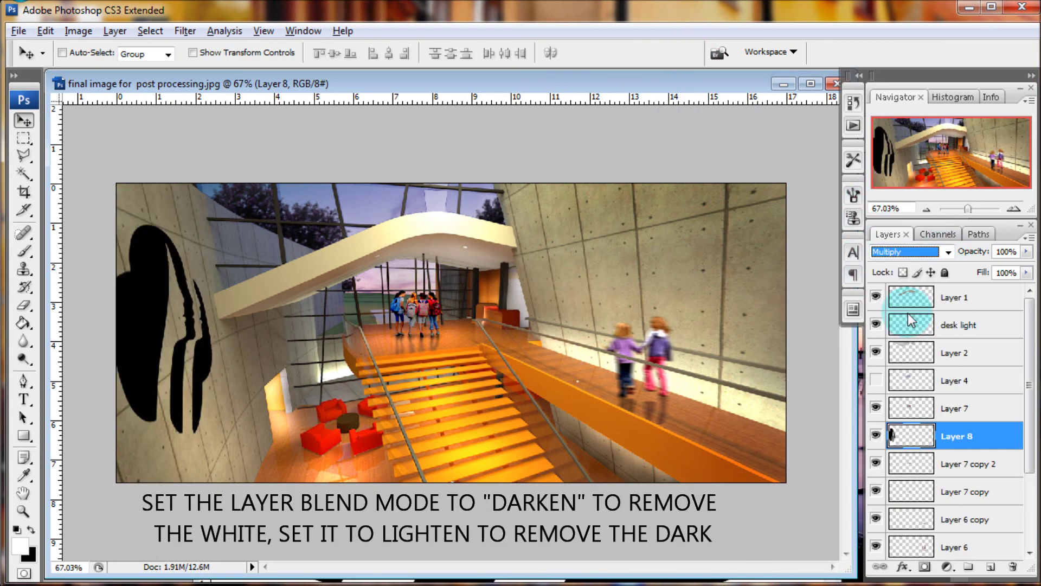
mouse_move(974, 254)
left_mouse_down()
mouse_move(937, 264)
mouse_move(947, 260)
left_mouse_up()
left_click(189, 342)
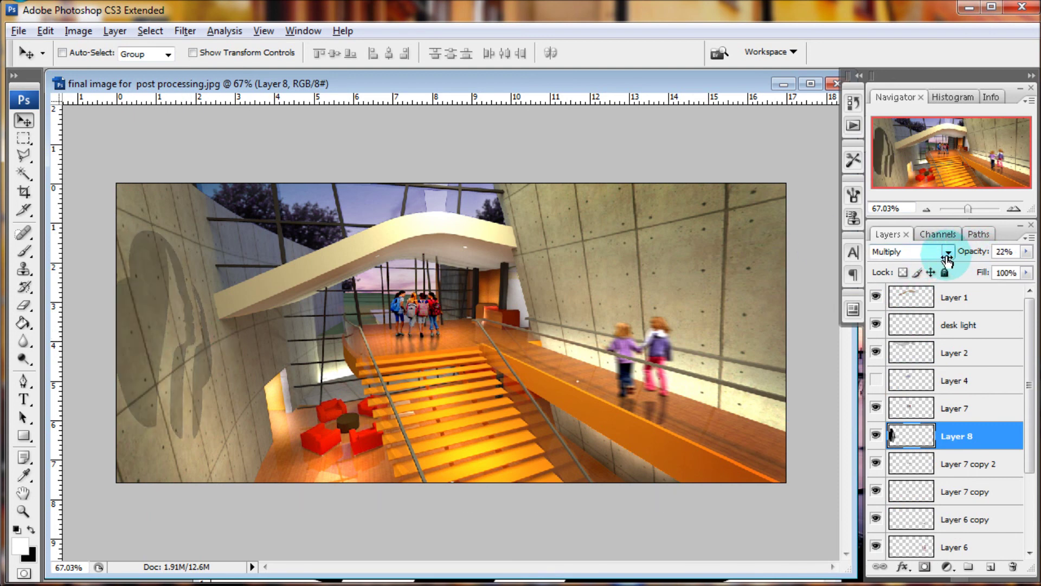
left_click_drag(969, 209, 967, 208)
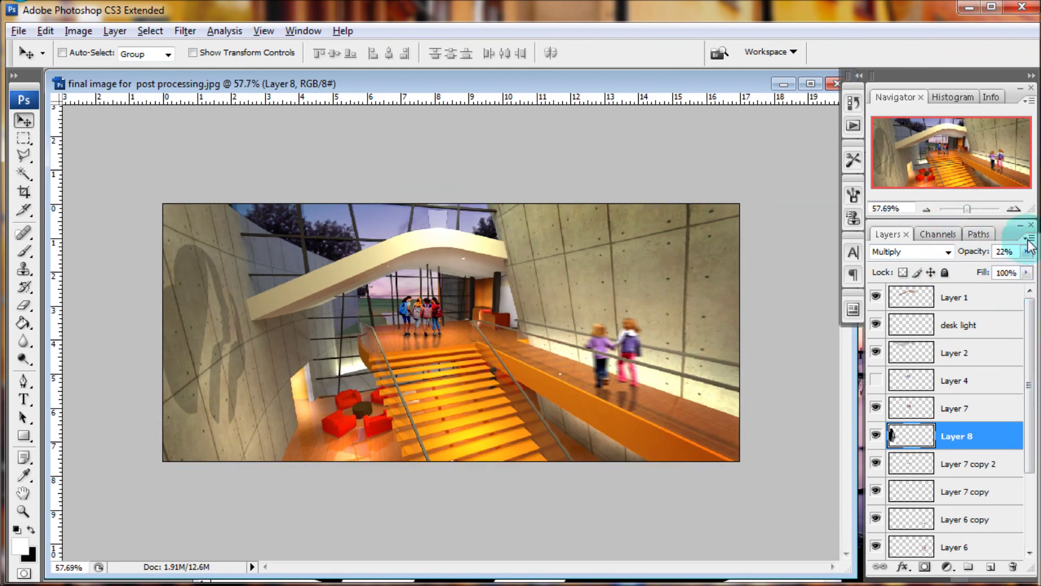
key("ctrl+shift+n")
type("shadows")
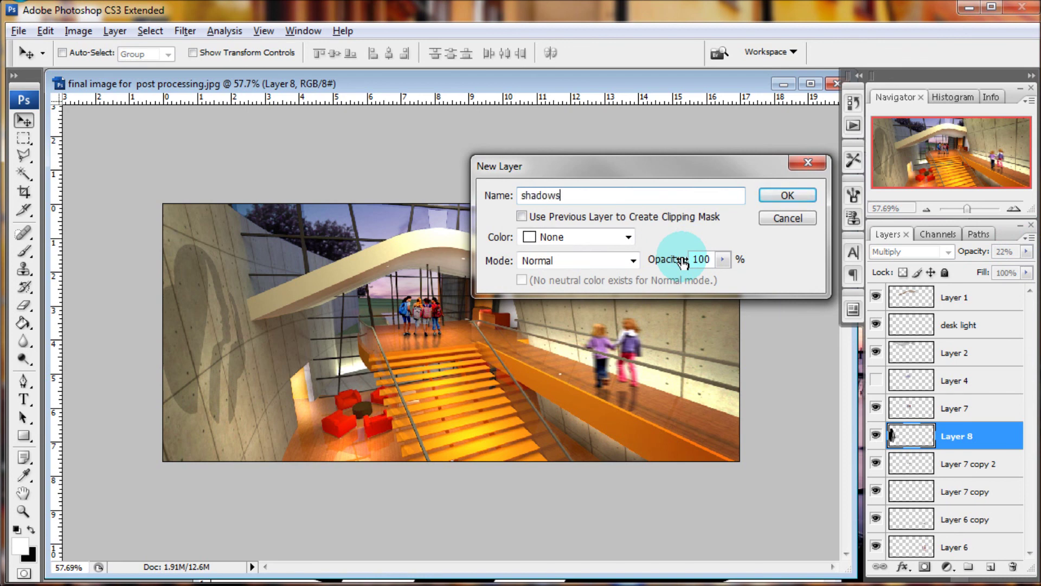
- Confirm the new 'shadows' layer and prepare a large black brush at 10% opacity
key("Return")
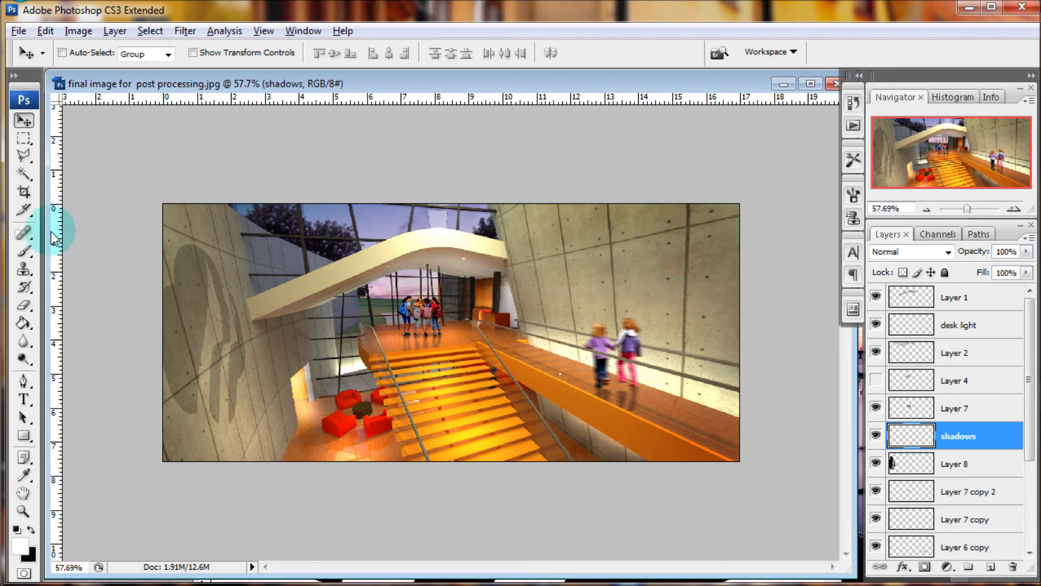
left_click(25, 252)
left_click(31, 529)
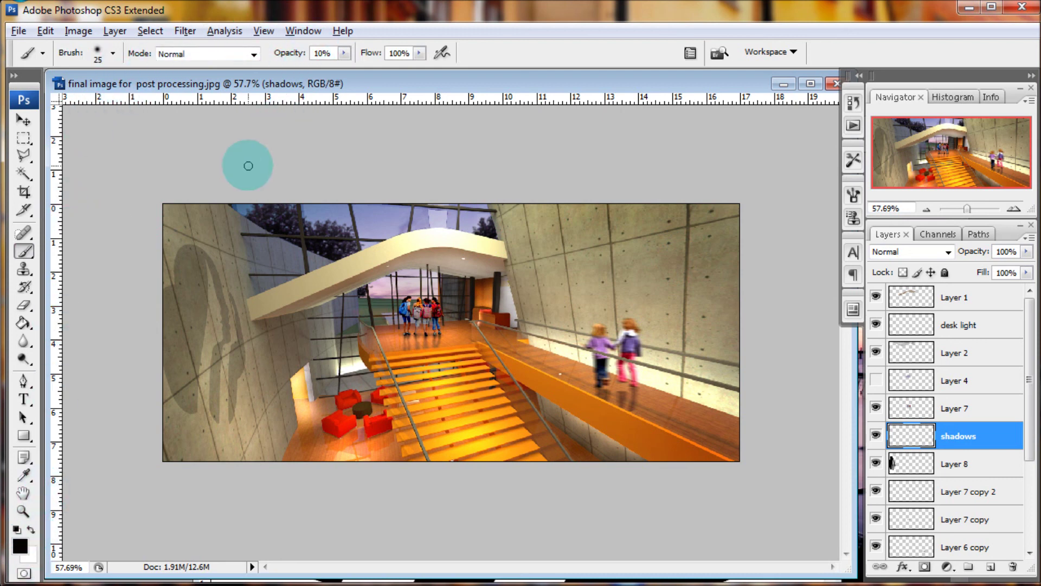
key("bracketright")
key("bracketright")
key("bracketright")
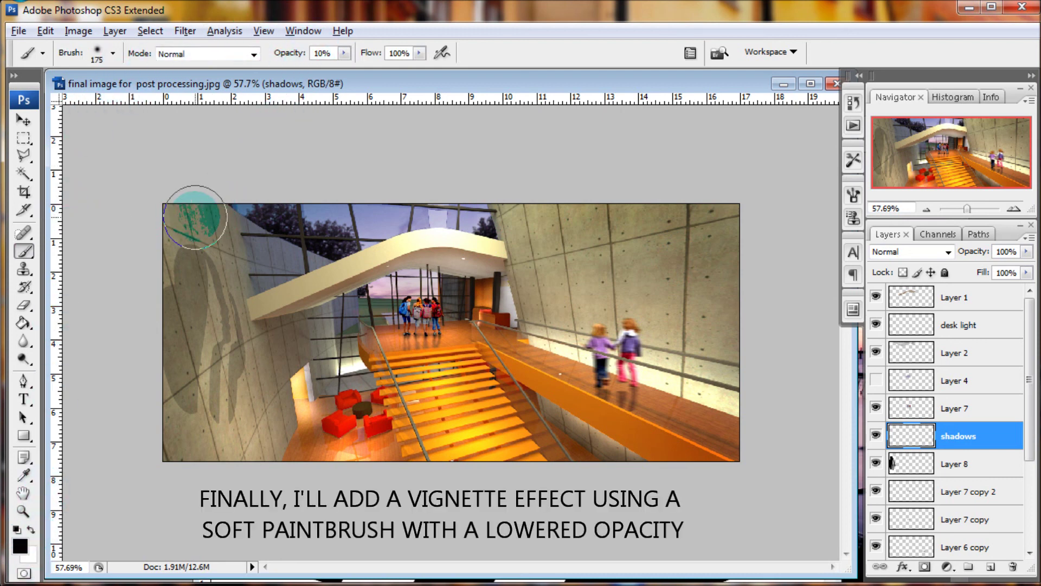
key("bracketright")
- Paint faint black strokes along the top-right, right, bottom and left edges of the render
left_click_drag(151, 190, 128, 267)
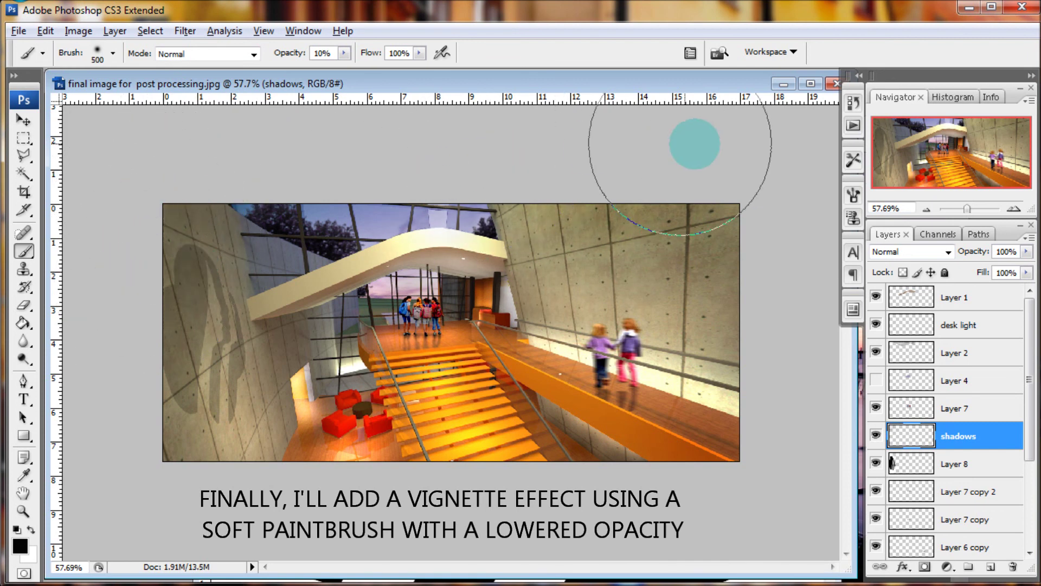
mouse_move(781, 175)
left_mouse_down()
mouse_move(756, 454)
mouse_move(600, 500)
mouse_move(663, 500)
mouse_move(181, 500)
mouse_move(153, 491)
left_mouse_up()
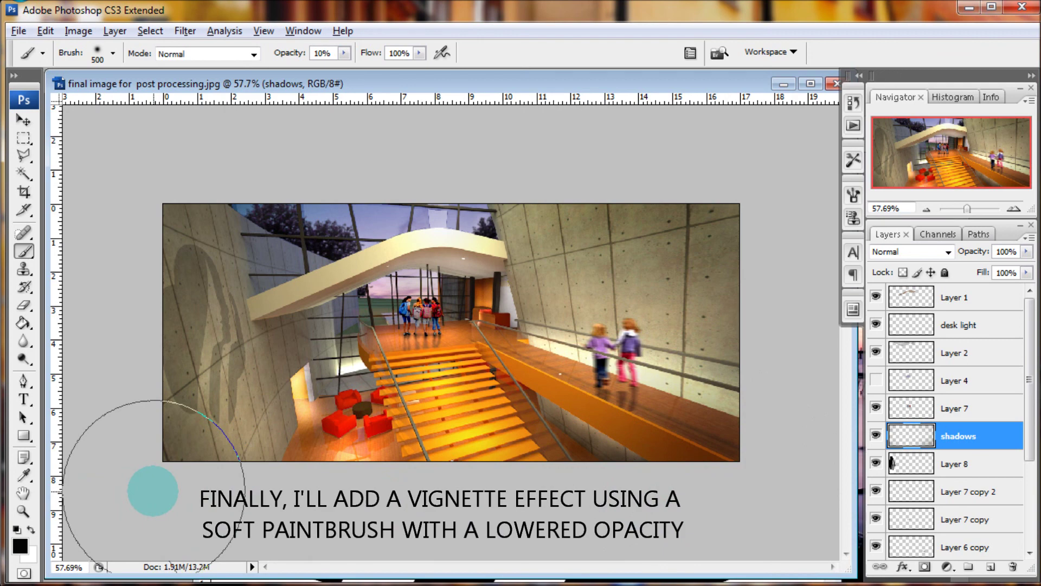
key("bracketleft")
key("bracketleft")
key("bracketleft")
mouse_move(122, 439)
left_mouse_down()
mouse_move(116, 366)
mouse_move(244, 506)
mouse_move(501, 521)
left_mouse_up()
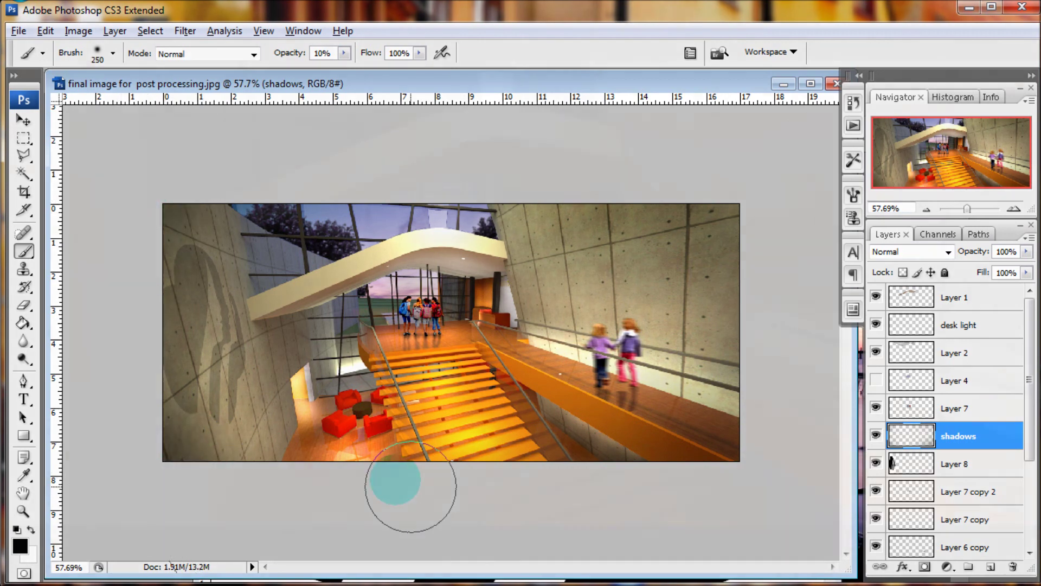